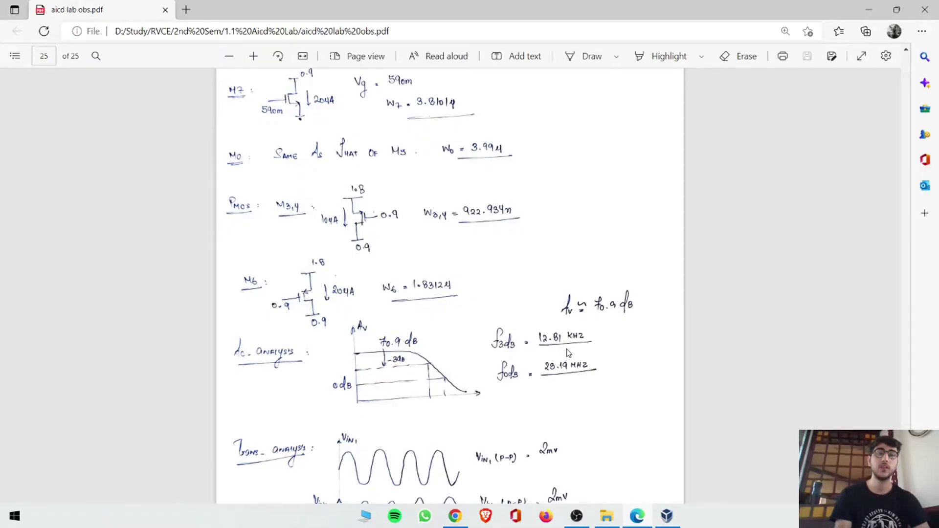
scroll(568, 352, "up", 10)
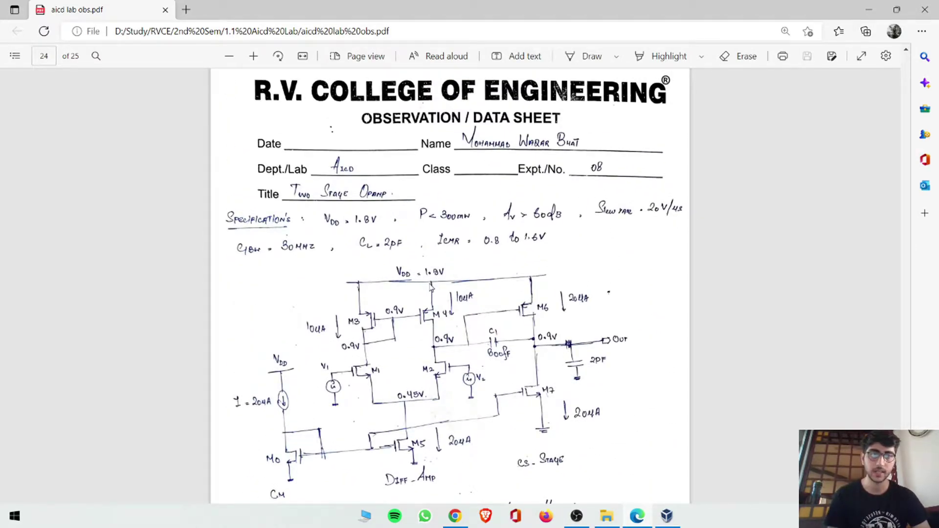
Bring lab-notes page 24, with the two-stage op-amp specifications and schematic, into view.
scroll(430, 287, "down", 3)
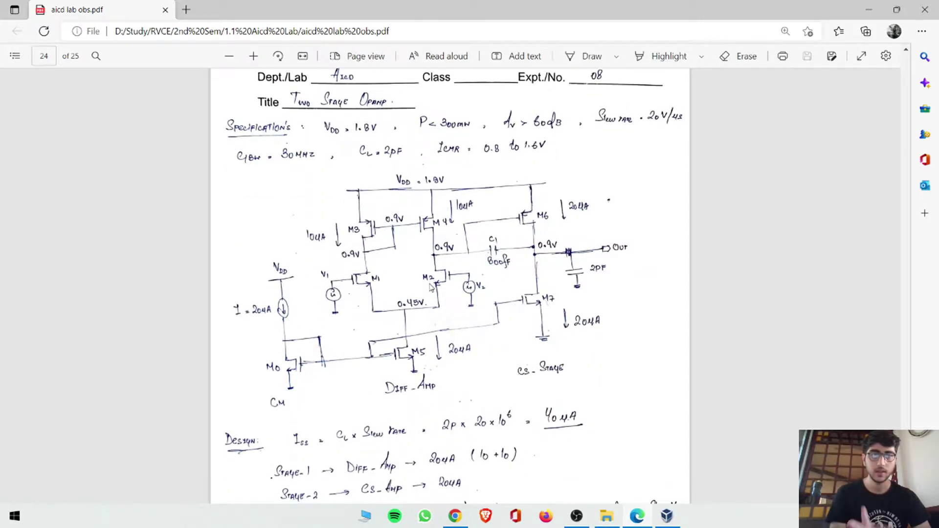
scroll(431, 287, "up", 3)
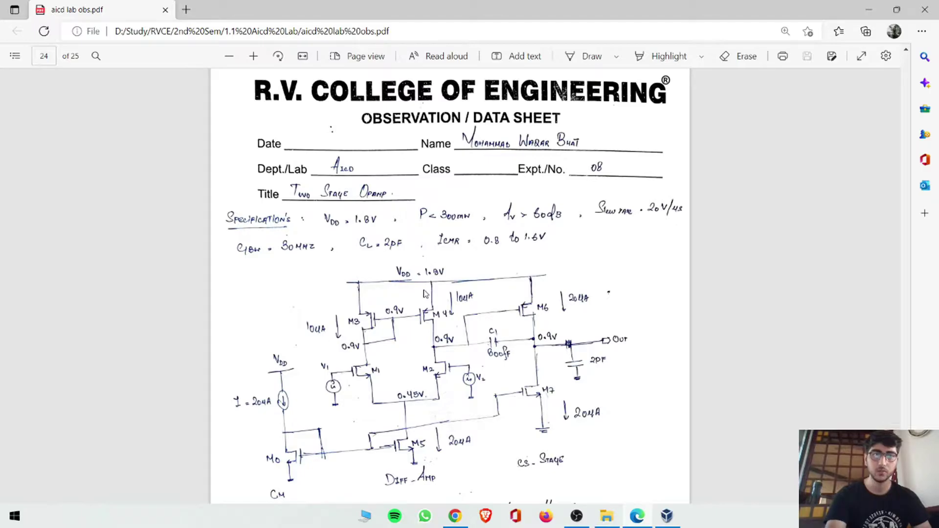
scroll(425, 294, "down", 3)
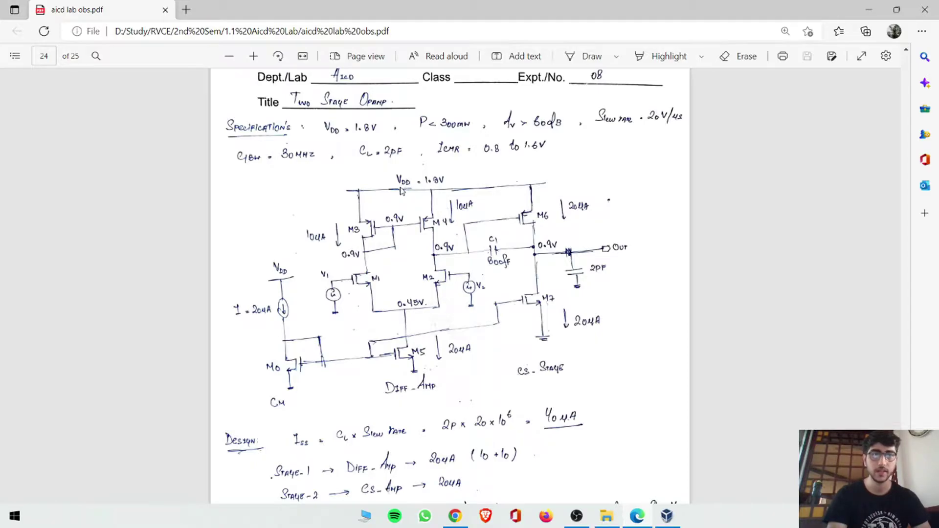
scroll(462, 203, "down", 2)
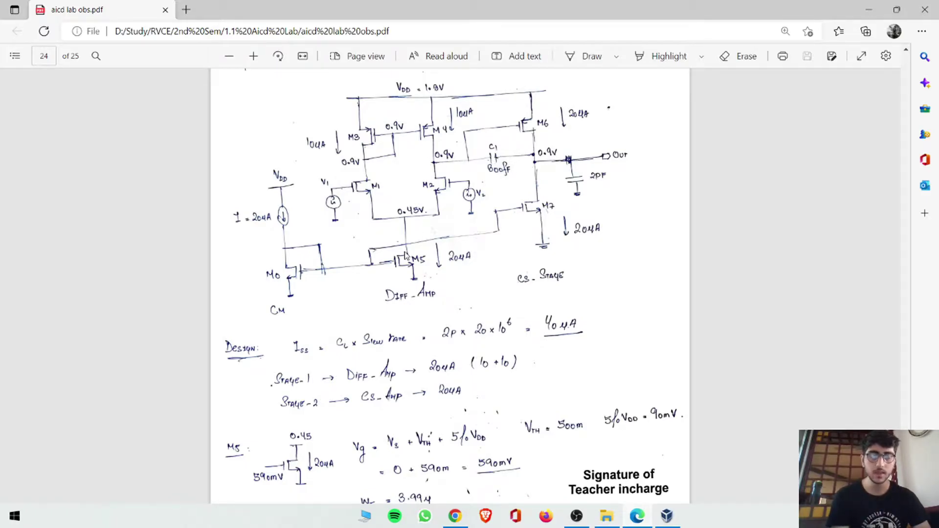
scroll(411, 264, "down", 2)
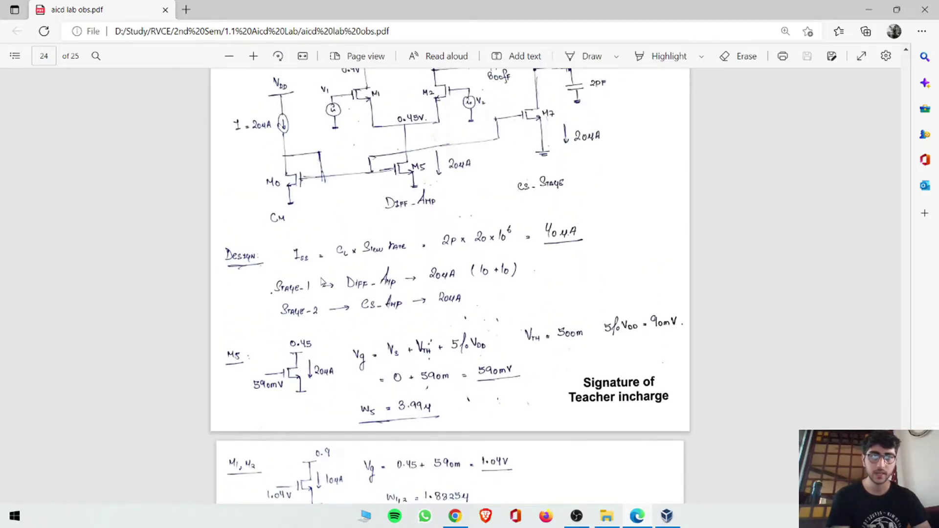
scroll(415, 296, "up", 4)
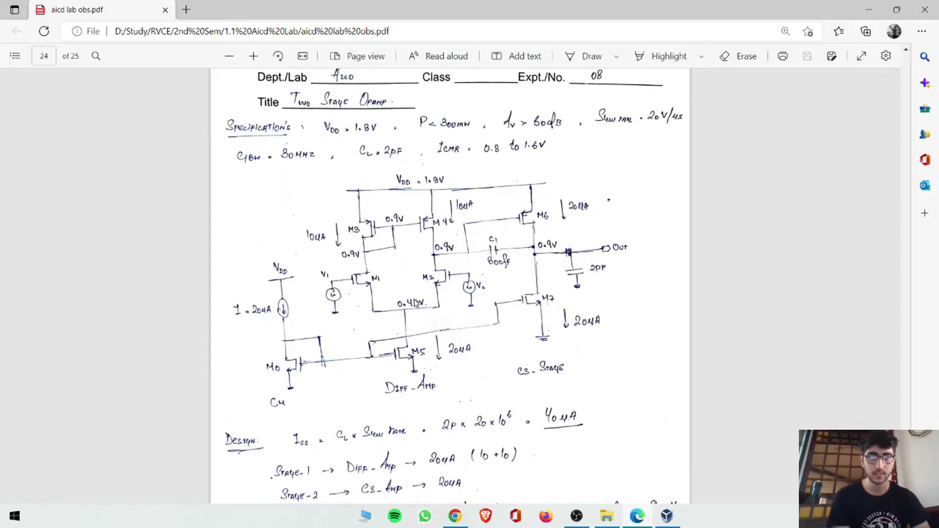
scroll(415, 304, "down", 2)
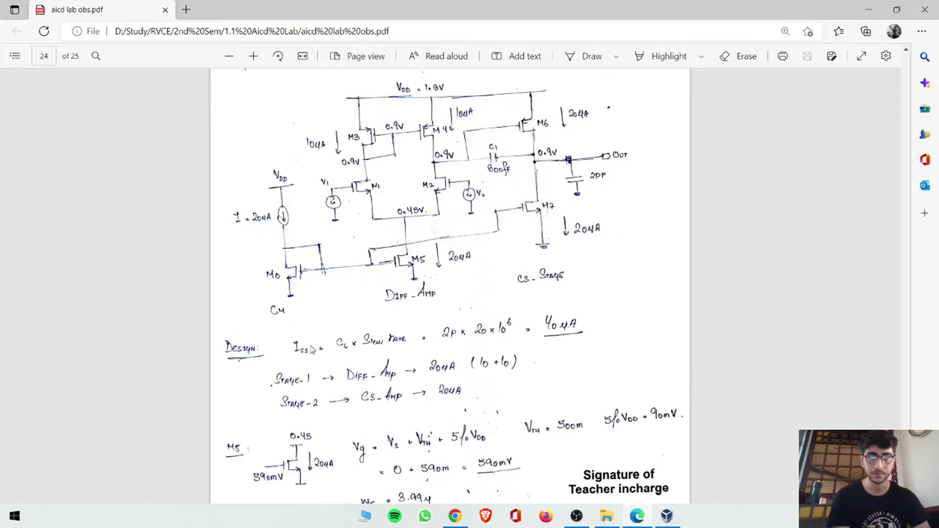
scroll(508, 190, "up", 2)
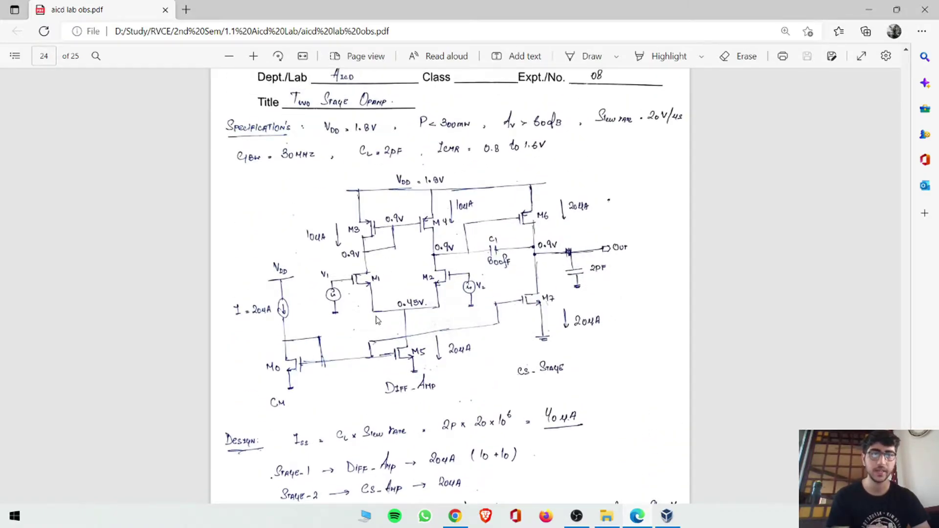
scroll(377, 320, "down", 2)
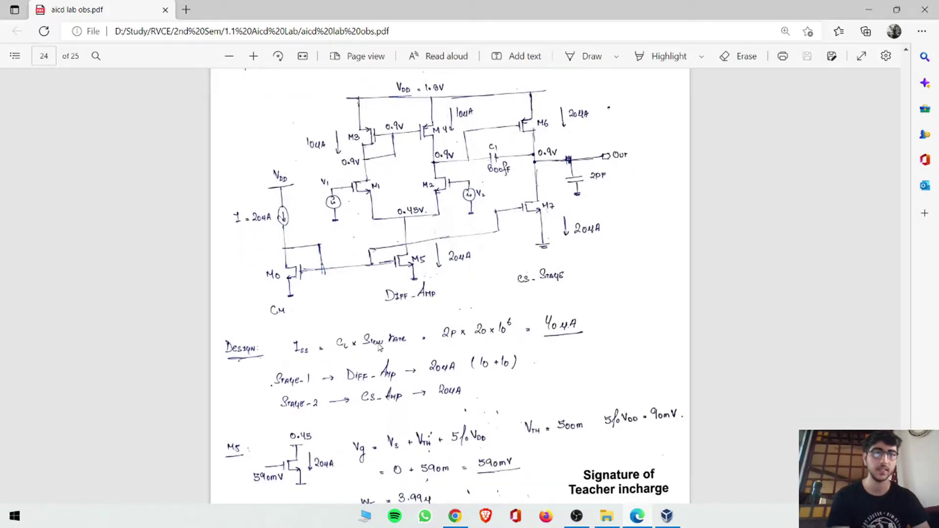
scroll(509, 350, "down", 2)
scroll(504, 243, "up", 2)
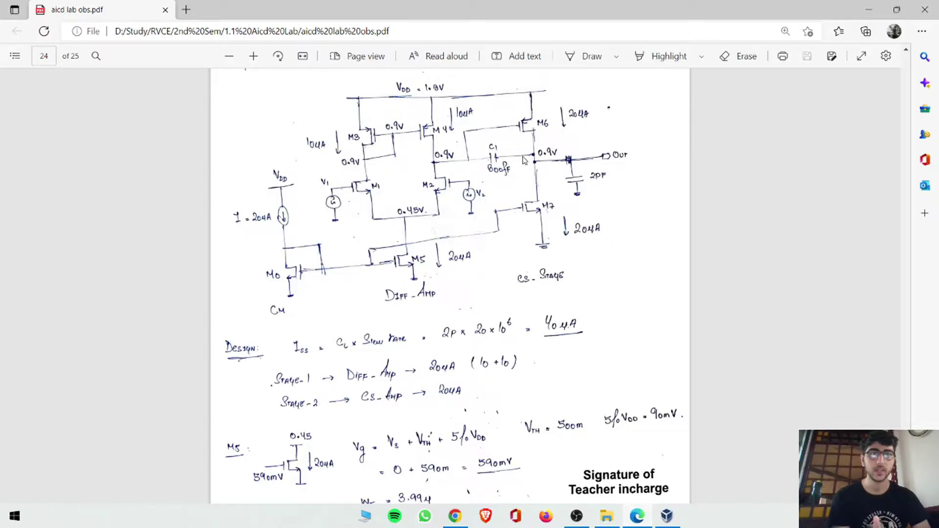
scroll(418, 337, "down", 2)
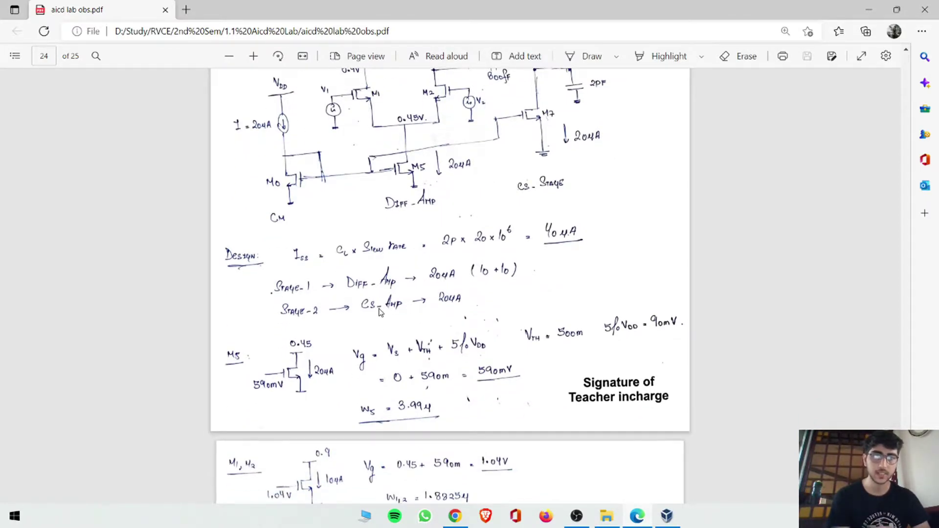
scroll(461, 308, "up", 1)
scroll(460, 308, "up", 2)
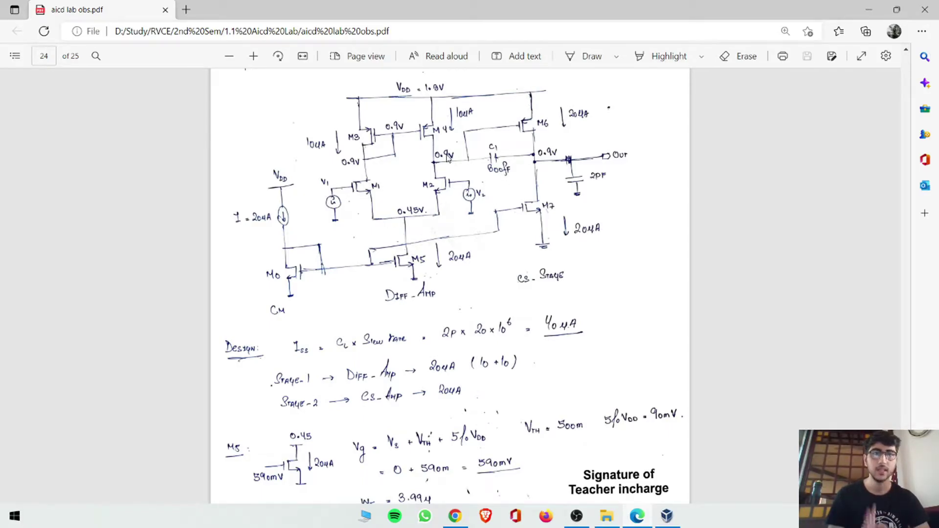
scroll(469, 217, "down", 4)
Scroll onto page 25 showing M1/M2 width 1.8825µ, M7 3.8101µ and M0 3.99µ.
scroll(446, 281, "up", 2)
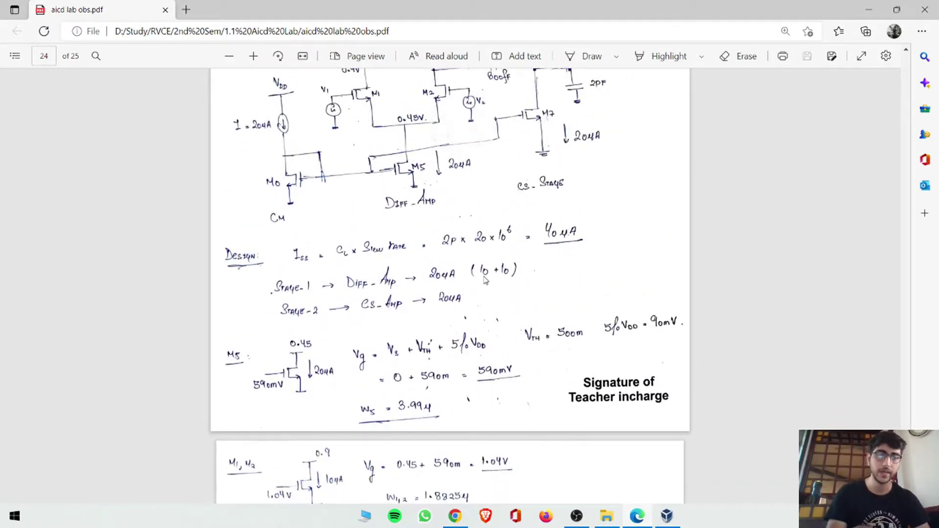
scroll(438, 305, "down", 2)
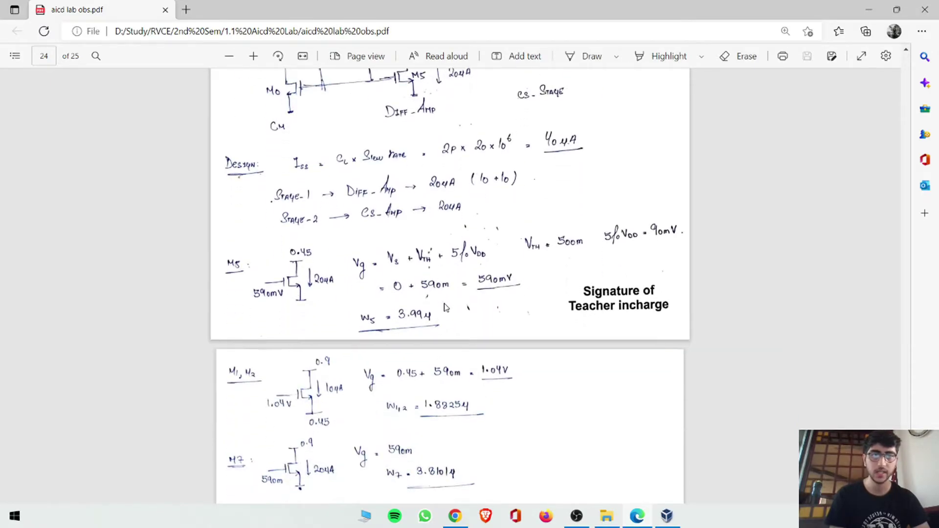
scroll(470, 304, "down", 2)
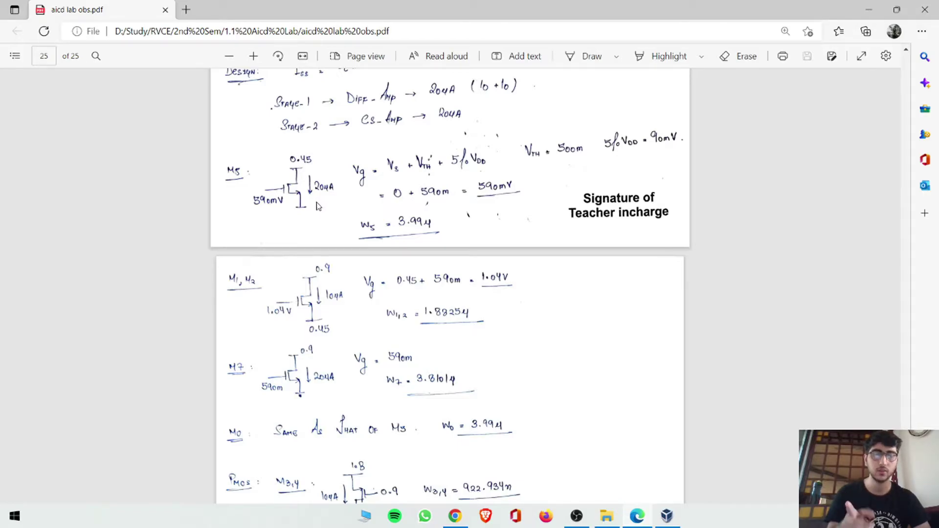
scroll(321, 210, "up", 4)
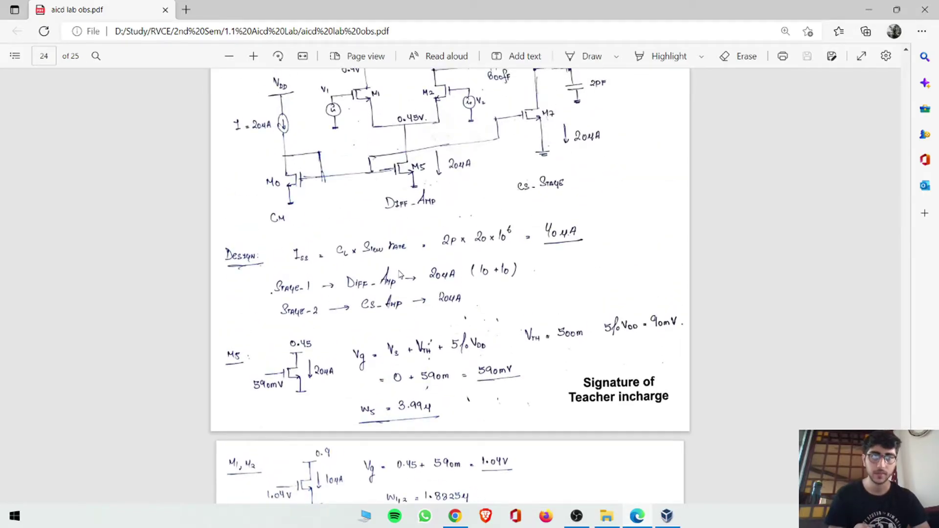
scroll(330, 229, "up", 4)
scroll(375, 337, "down", 5)
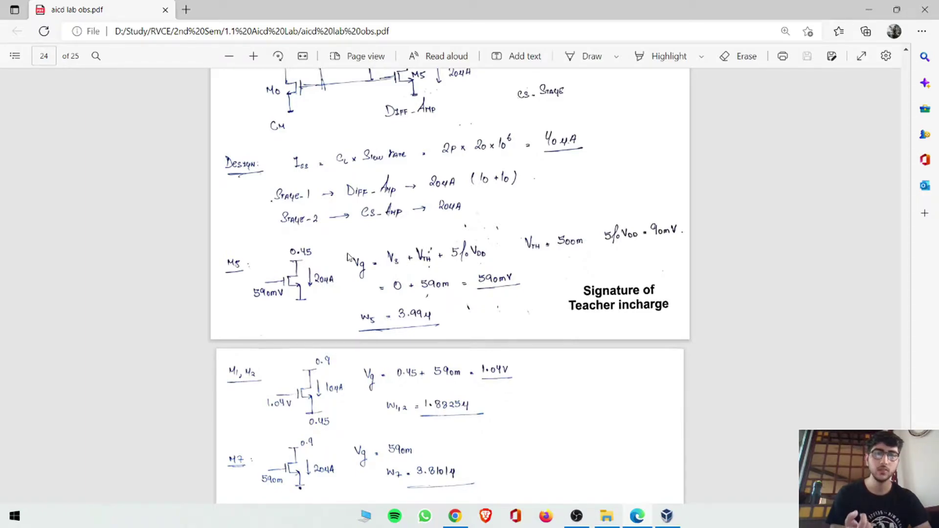
scroll(292, 275, "up", 4)
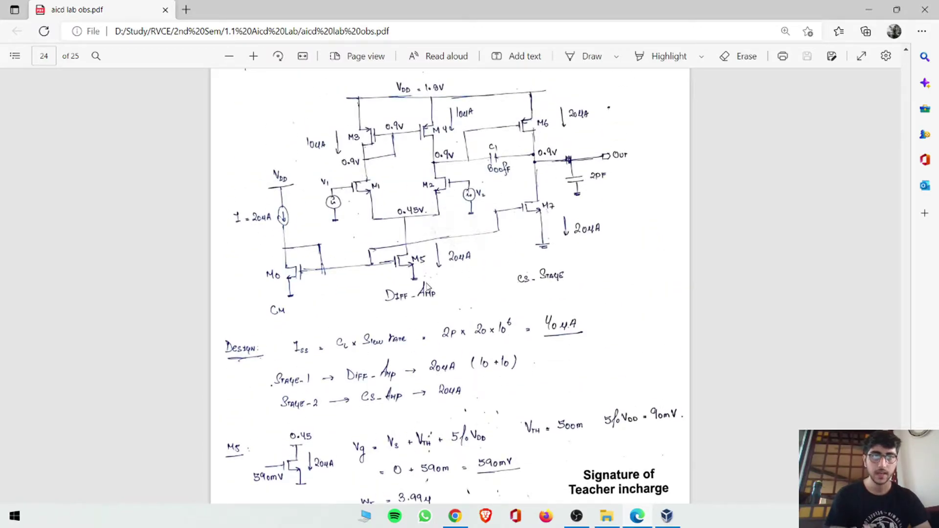
scroll(427, 287, "down", 2)
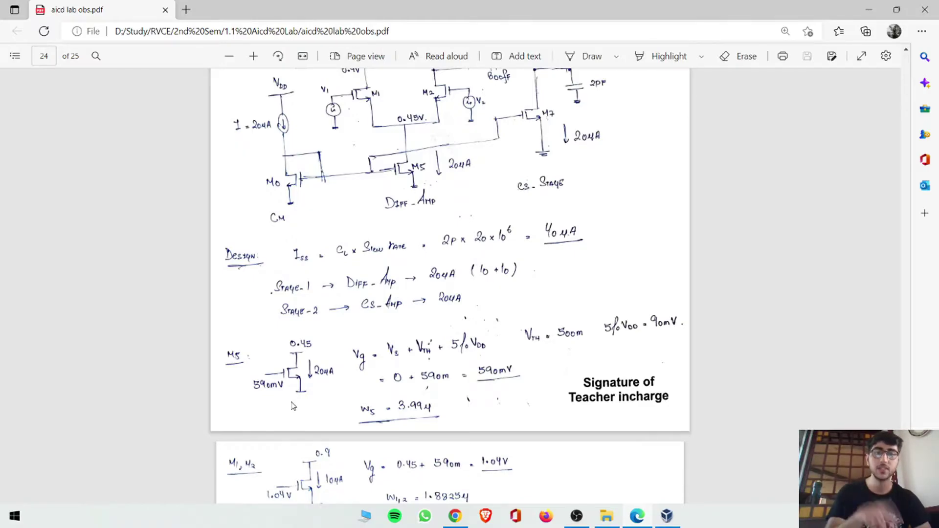
scroll(292, 406, "down", 2)
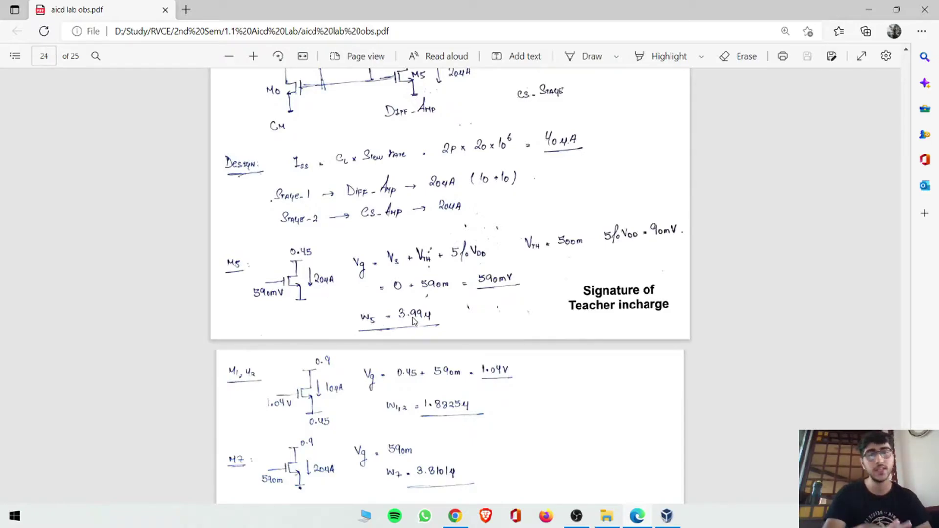
scroll(392, 299, "down", 1)
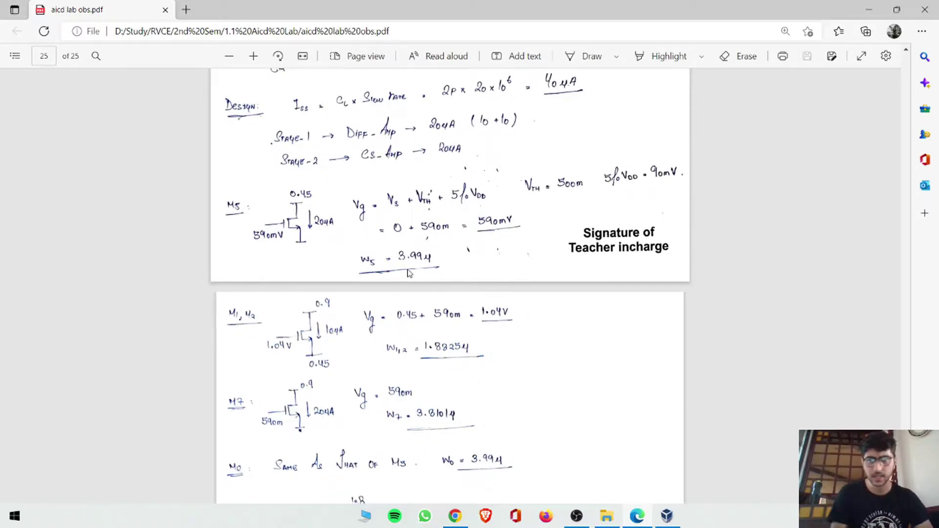
Browse pages 24–25 of the notes to locate the M3,4 PMOS sketch.
scroll(409, 273, "down", 2)
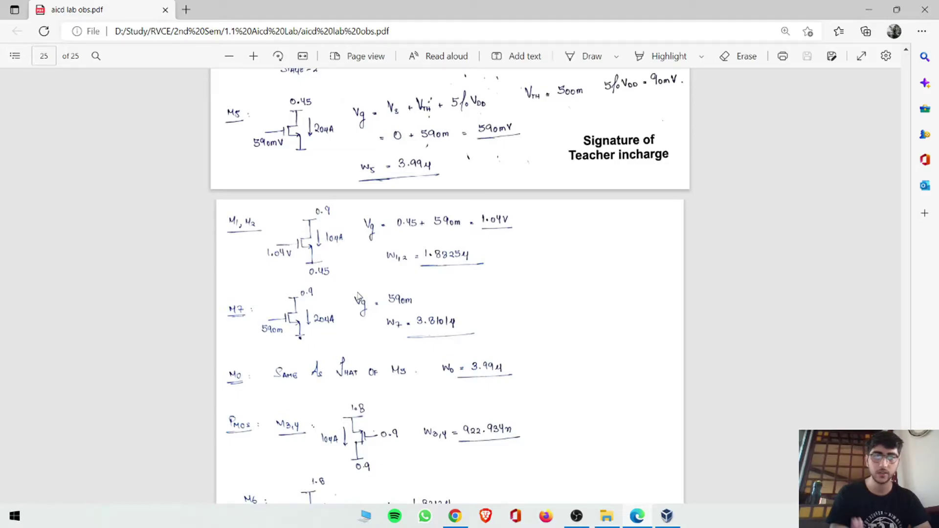
scroll(358, 296, "up", 2)
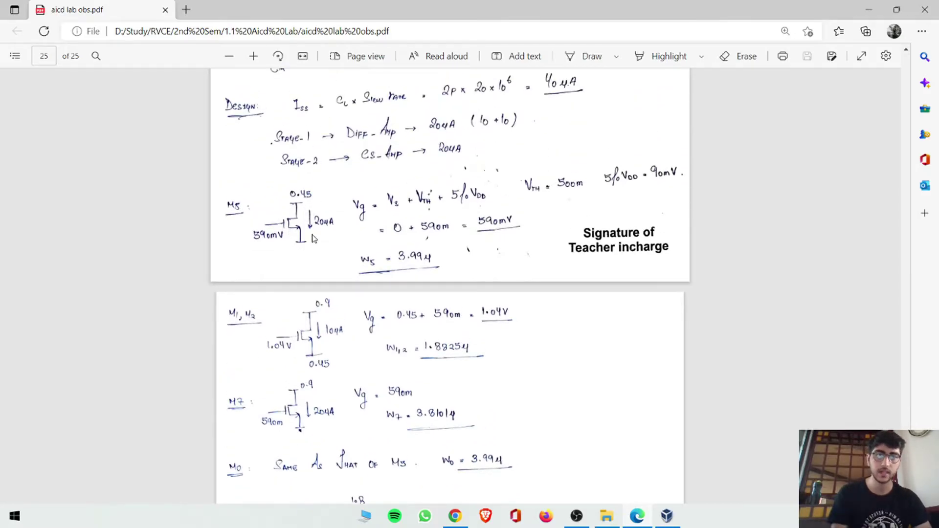
scroll(423, 278, "down", 2)
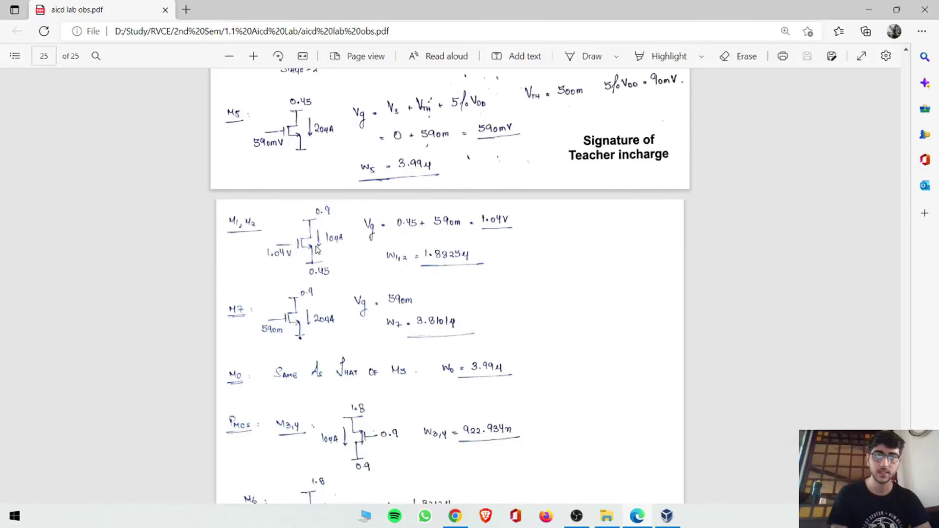
scroll(251, 241, "up", 3)
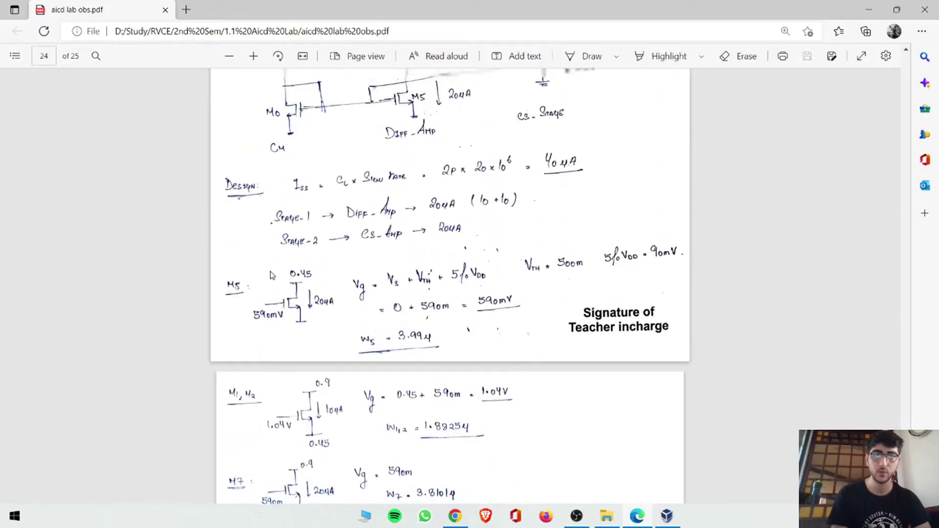
scroll(274, 274, "down", 1)
scroll(372, 294, "up", 6)
scroll(400, 282, "up", 2)
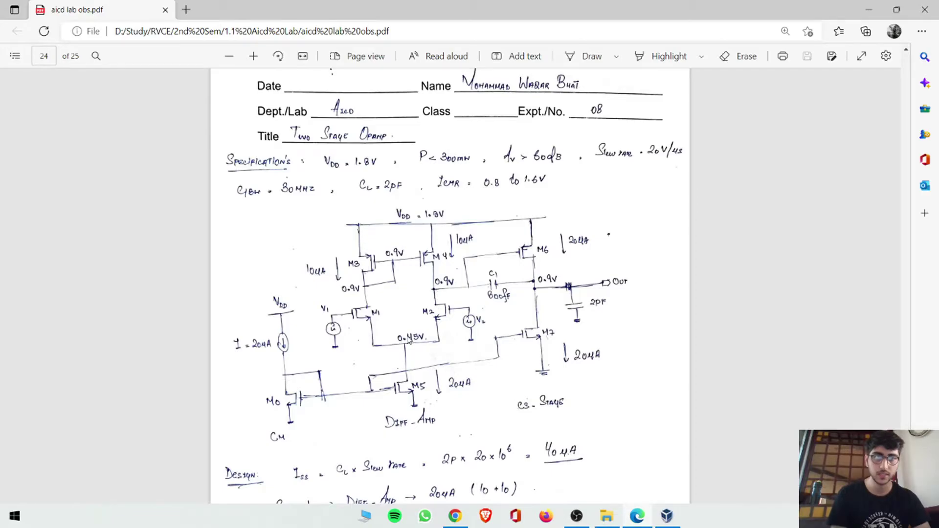
scroll(410, 344, "down", 10)
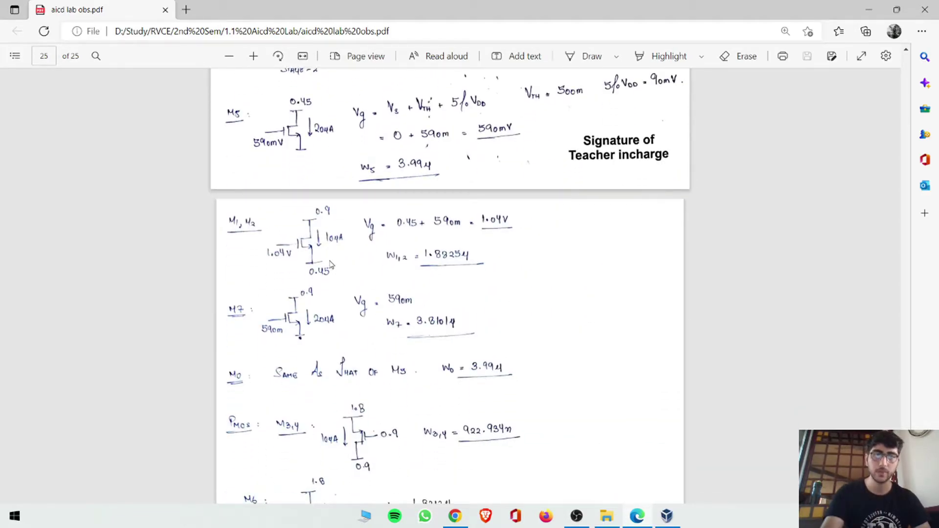
scroll(331, 264, "up", 9)
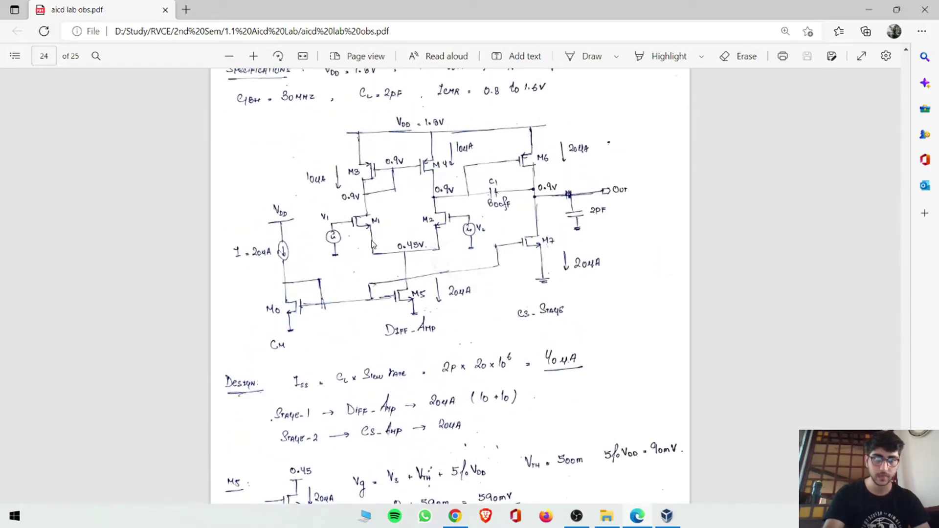
scroll(384, 250, "down", 9)
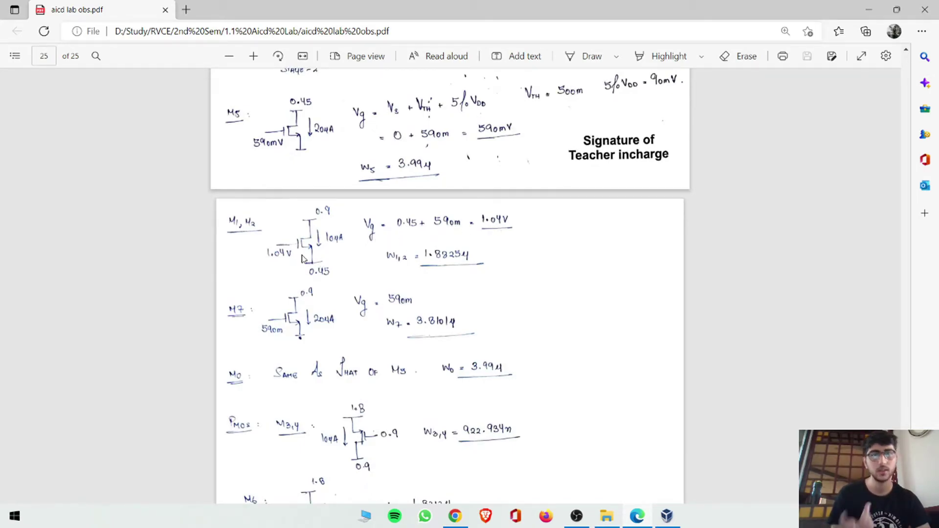
scroll(307, 267, "down", 2)
scroll(310, 273, "down", 2)
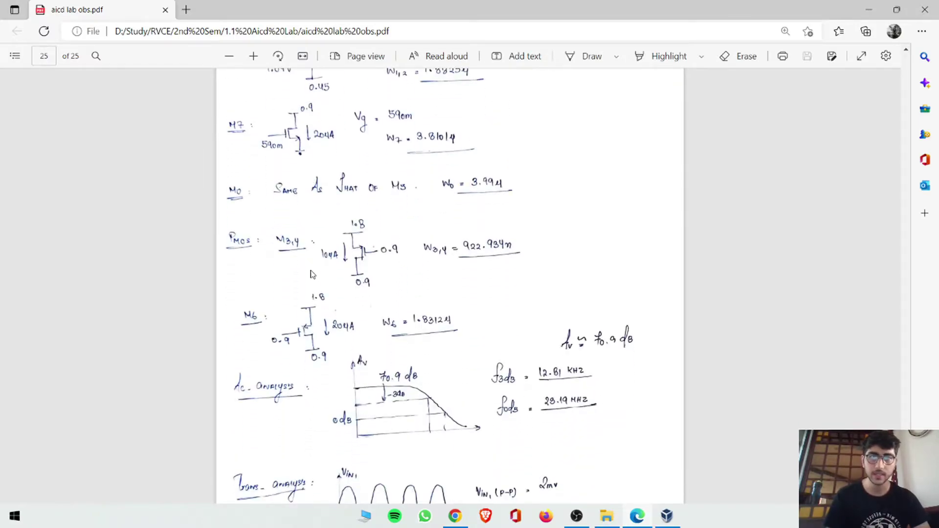
scroll(312, 274, "down", 2)
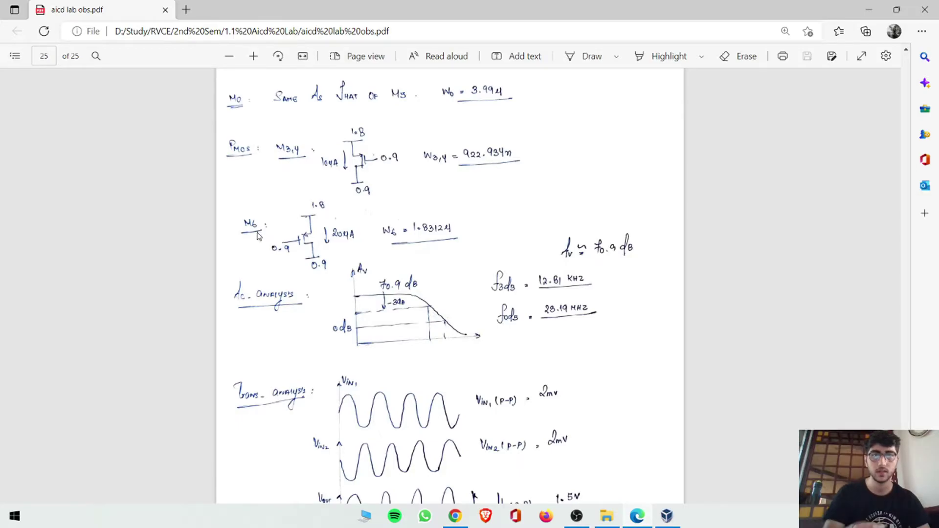
scroll(259, 236, "up", 15)
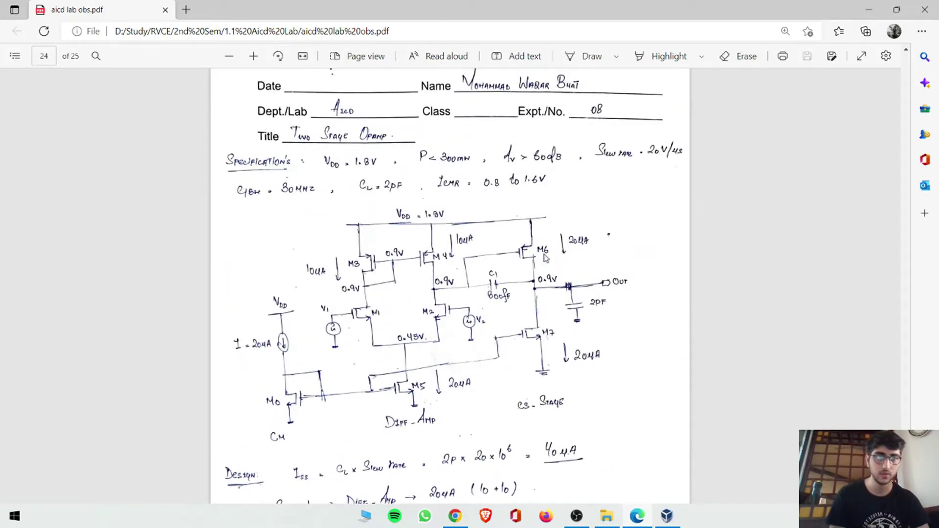
scroll(465, 279, "down", 3)
scroll(415, 235, "up", 1)
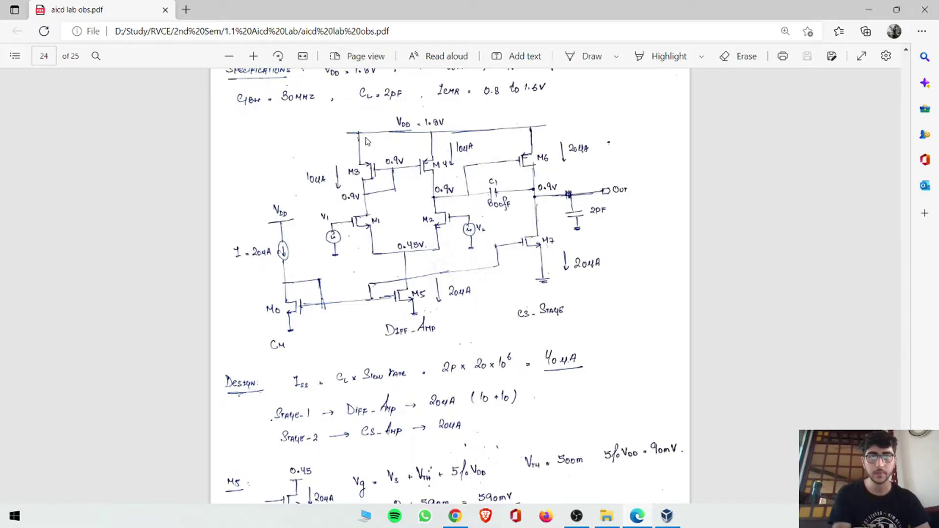
scroll(392, 170, "down", 12)
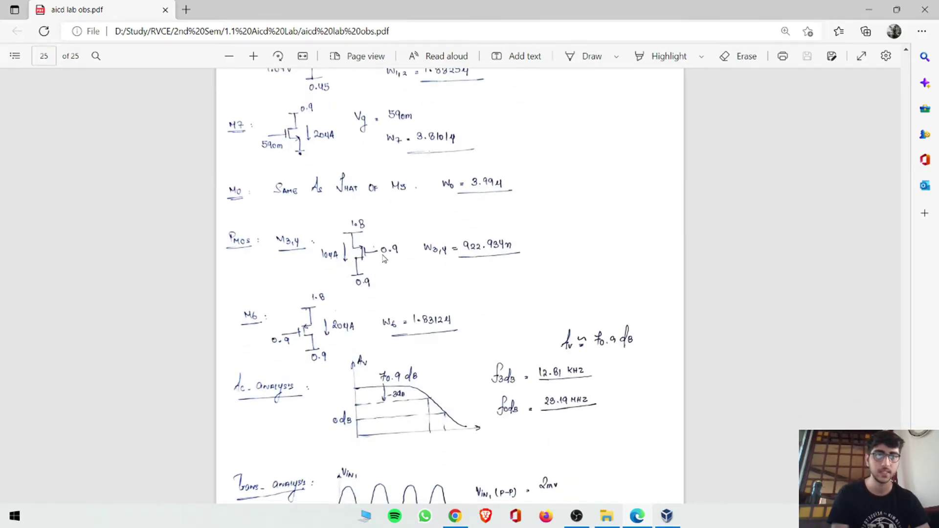
scroll(384, 256, "up", 4)
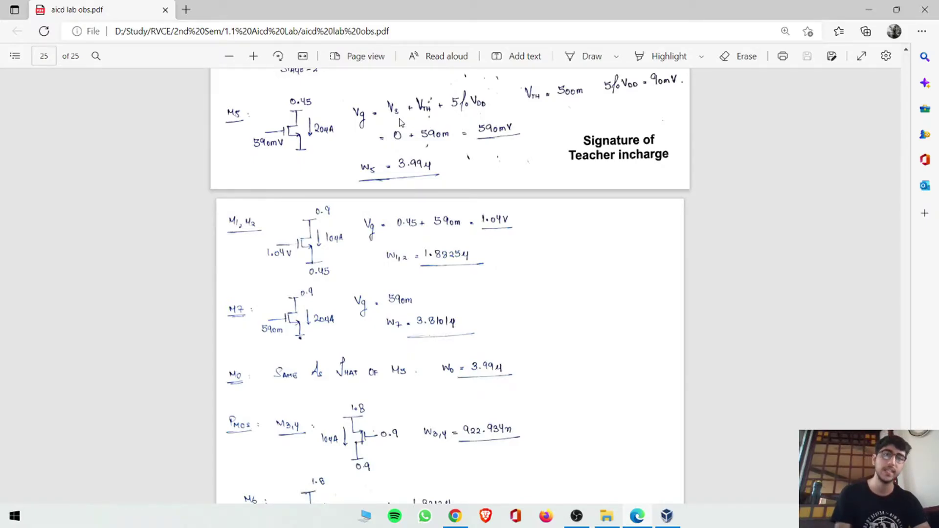
scroll(336, 250, "down", 4)
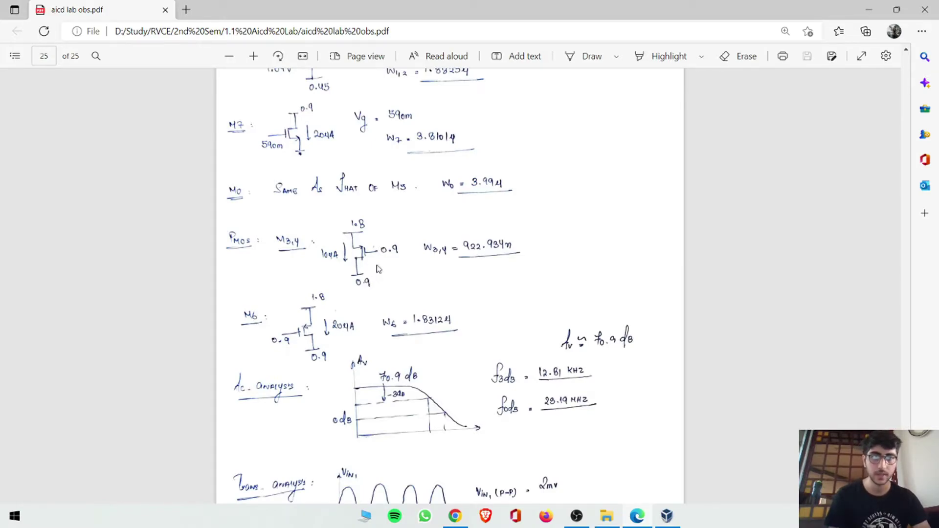
Ink a blue line along the M3,4 PMOS sketch and circle M3's 0.9V node.
left_click(590, 56)
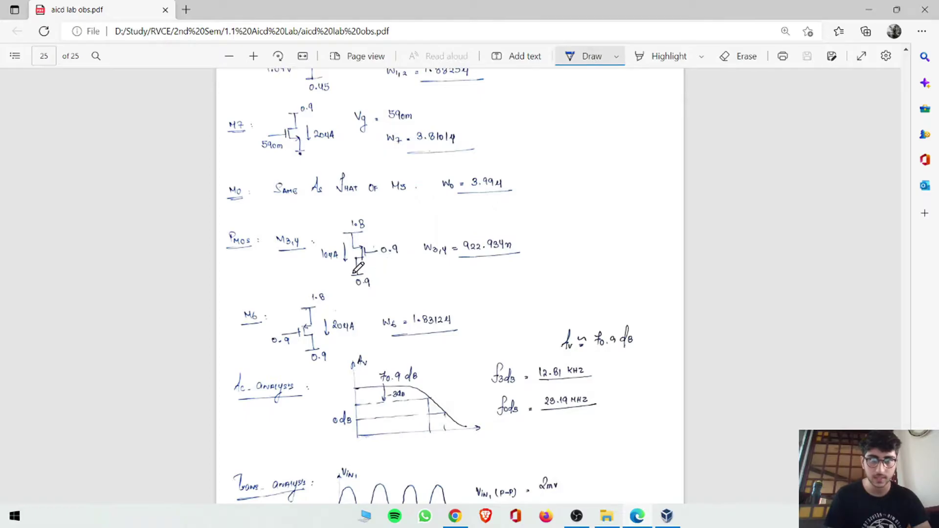
left_click_drag(354, 270, 374, 268)
scroll(379, 264, "up", 15)
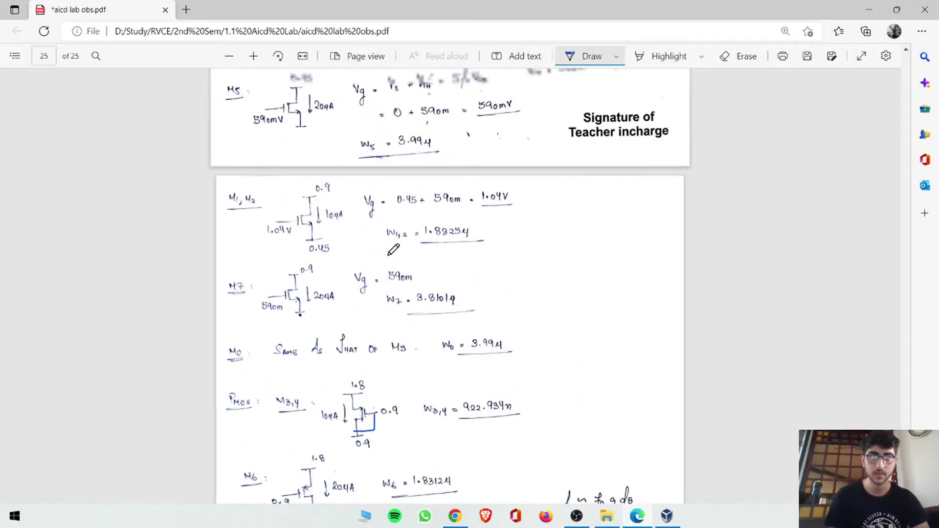
mouse_move(368, 282)
left_mouse_down()
mouse_move(402, 264)
mouse_move(399, 247)
mouse_move(404, 254)
left_mouse_up()
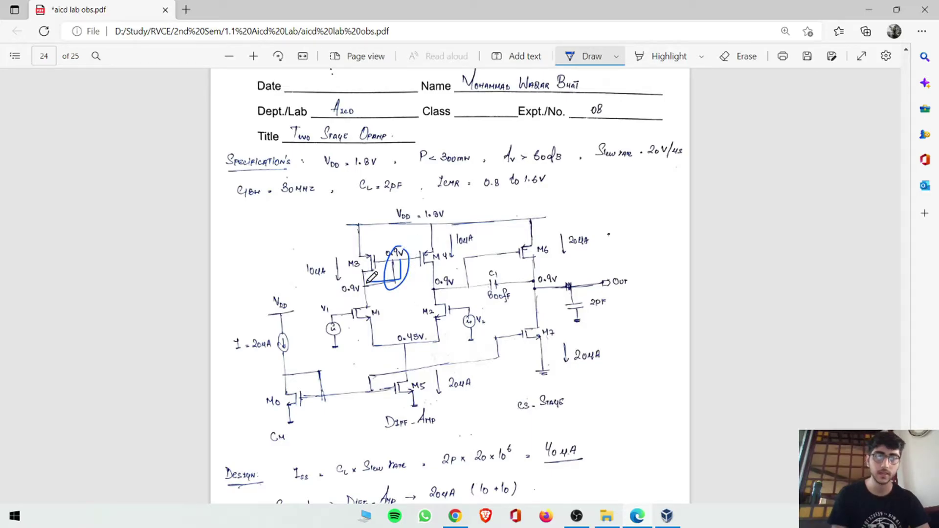
Scroll the notes down to the transient results showing Vo p-p of 1.5V.
scroll(407, 310, "down", 5)
scroll(407, 311, "down", 5)
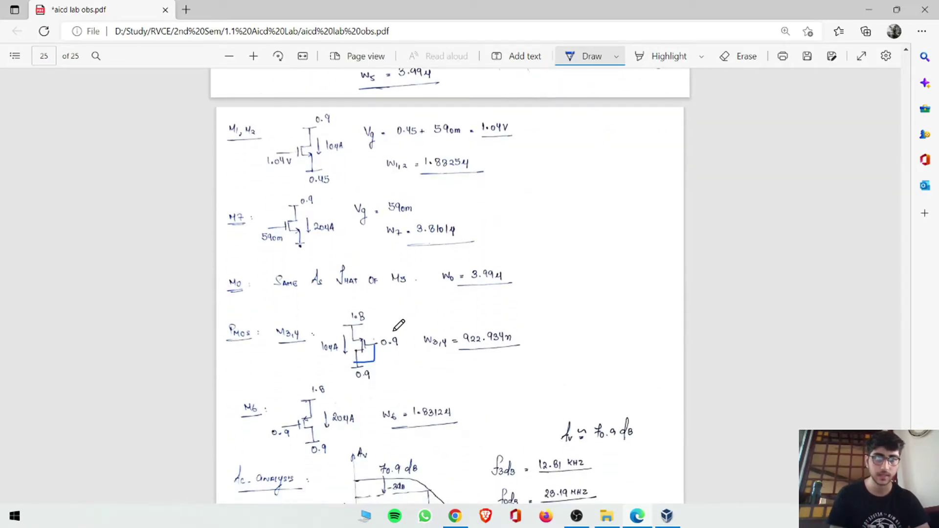
scroll(386, 348, "down", 2)
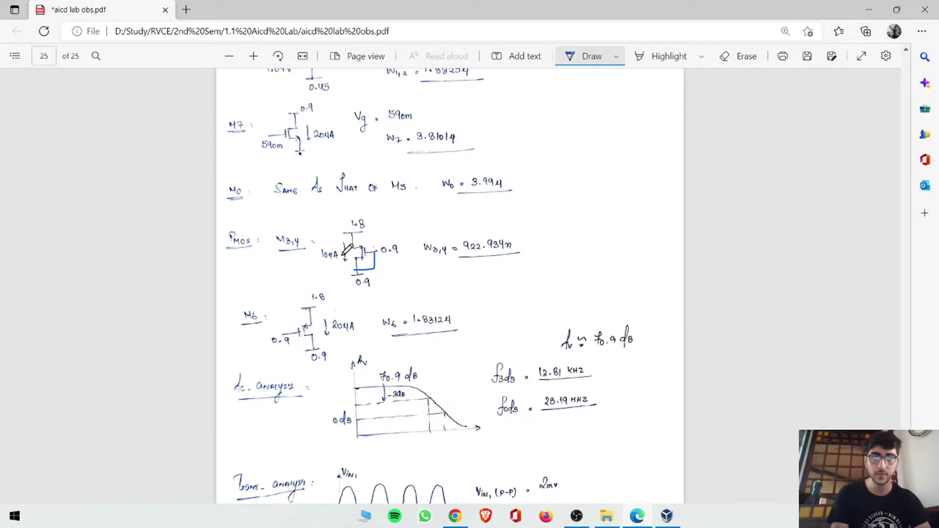
scroll(352, 261, "up", 9)
scroll(376, 309, "up", 4)
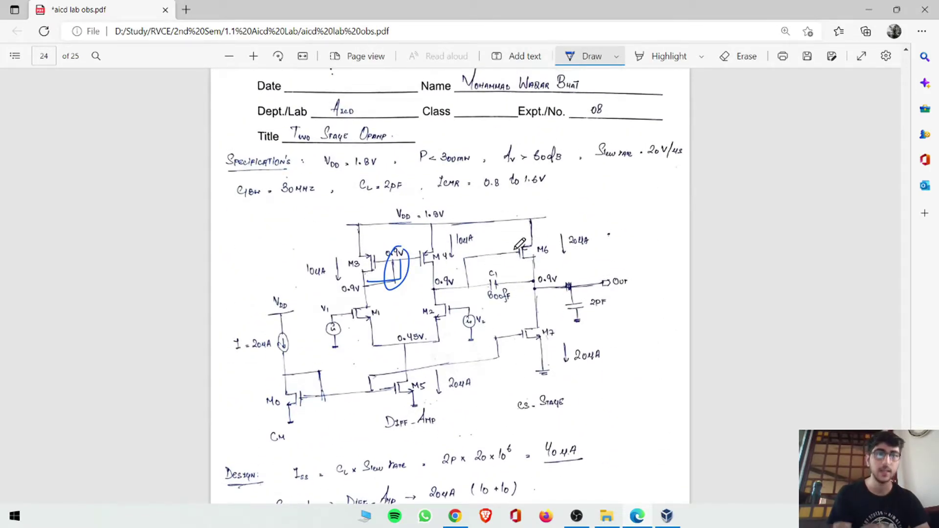
scroll(521, 243, "down", 12)
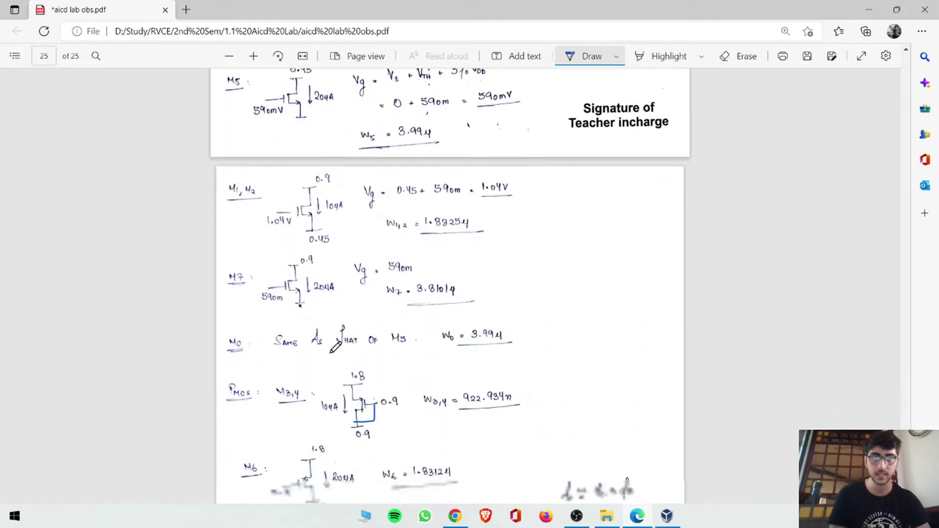
scroll(326, 334, "down", 2)
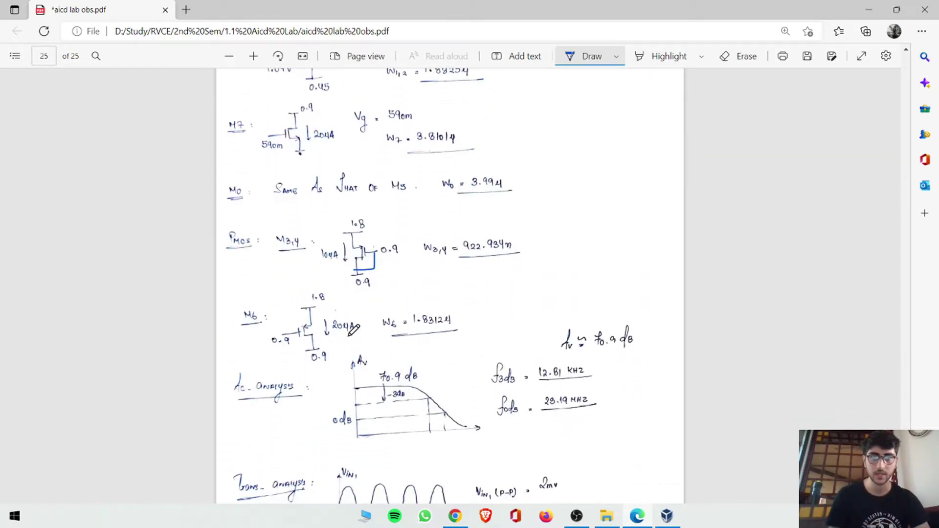
scroll(487, 357, "down", 2)
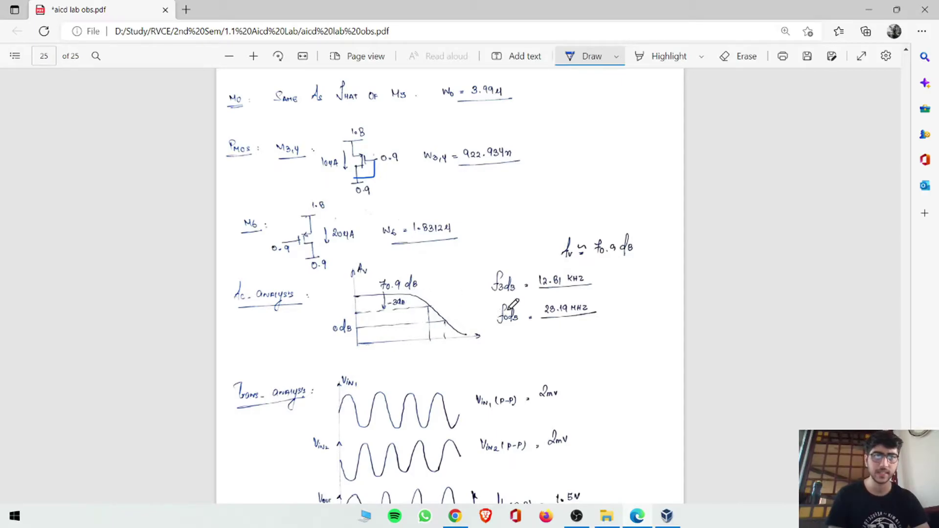
scroll(516, 330, "down", 2)
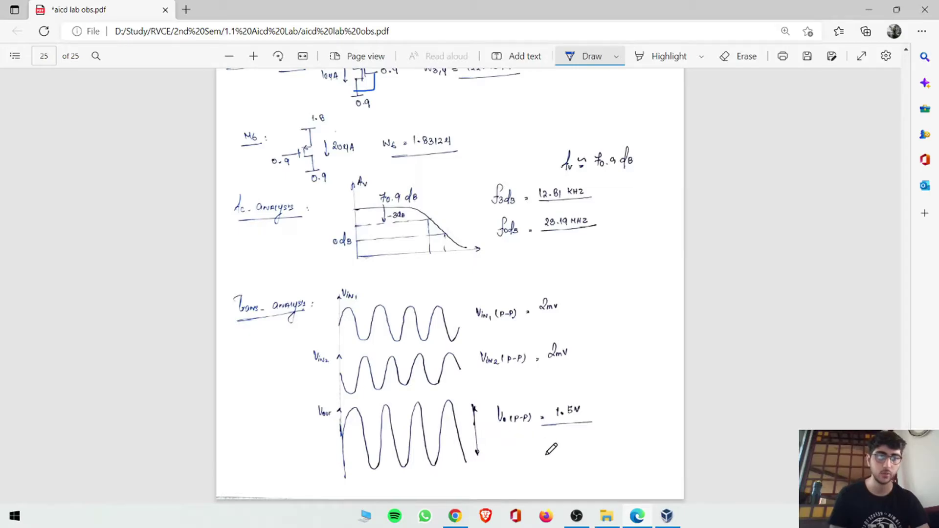
Return to the Virtuoso 'calculations' schematic with PM0 and its 900 mV sources.
left_click(667, 516)
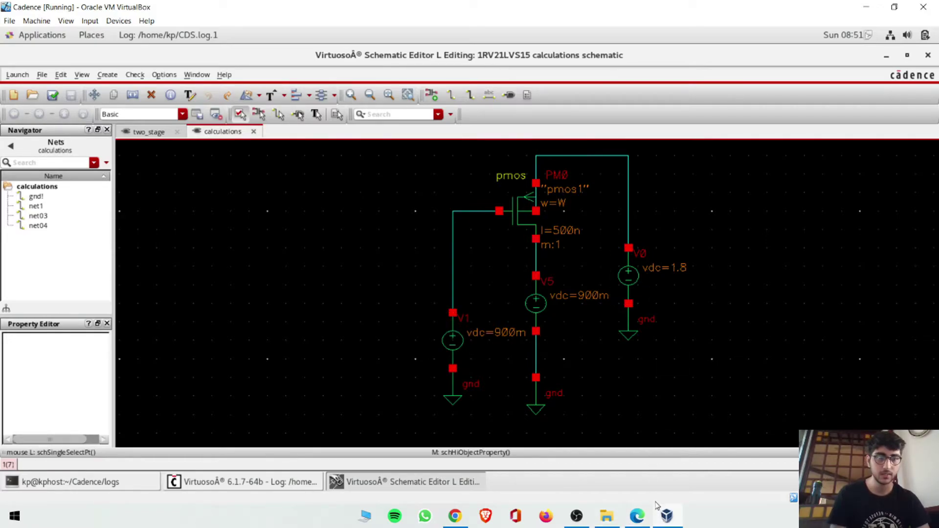
left_click(659, 522)
scroll(520, 278, "up", 10)
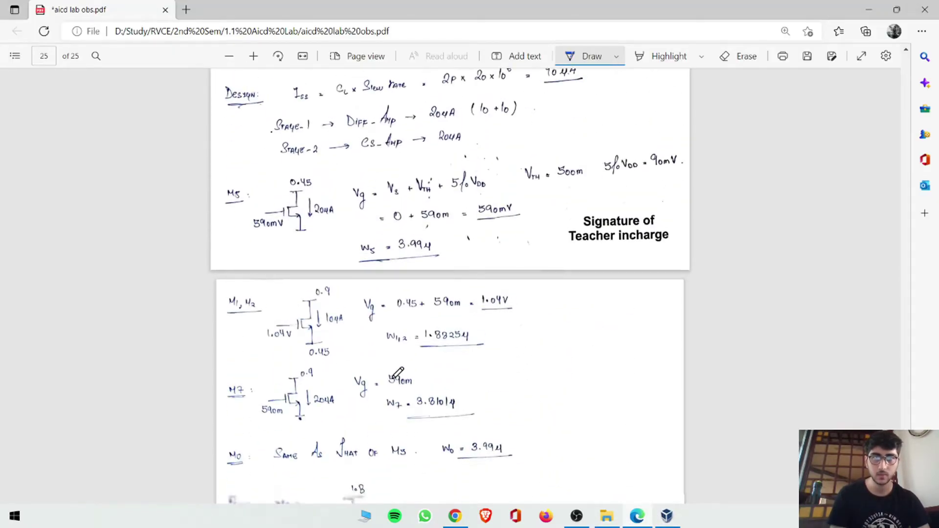
scroll(398, 373, "down", 5)
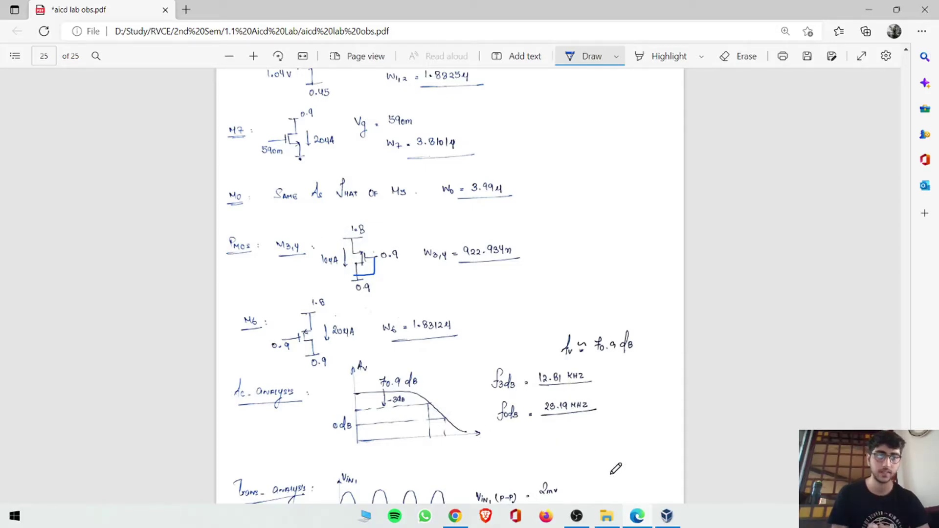
left_click(666, 517)
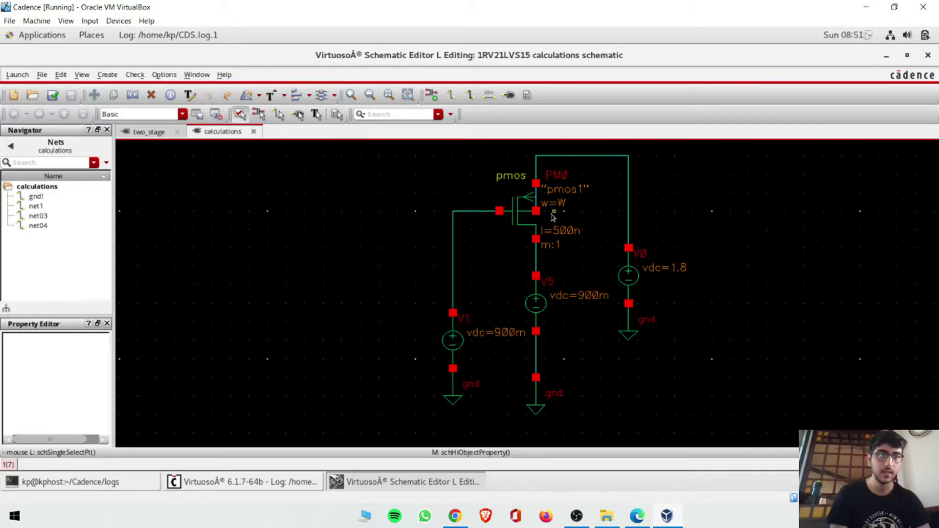
Check PM0's properties, launch ADE L, and set the copied design variable W to 2u.
left_click(517, 214)
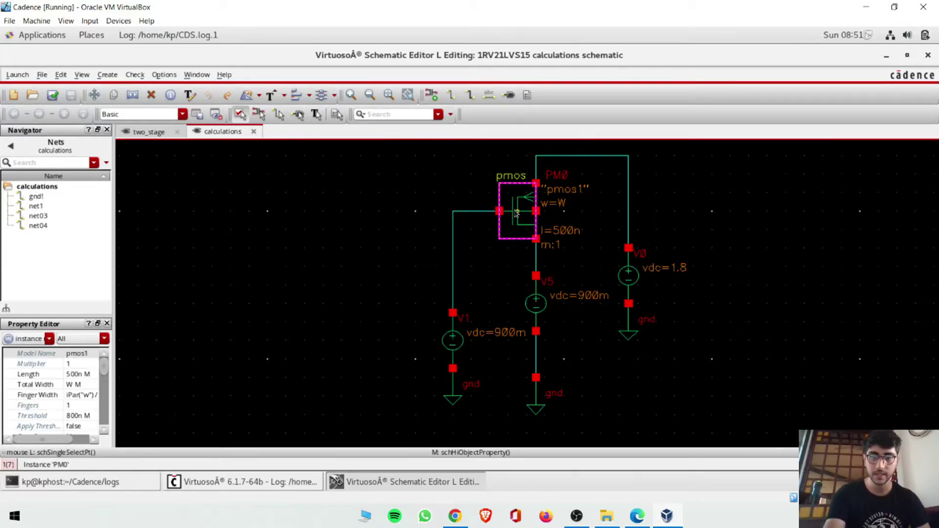
key("q")
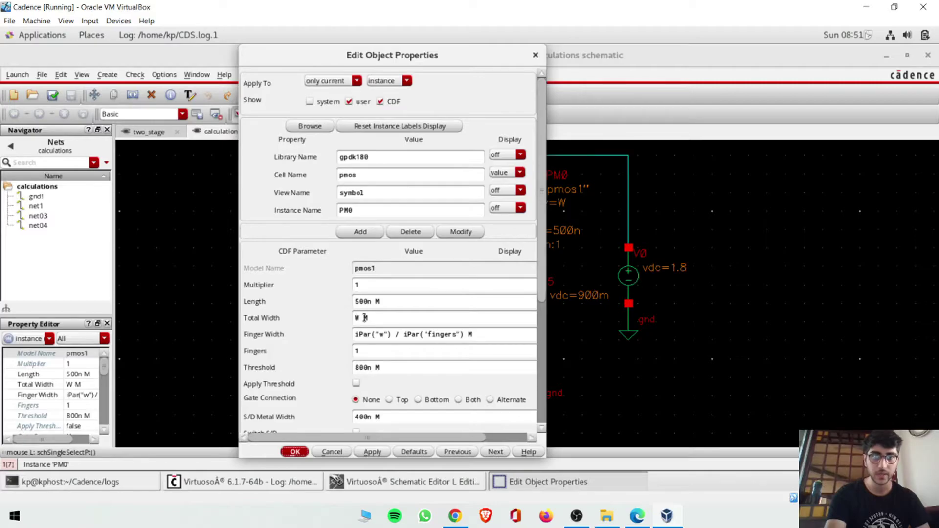
key("Return")
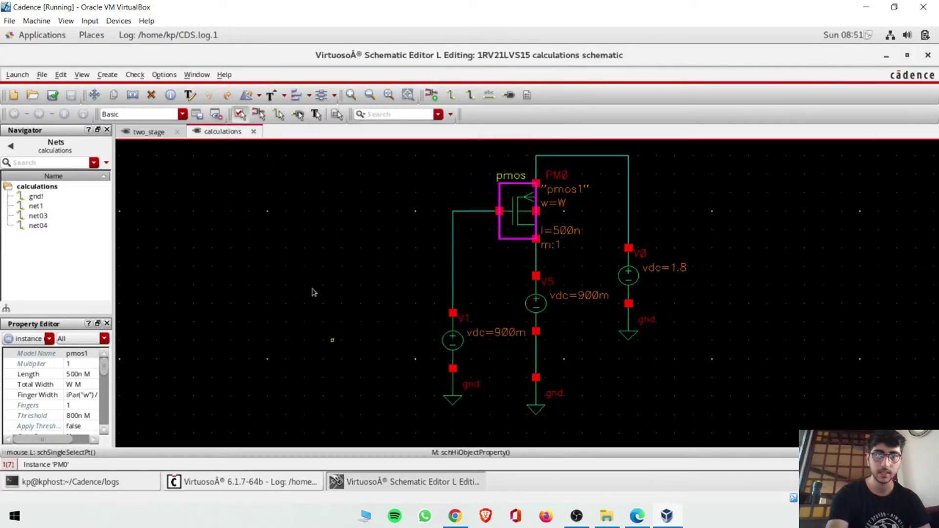
left_click(17, 77)
left_click(20, 89)
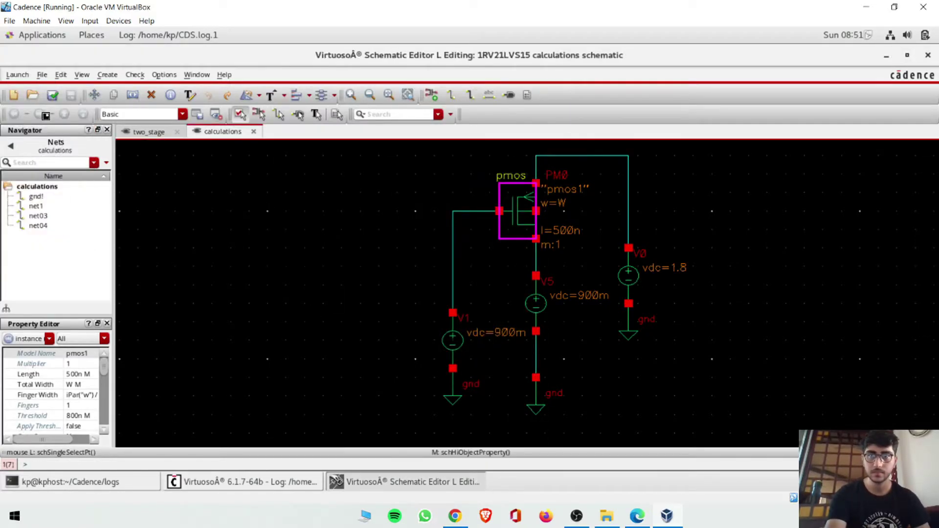
left_click(143, 189)
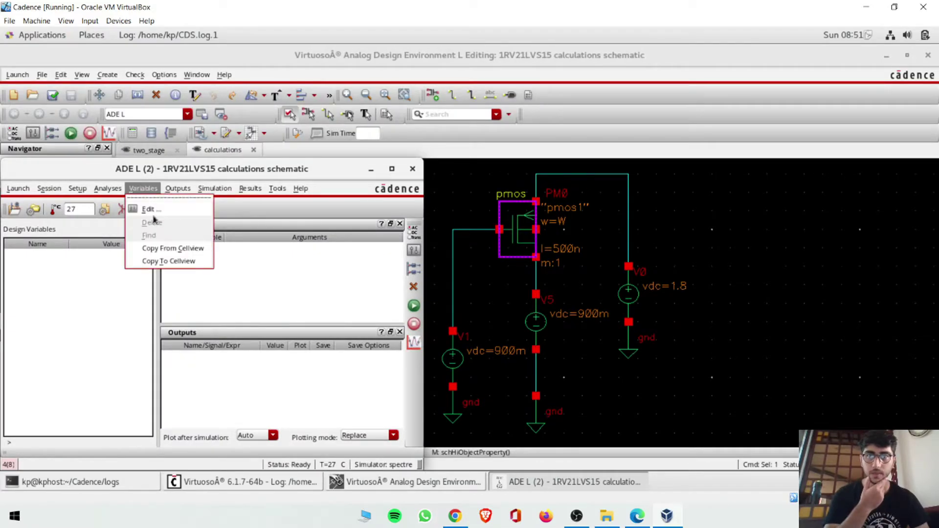
left_click(152, 245)
double_click(120, 252)
type("2u")
left_click(260, 270)
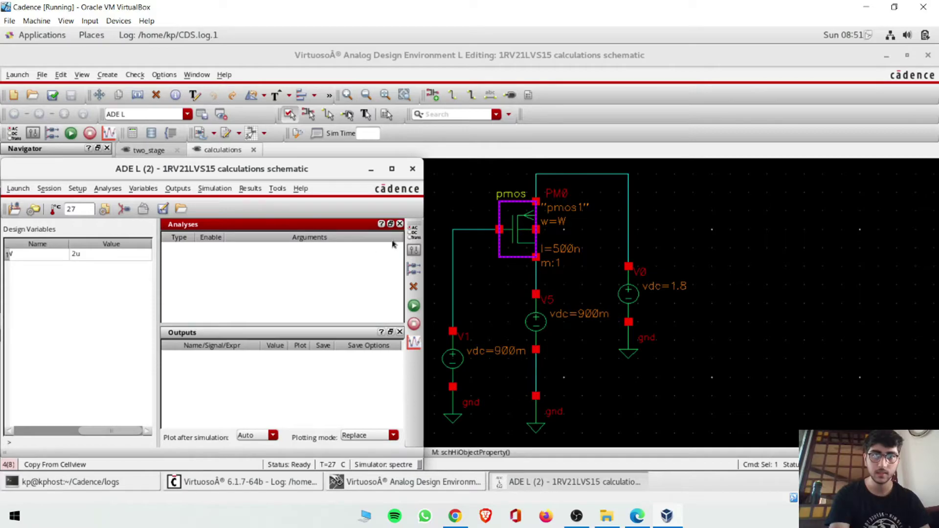
Add a DC analysis saving the operating point, sweeping PM0's width w from 400n to 50u.
left_click(414, 231)
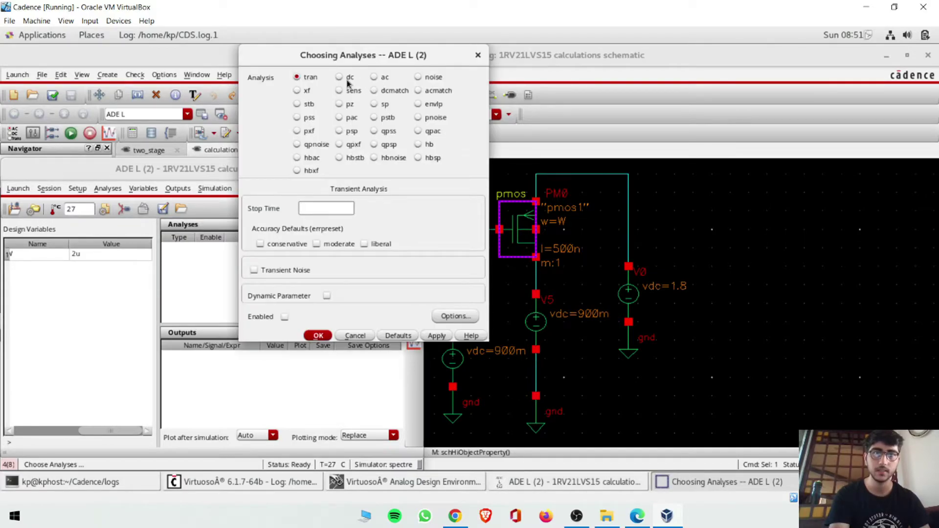
left_click(350, 80)
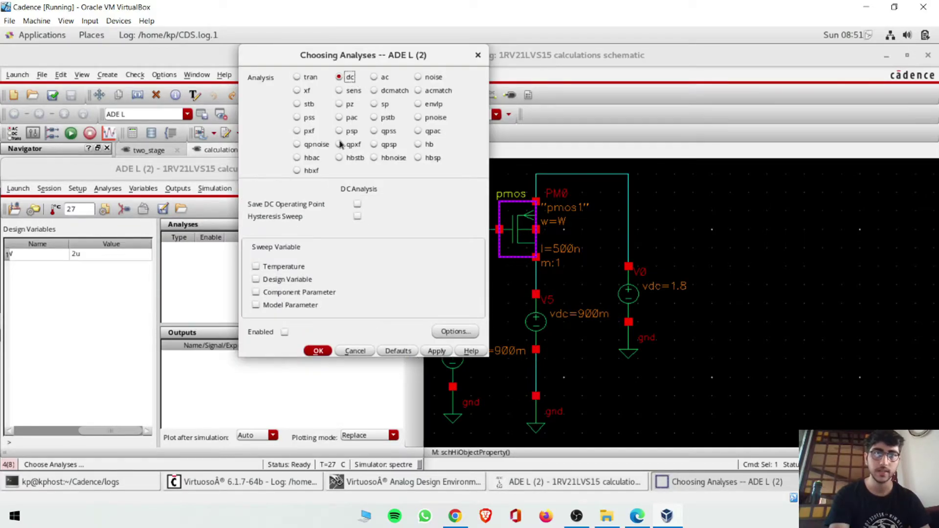
left_click(358, 204)
left_click(304, 292)
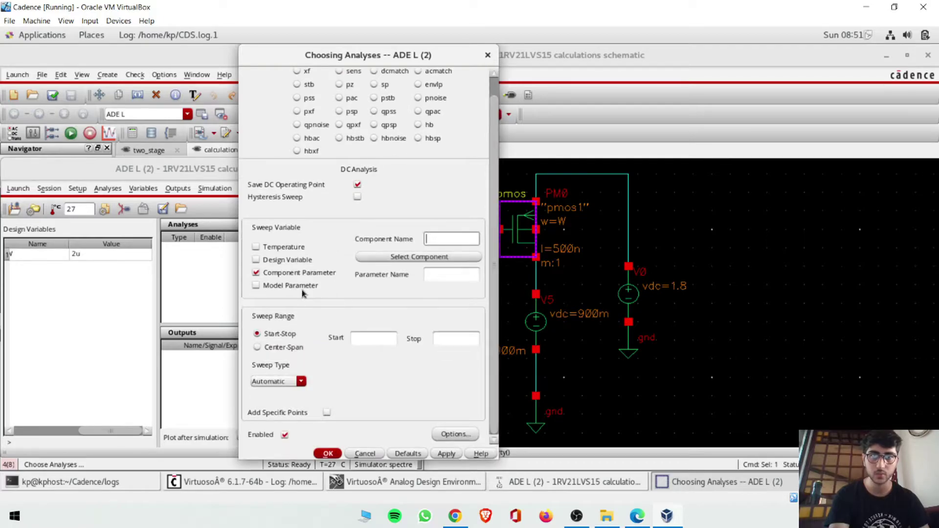
left_click(419, 258)
left_click(522, 232)
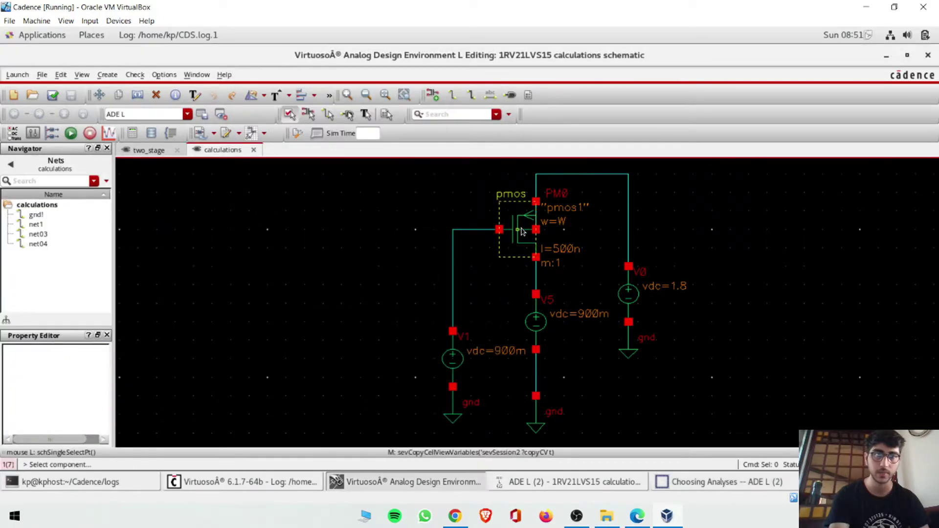
left_click(295, 233)
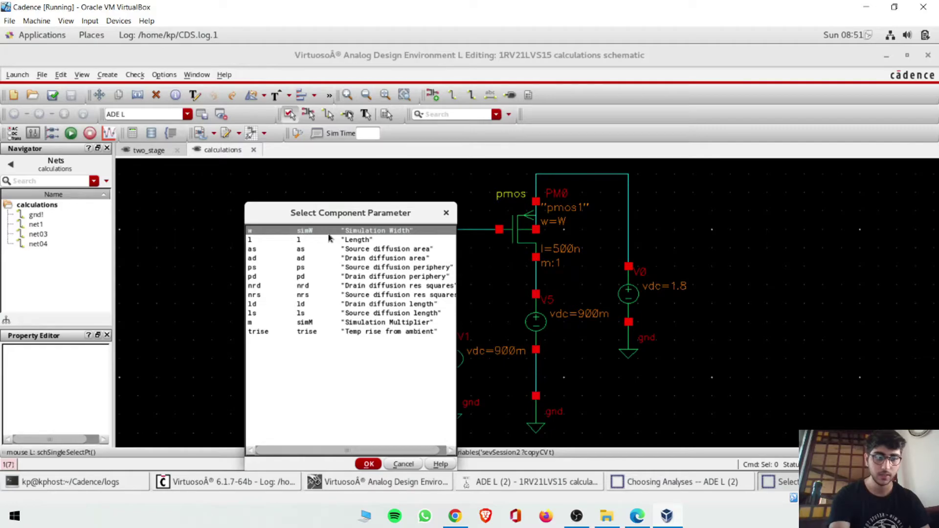
key("Return")
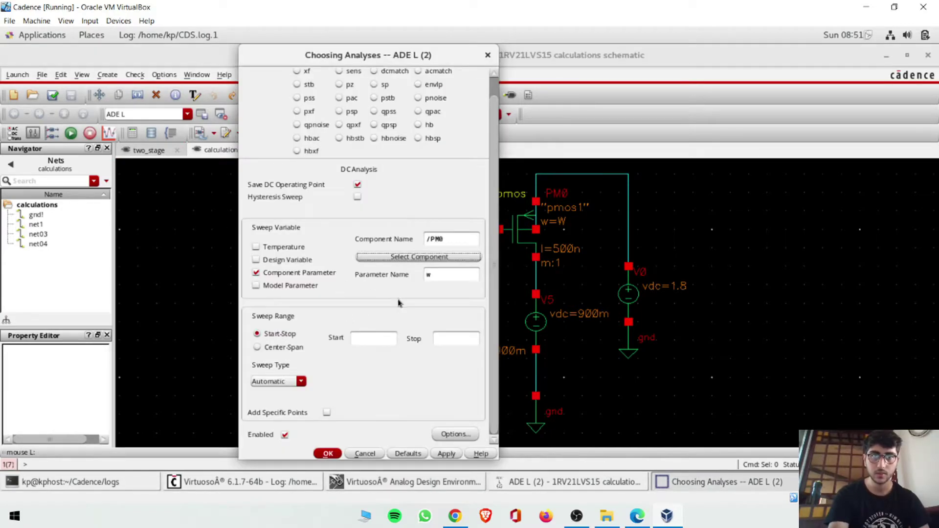
left_click(374, 338)
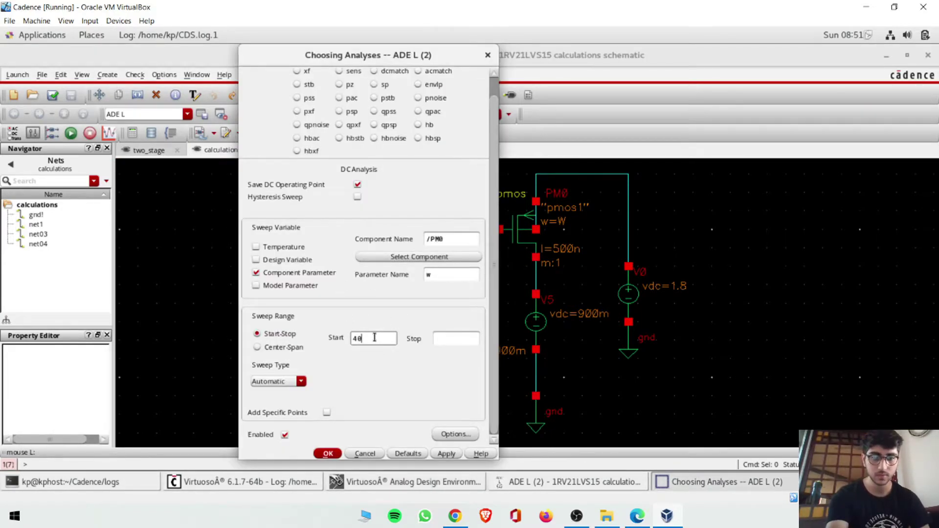
key("Tab")
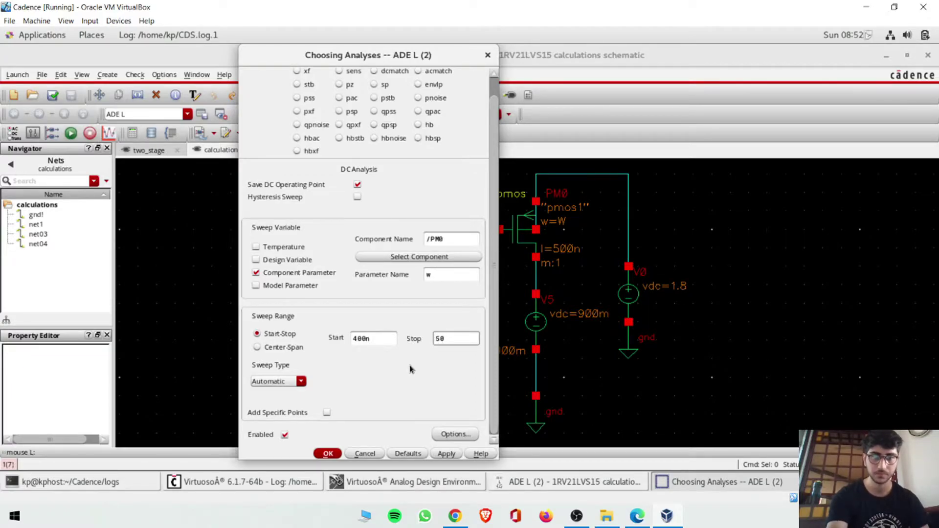
key("Return")
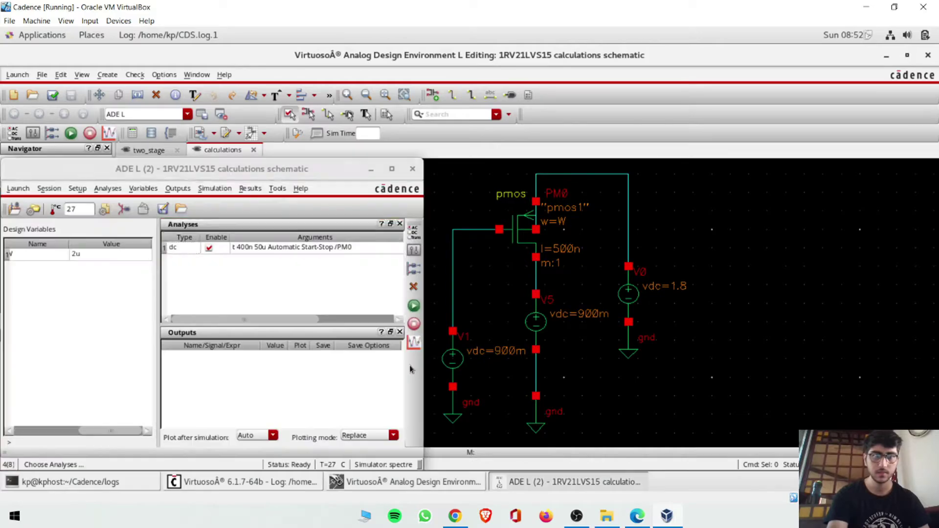
Select PM0's source current as the plotted output and run the DC sweep.
left_click(184, 190)
mouse_move(200, 287)
left_click(303, 295)
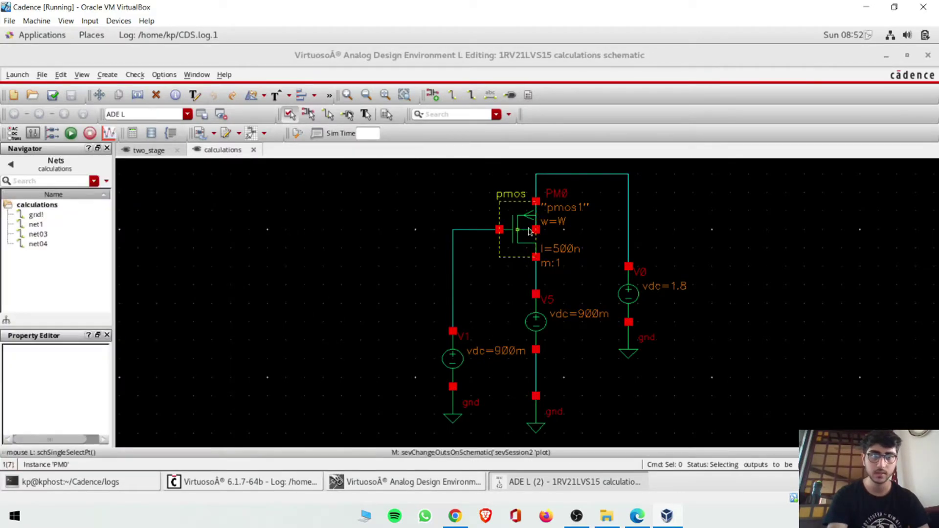
left_click(536, 201)
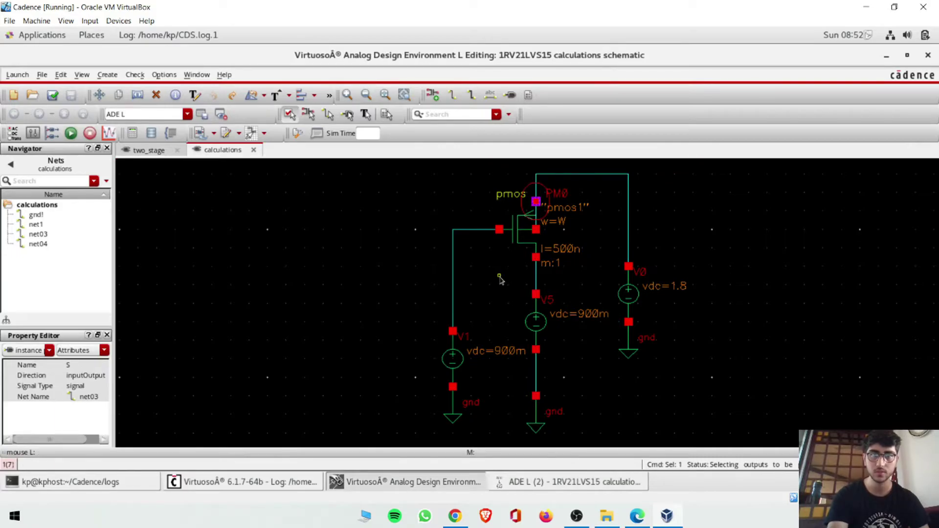
key("Escape")
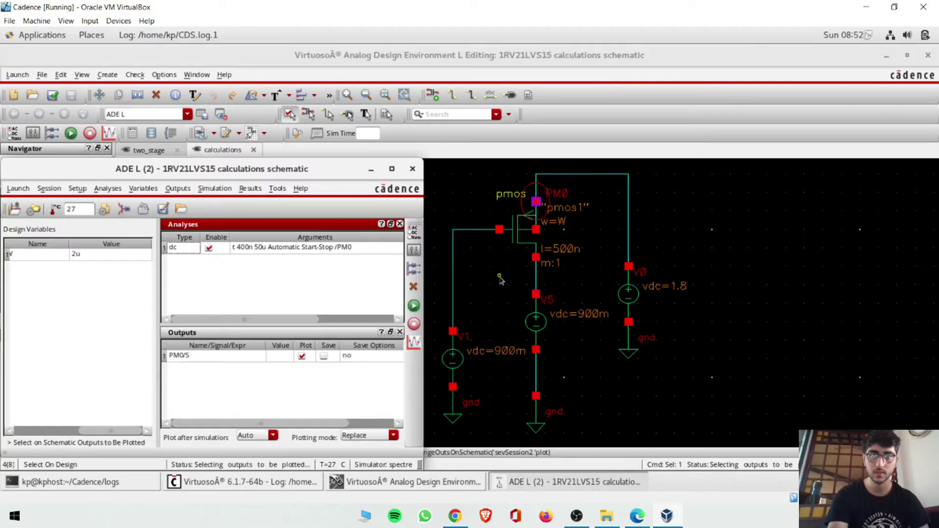
left_click(413, 307)
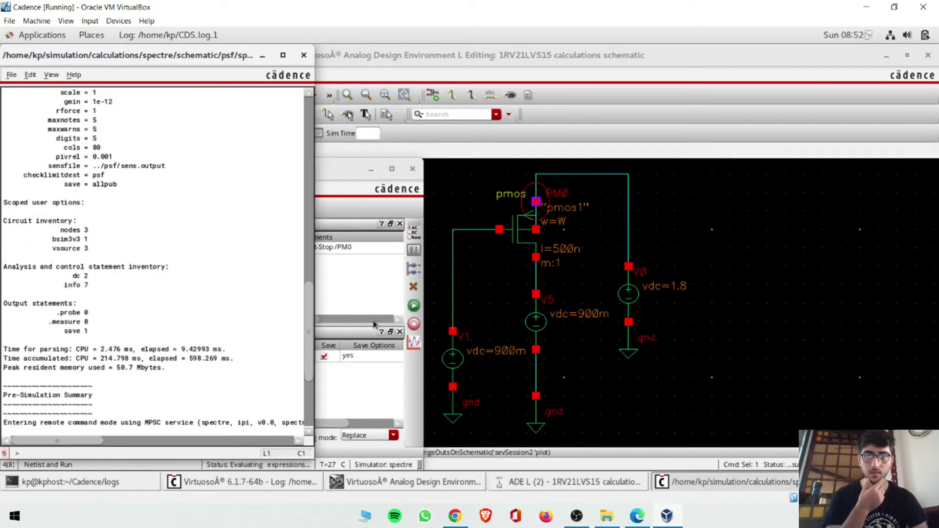
Place a 10uA horizontal marker and circle the matching 922.934n width in the notes.
key("h")
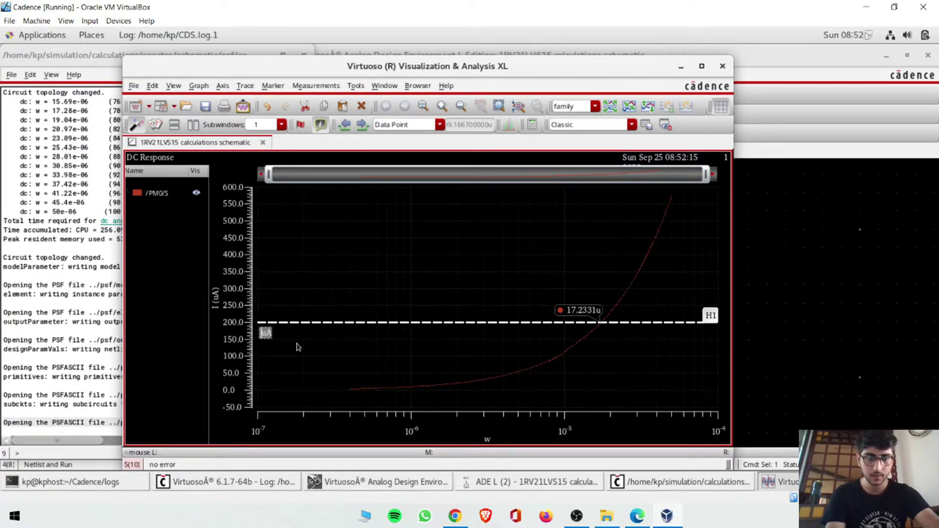
type("10")
key("Return")
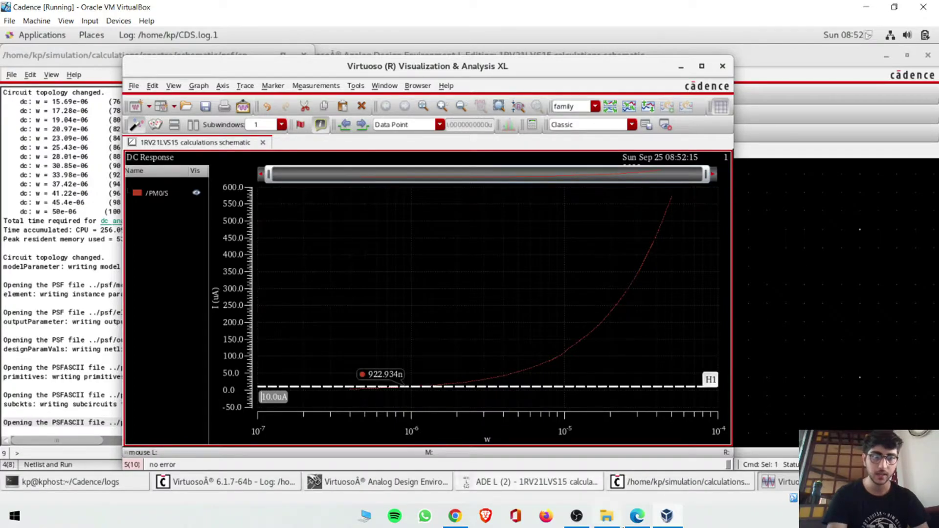
key("alt+Tab")
mouse_move(519, 239)
left_mouse_down()
mouse_move(468, 217)
mouse_move(470, 286)
mouse_move(524, 236)
left_mouse_up()
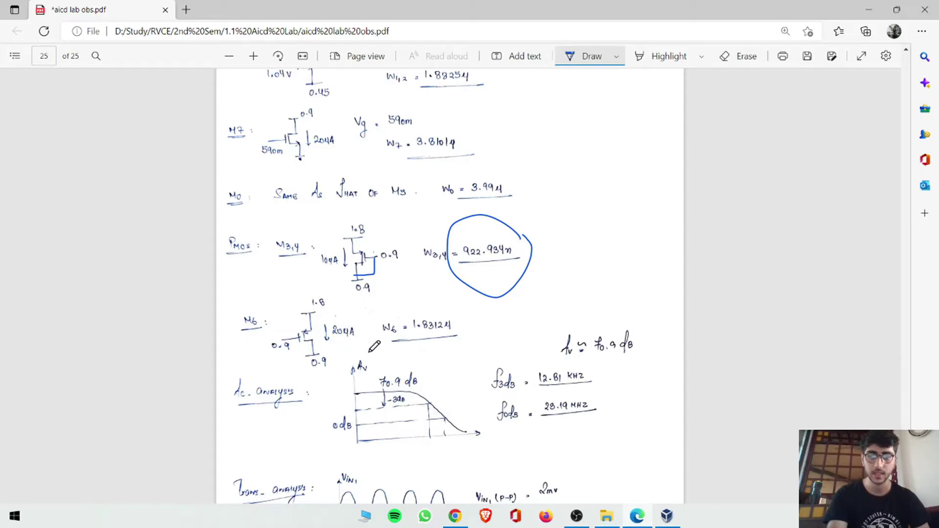
key("alt+Tab")
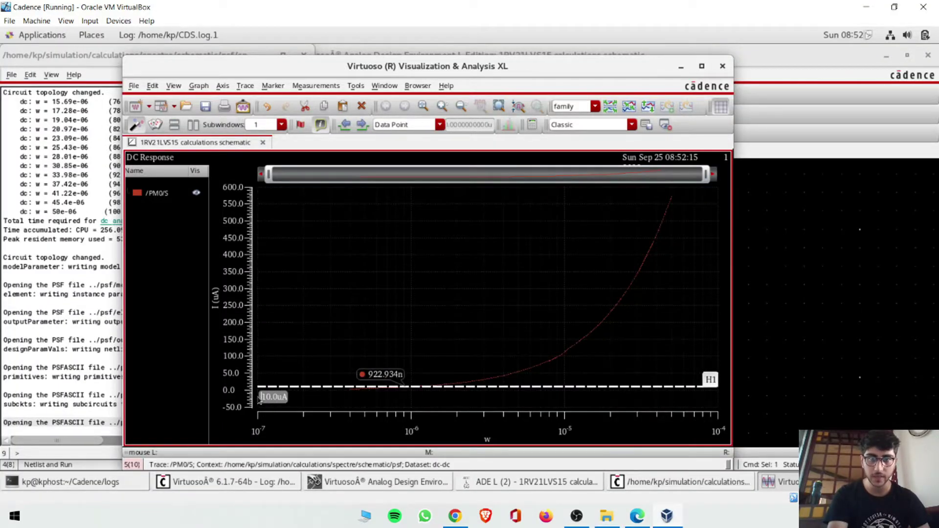
Move the marker to 20uA, giving a width of 1.83121u.
key("Delete")
type("2")
key("Return")
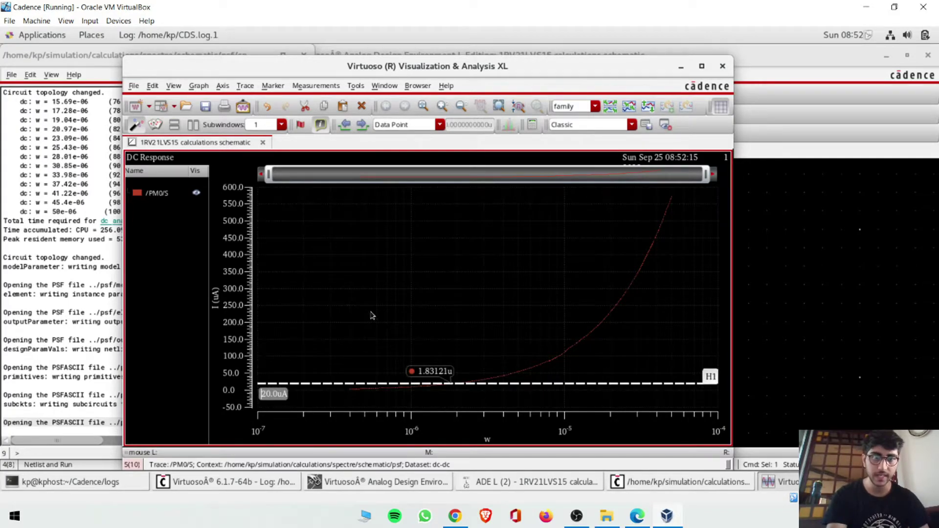
key("alt+Tab")
key("alt+Tab")
left_click(648, 521)
Circle the handwritten M6 width, check the M5 section above, and return to Virtuoso.
left_click_drag(468, 306, 477, 307)
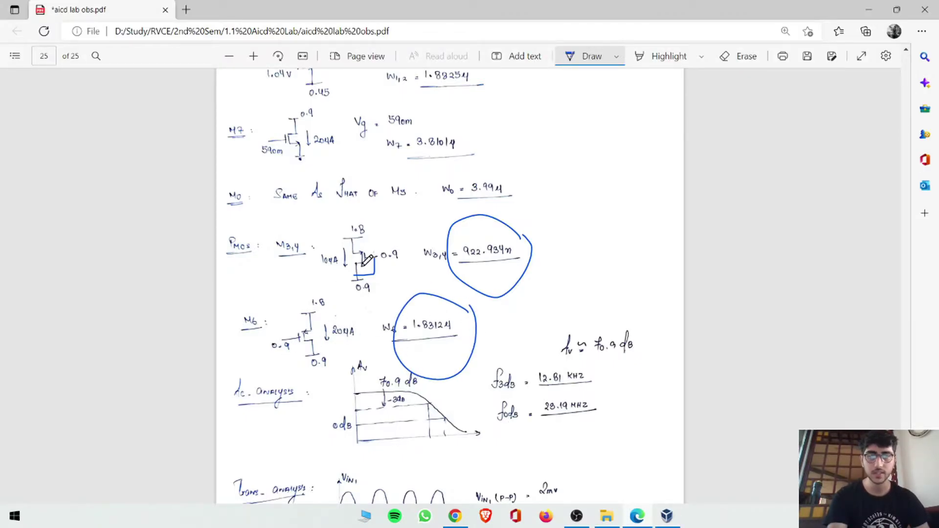
scroll(310, 341, "up", 3)
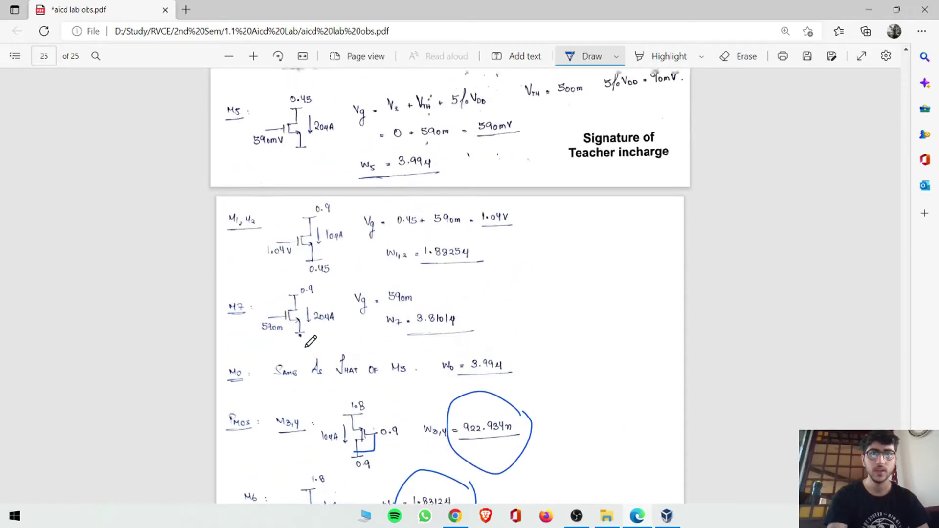
scroll(310, 341, "up", 2)
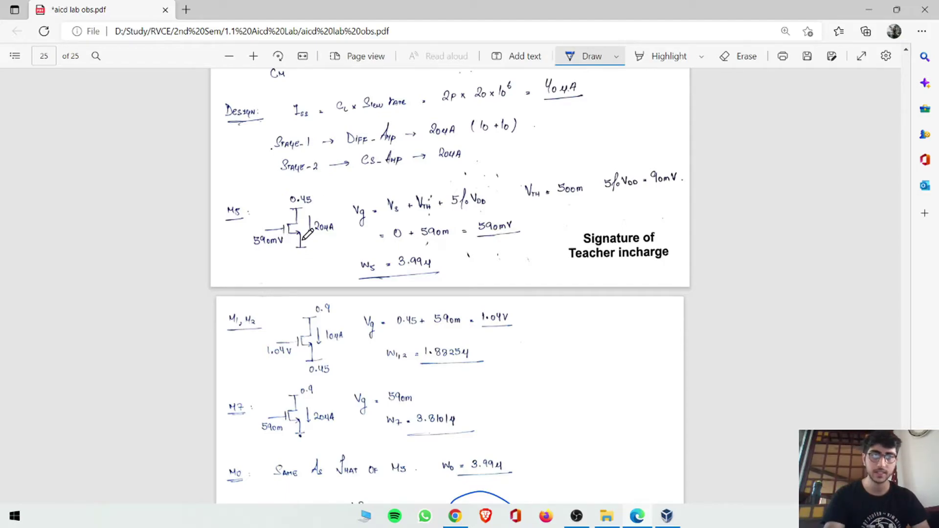
key("alt+Tab")
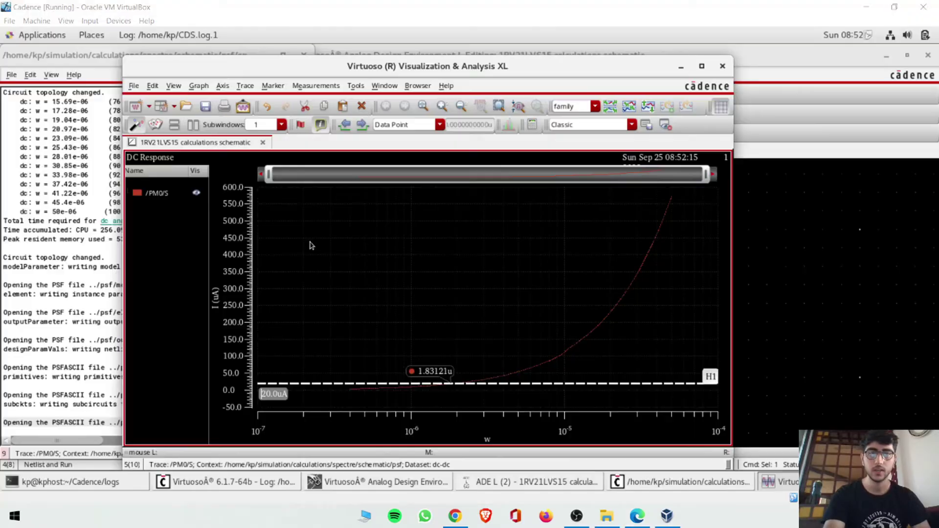
Switch from the PM0 test schematic to the two_stage schematic with widths 925n–3.99u applied.
left_click(813, 290)
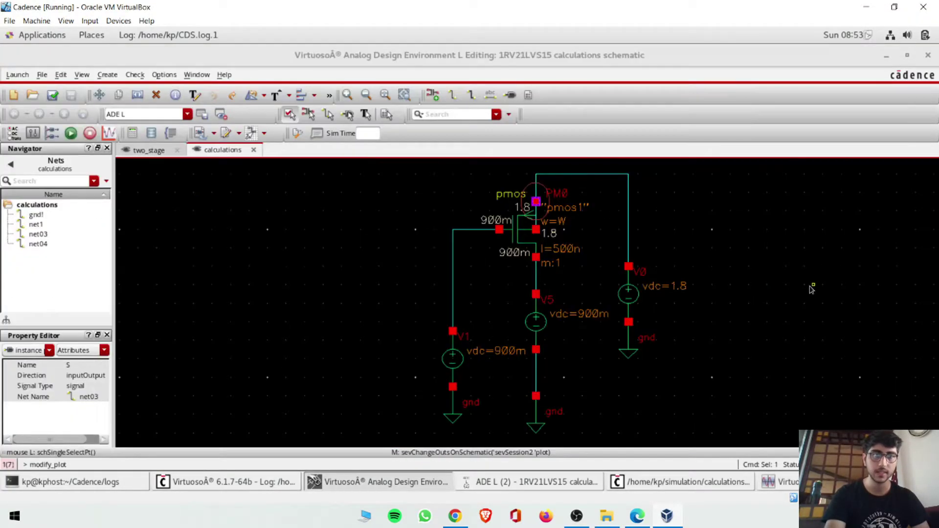
left_click(520, 482)
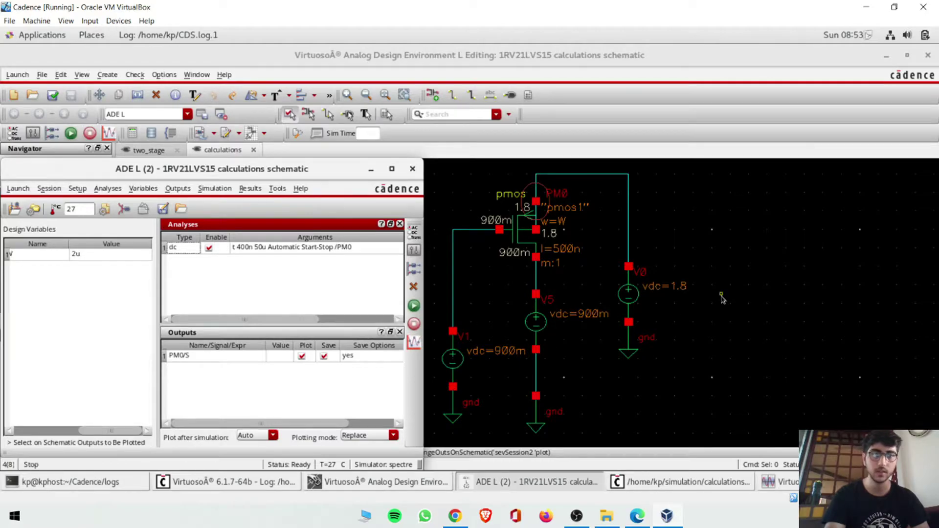
left_click(769, 255)
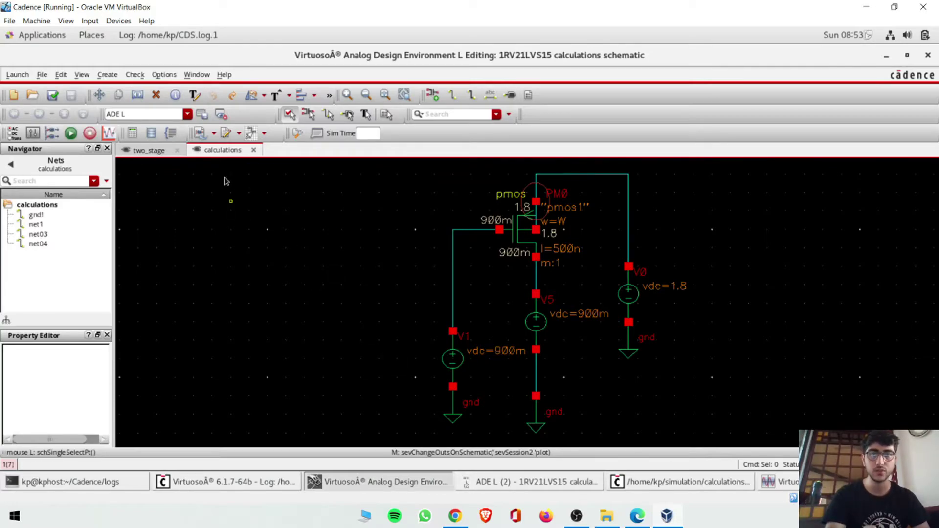
left_click(149, 150)
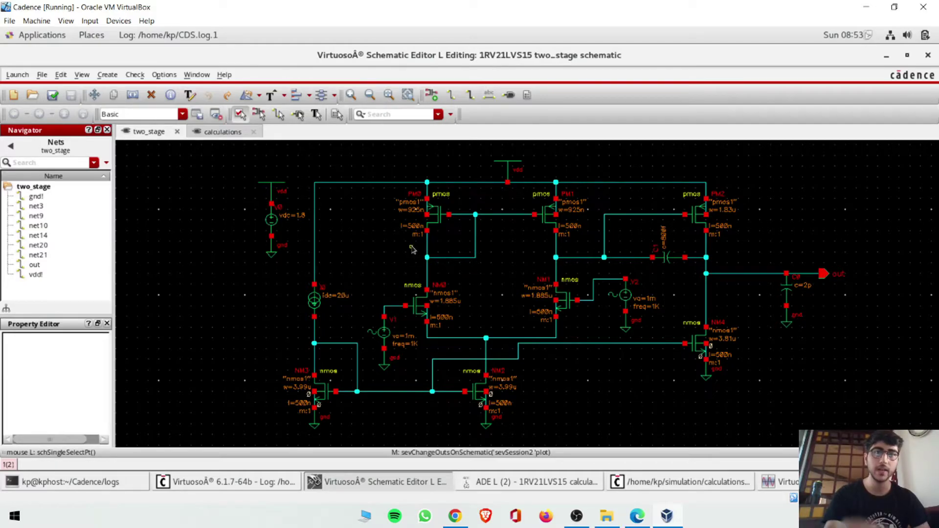
scroll(430, 232, "up", 1)
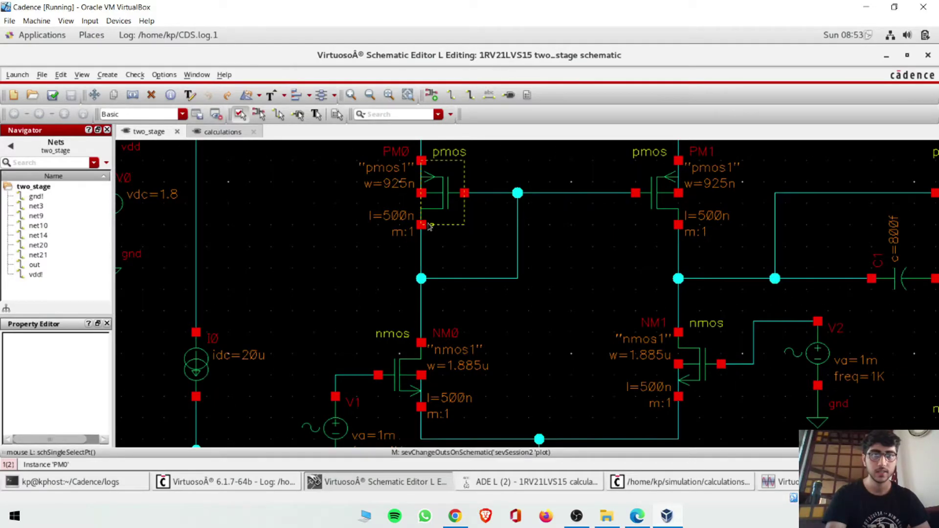
scroll(404, 201, "up", 1)
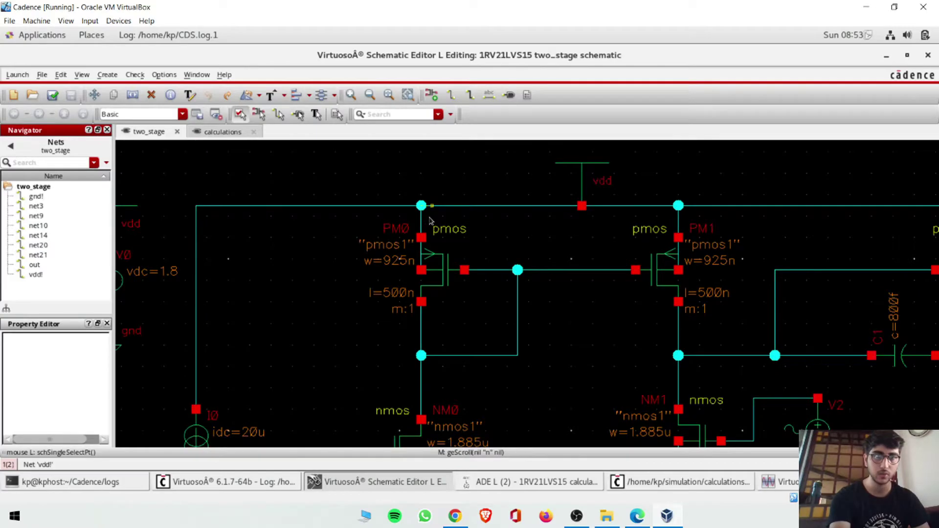
scroll(658, 283, "right", 3)
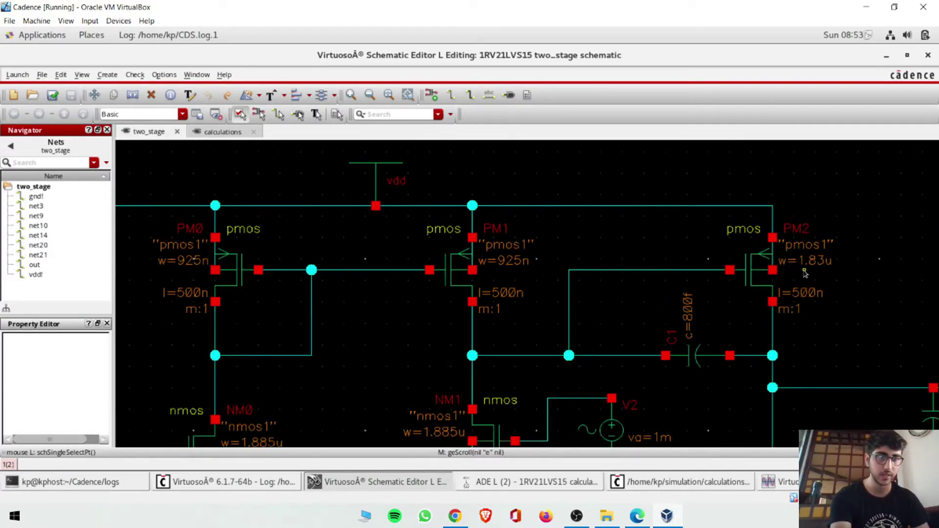
scroll(545, 282, "down", 2, "ctrl")
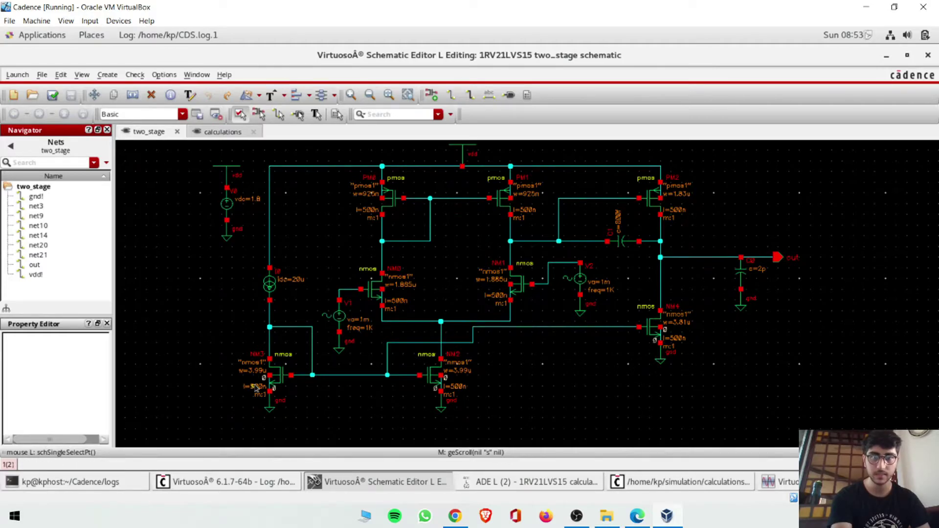
scroll(256, 388, "up", 2, "ctrl")
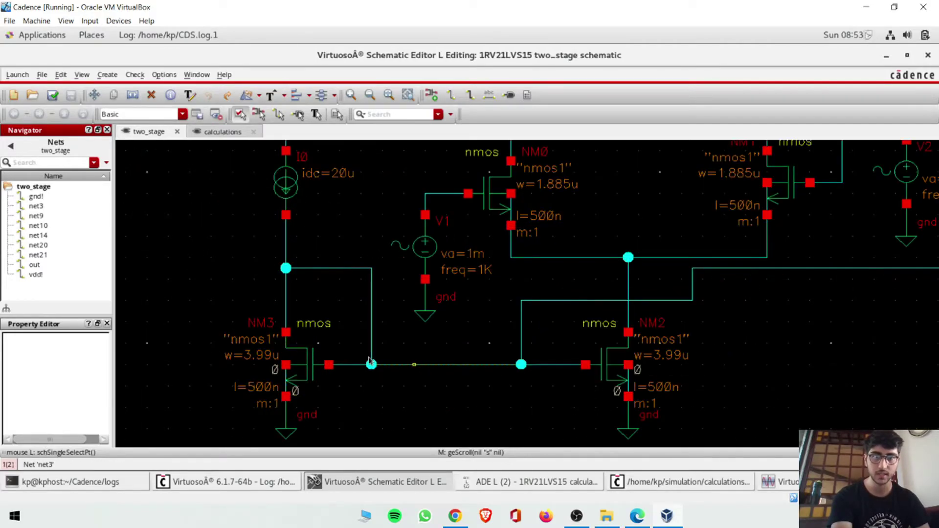
scroll(805, 345, "right", 1, "shift")
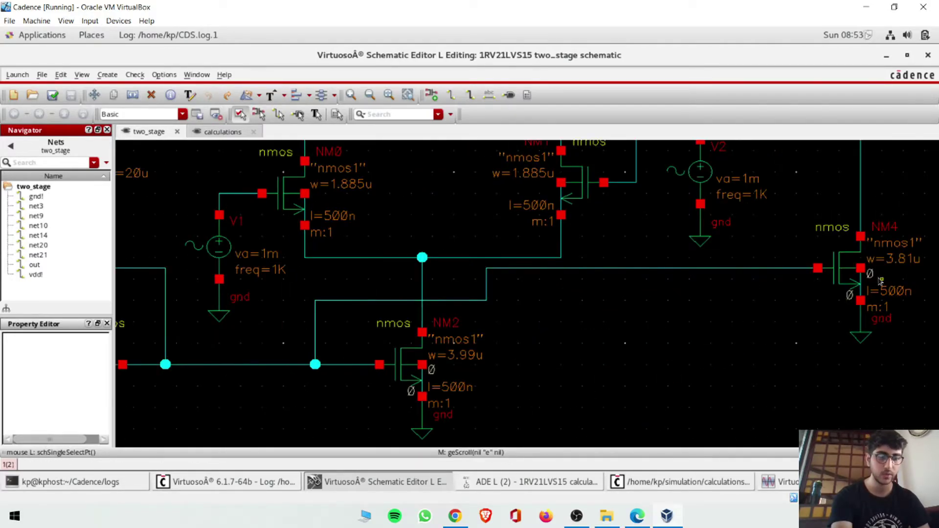
scroll(882, 280, "down", 2, "ctrl")
scroll(882, 280, "up", 1)
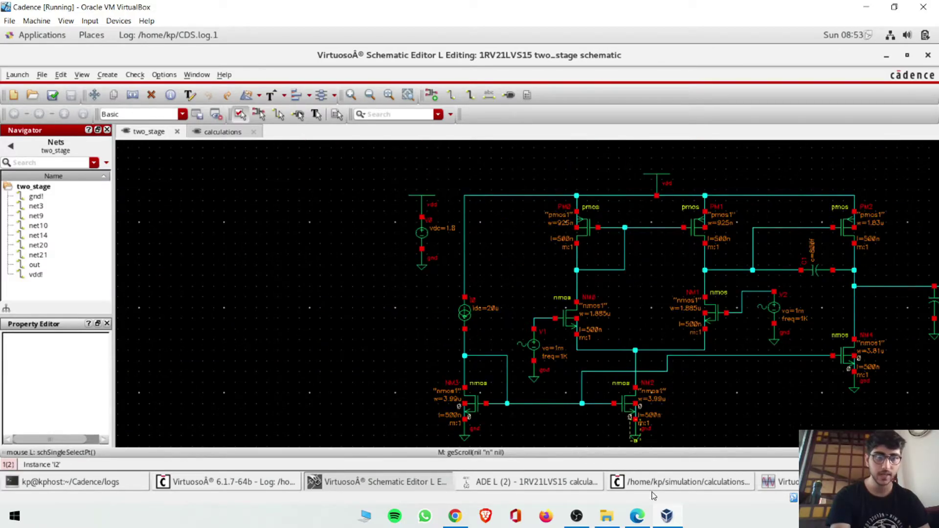
left_click(638, 516)
scroll(407, 331, "down", 4)
Review the PDF width calculations, then return to the two_stage schematic in Virtuoso.
scroll(449, 211, "up", 2)
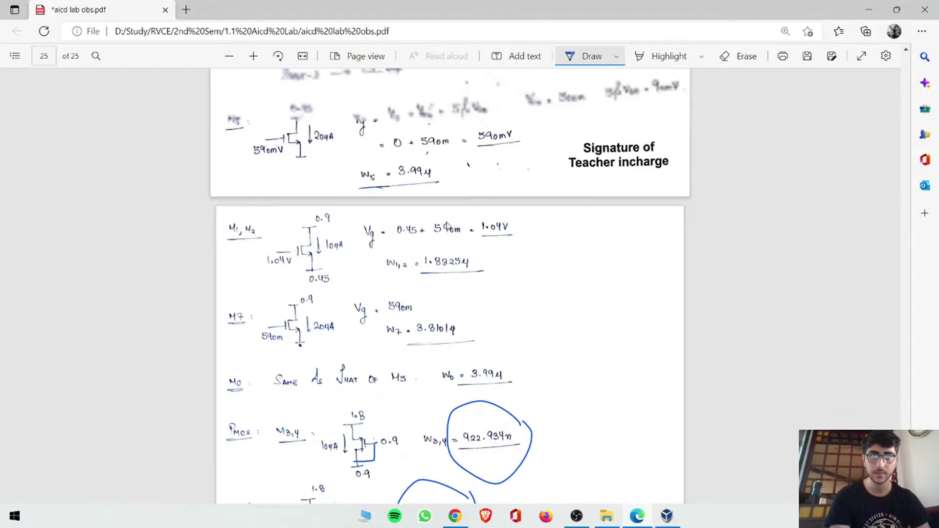
scroll(446, 215, "up", 2)
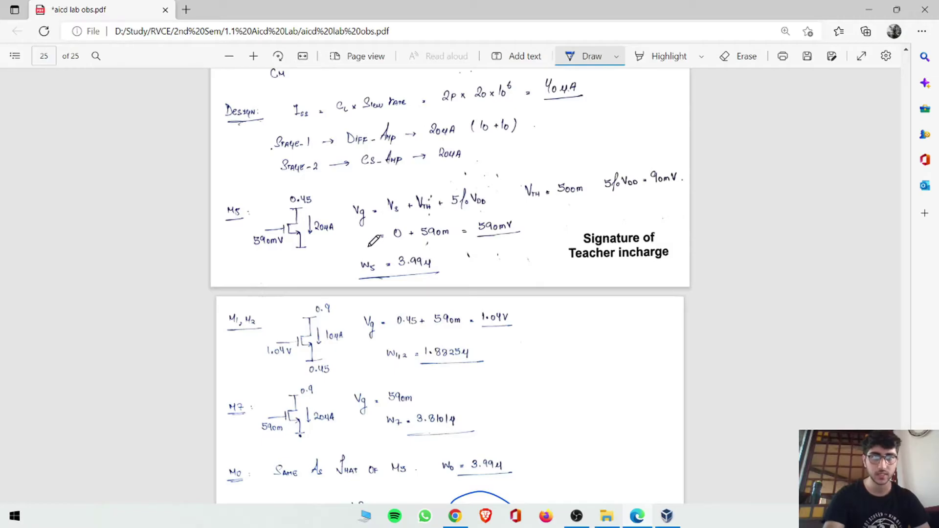
scroll(482, 370, "down", 5)
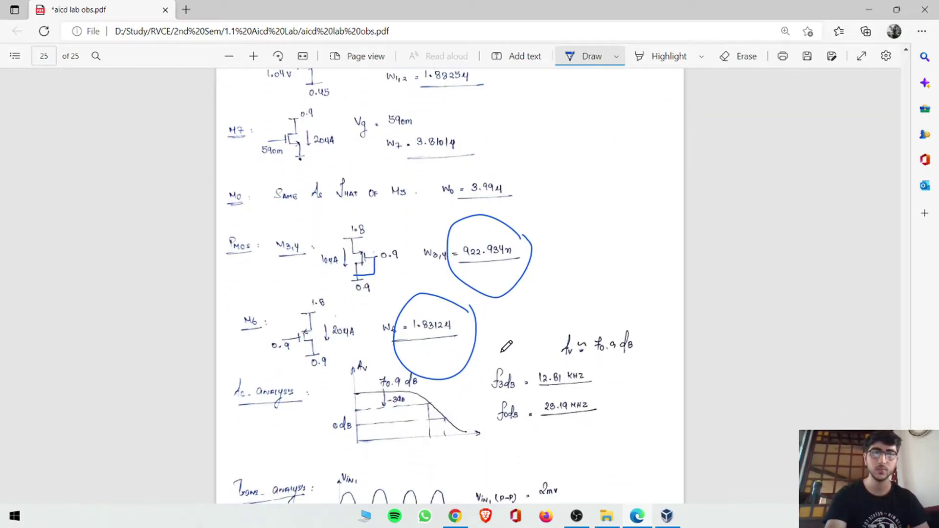
key("alt+Tab")
key("f")
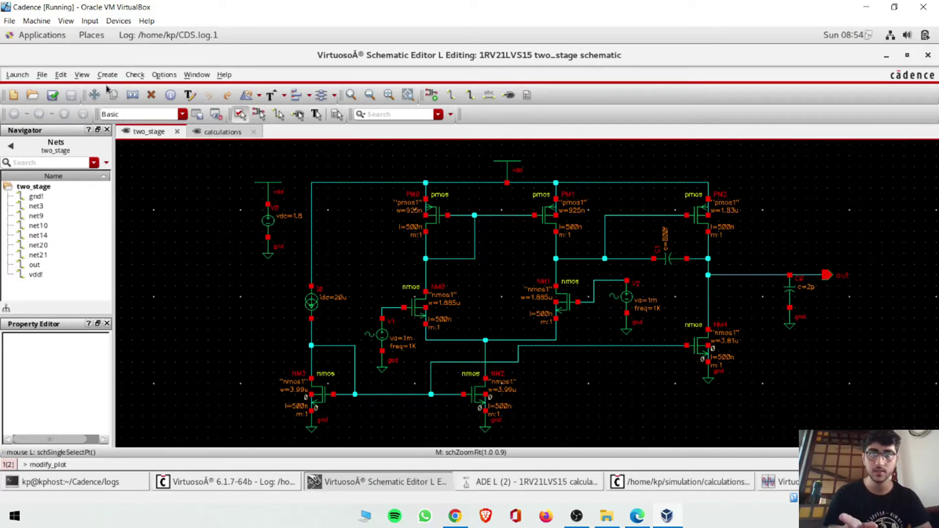
Launch ADE L for two_stage, add a DC operating-point analysis, and run it.
left_click(18, 75)
left_click(22, 95)
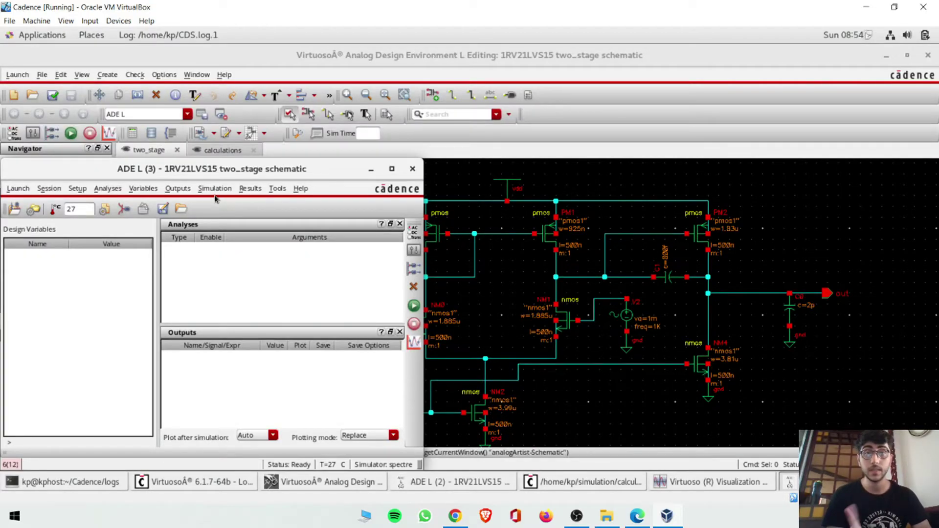
left_click(178, 190)
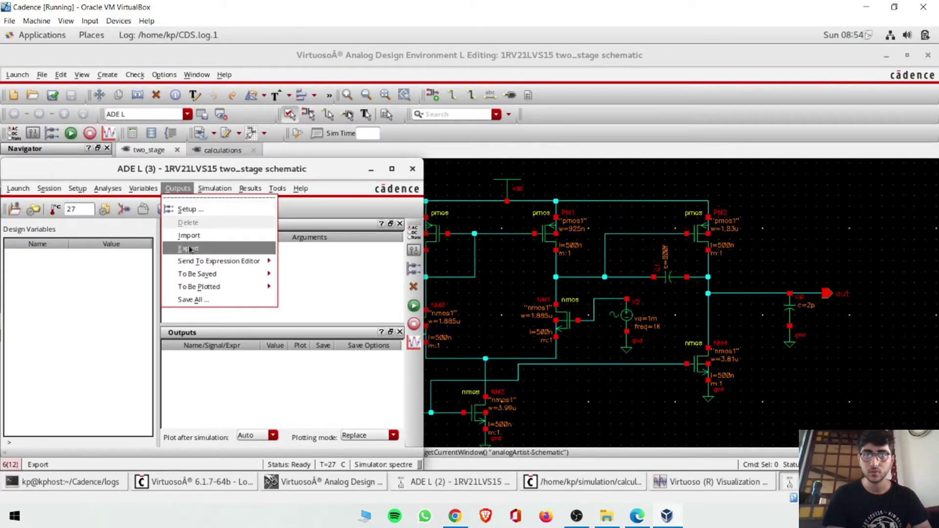
left_click(416, 247)
left_click(415, 247)
left_click(338, 76)
left_click(357, 204)
left_click(357, 205)
left_click(318, 351)
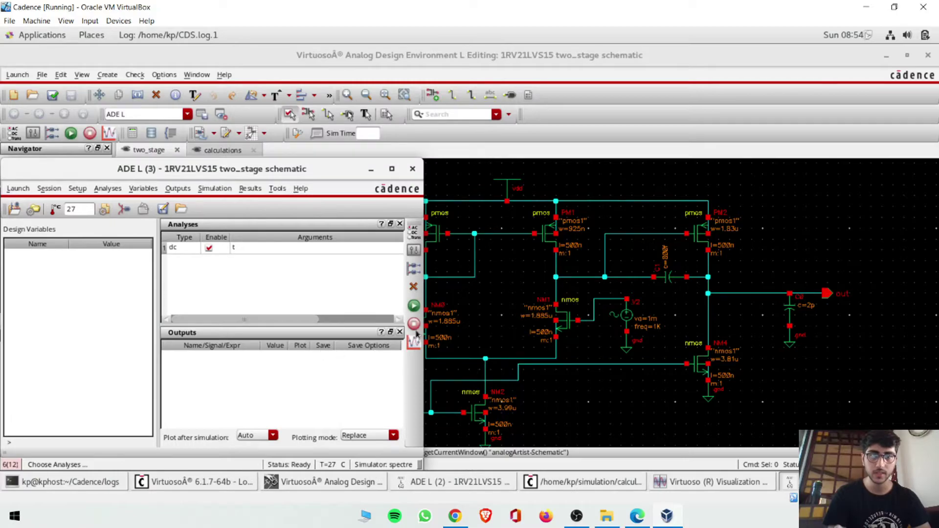
left_click(414, 307)
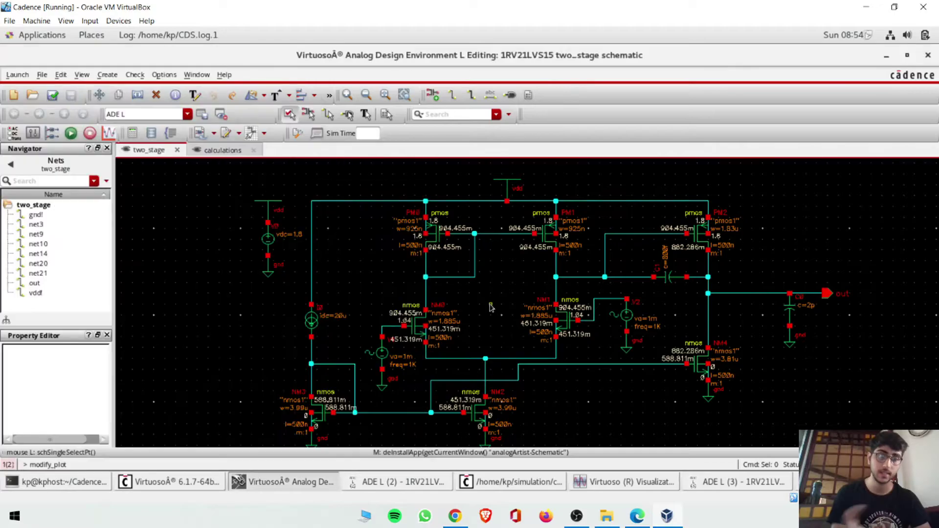
left_click(491, 305)
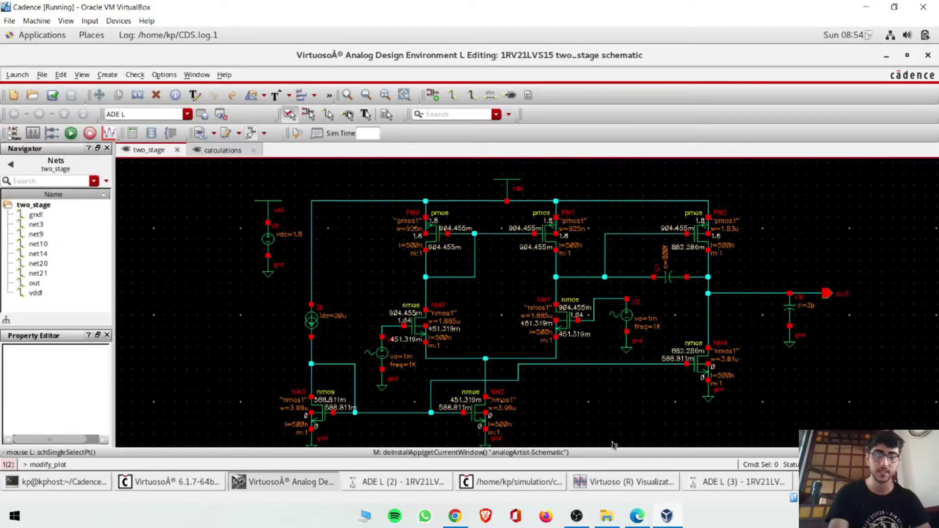
Compare the lab notes' circuit-diagram node voltages with the schematic's 904.455m, 1.04 and 451.319m annotations.
left_click(637, 516)
scroll(608, 461, "up", 10)
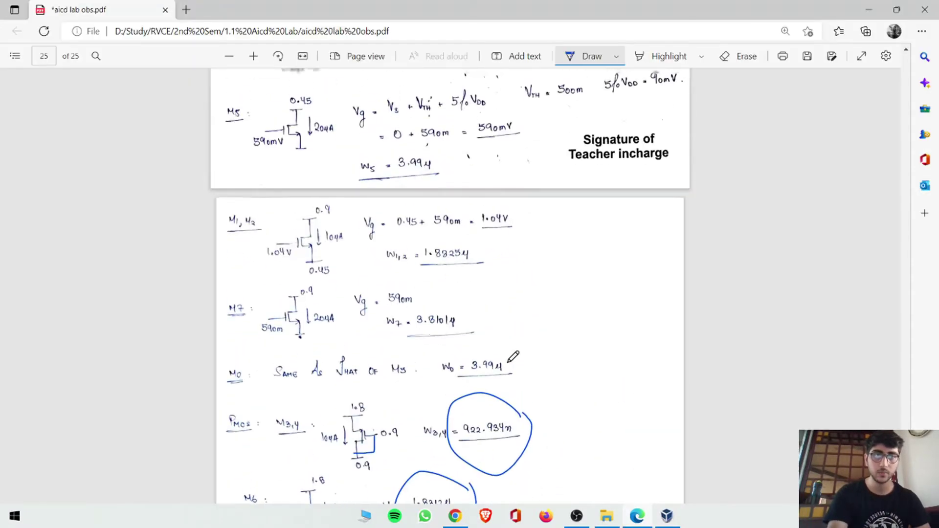
scroll(512, 357, "up", 7)
scroll(378, 274, "down", 1)
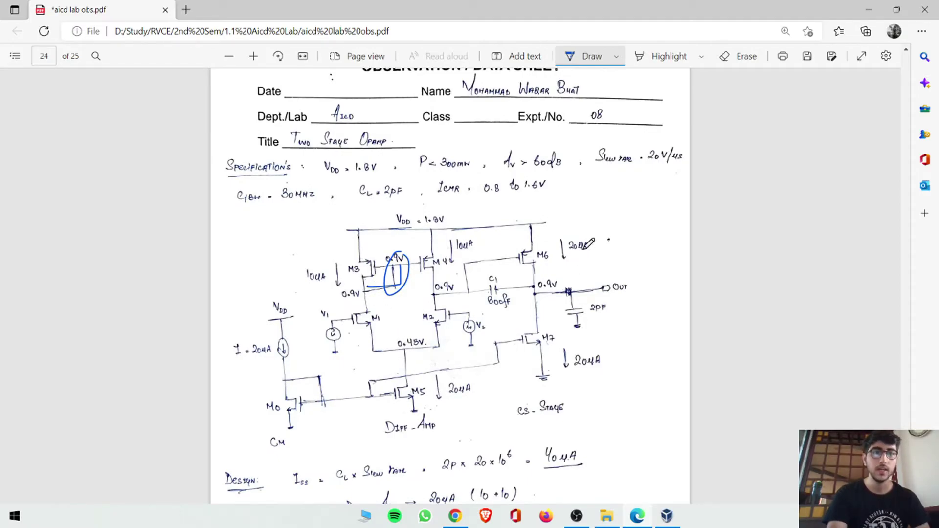
key("alt+Tab")
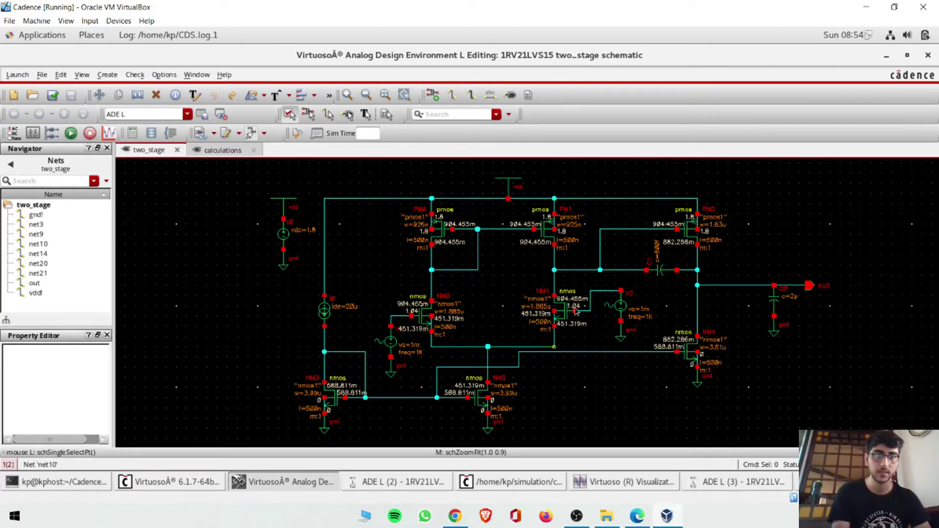
scroll(498, 235, "up", 2)
middle_click(579, 200)
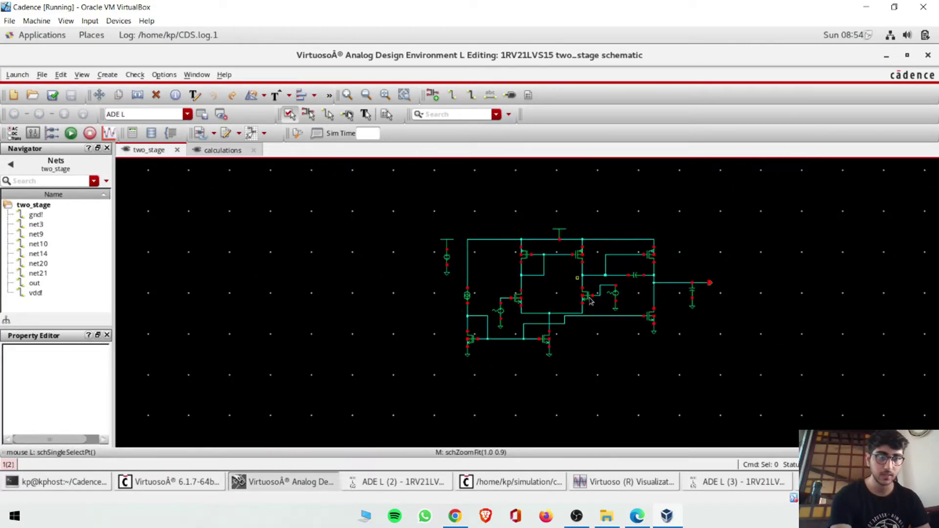
scroll(557, 282, "up", 4)
scroll(627, 344, "up", 1)
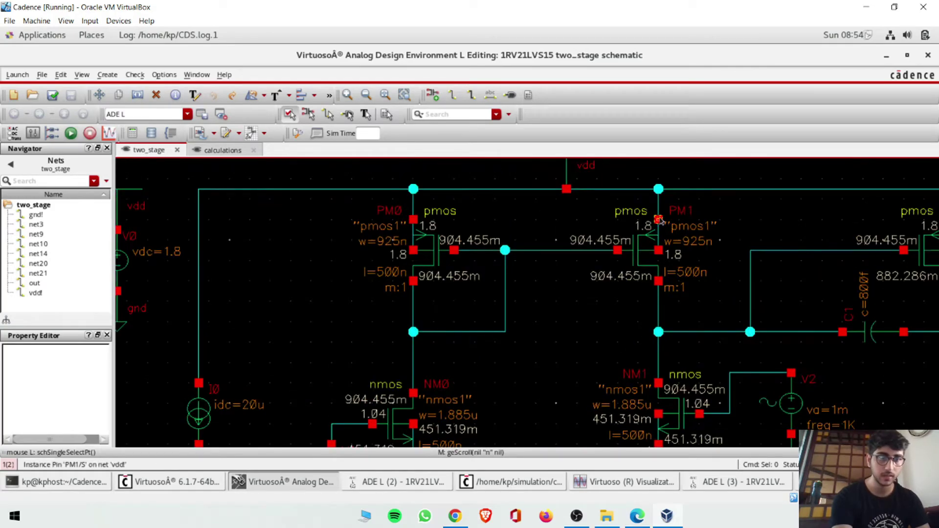
scroll(641, 313, "up", 1)
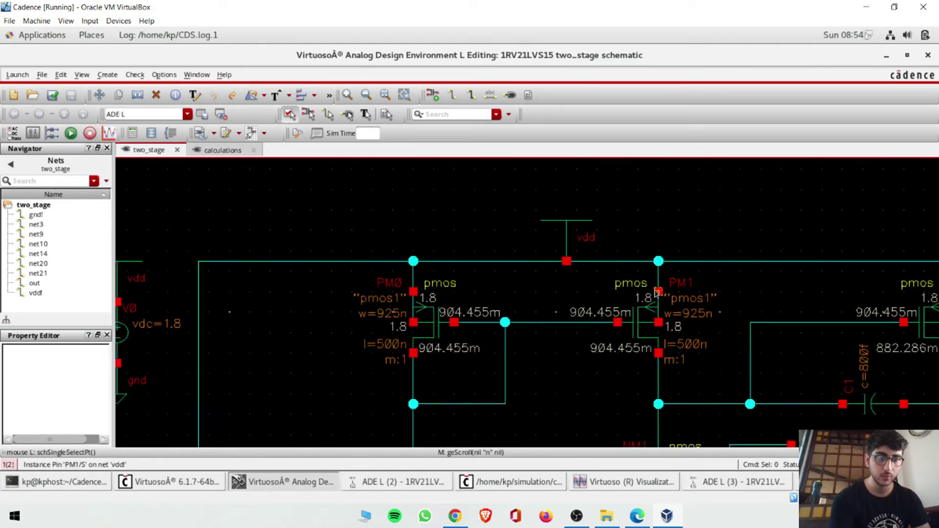
scroll(657, 292, "down", 1)
scroll(657, 329, "down", 1)
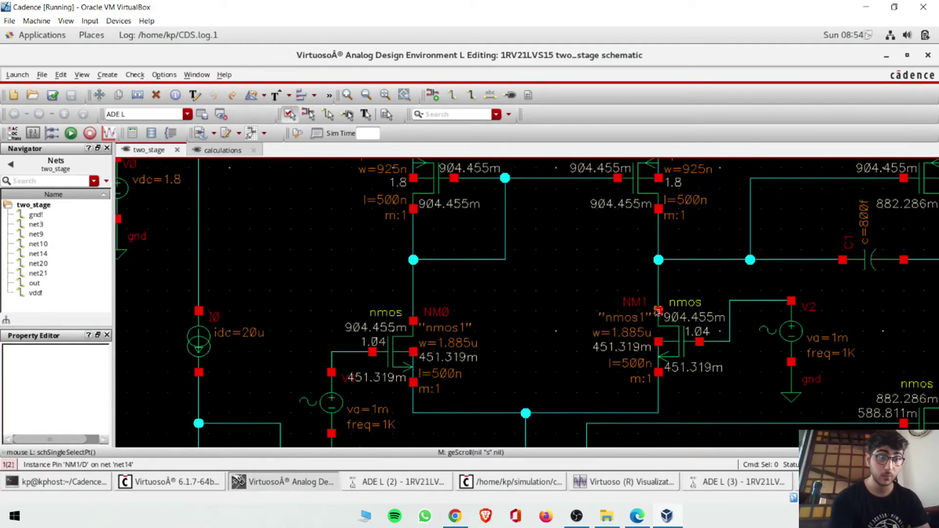
scroll(658, 312, "down", 1, "ctrl")
scroll(581, 413, "up", 1, "ctrl")
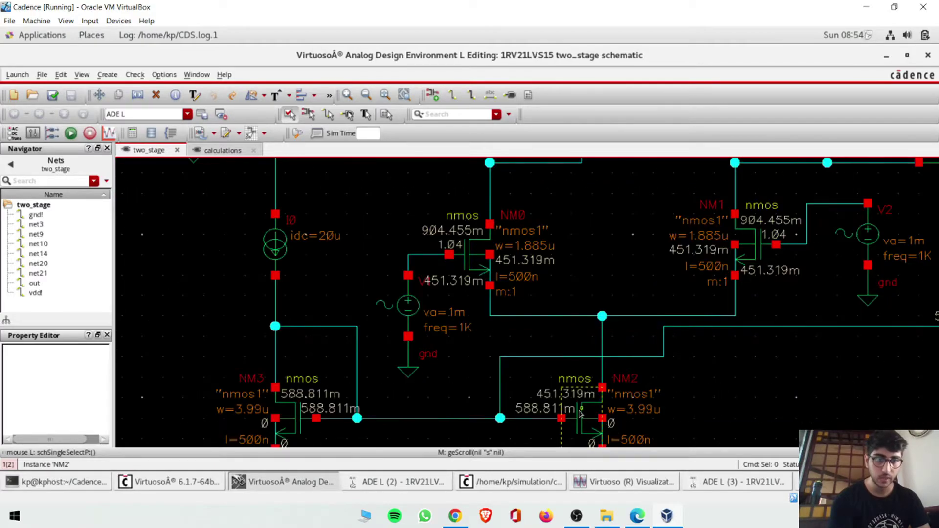
scroll(560, 409, "up", 2, "ctrl")
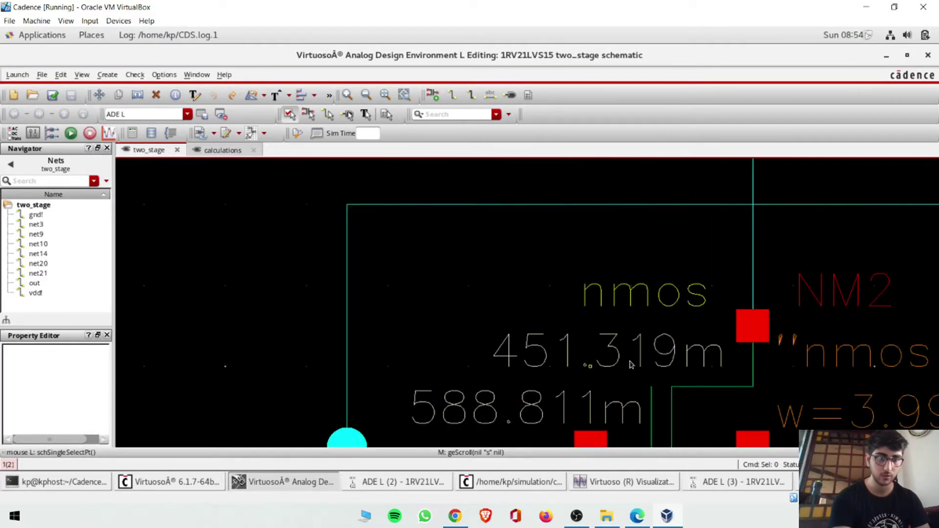
scroll(575, 364, "down", 3, "ctrl")
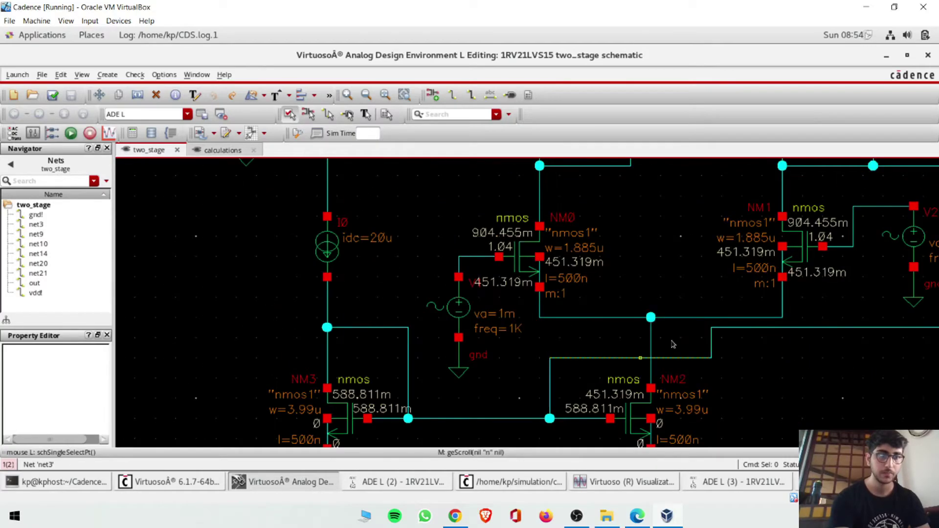
scroll(726, 212, "up", 1)
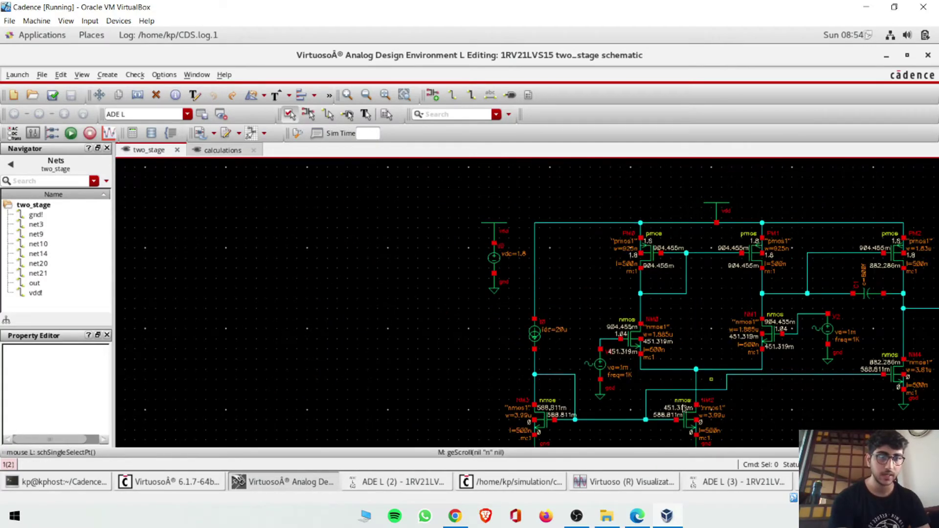
scroll(786, 292, "right", 3, "shift")
scroll(705, 273, "up", 1, "ctrl")
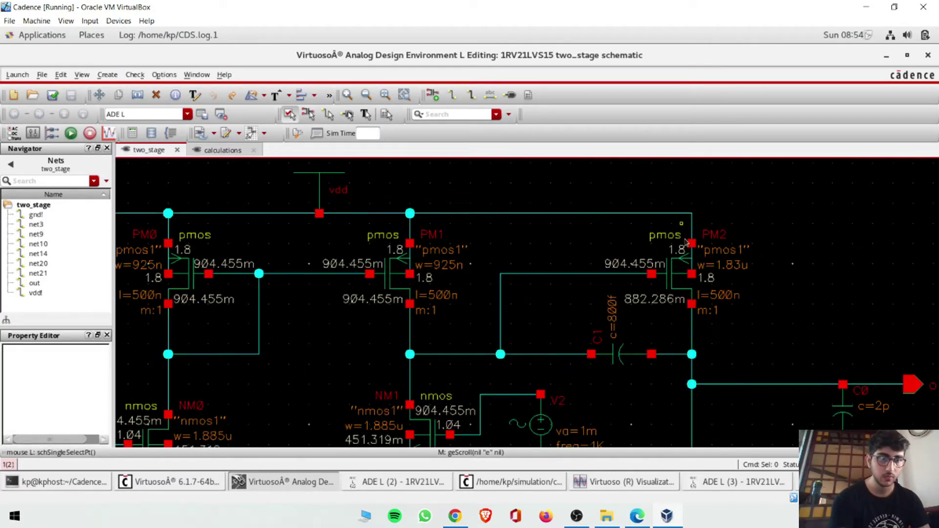
scroll(692, 412, "down", 1)
scroll(691, 411, "down", 1)
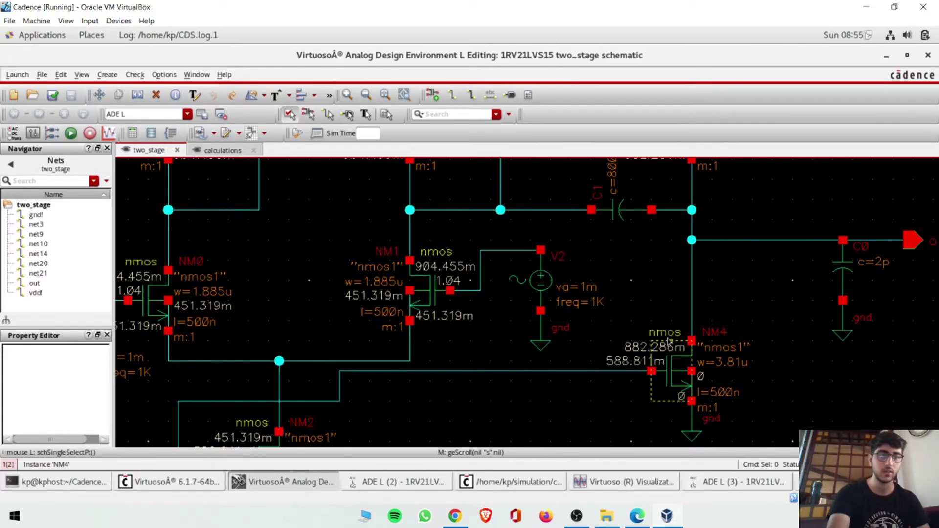
left_click(394, 483)
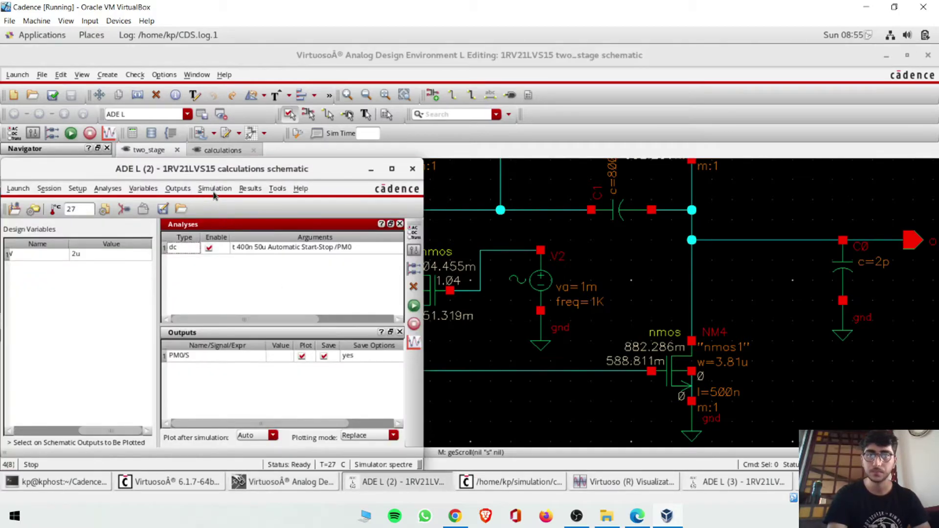
left_click(179, 189)
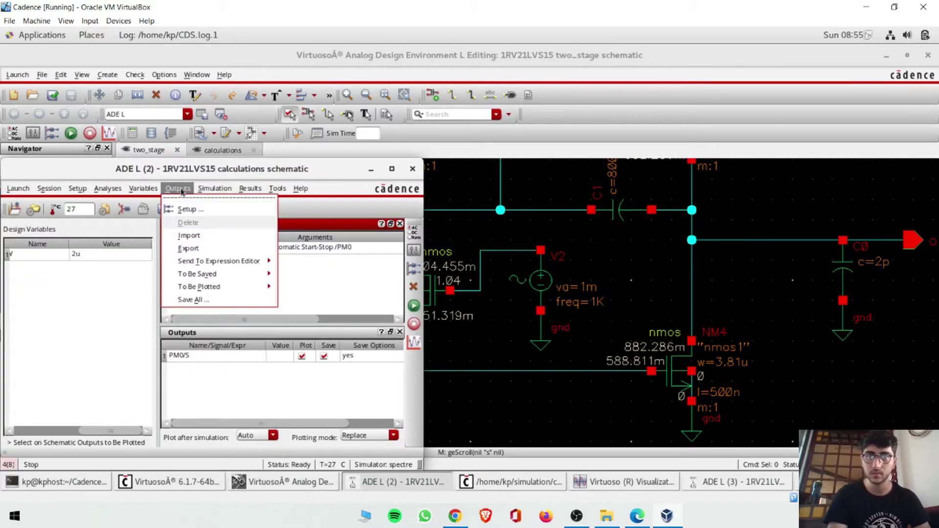
mouse_move(241, 195)
mouse_move(274, 237)
left_click(365, 255)
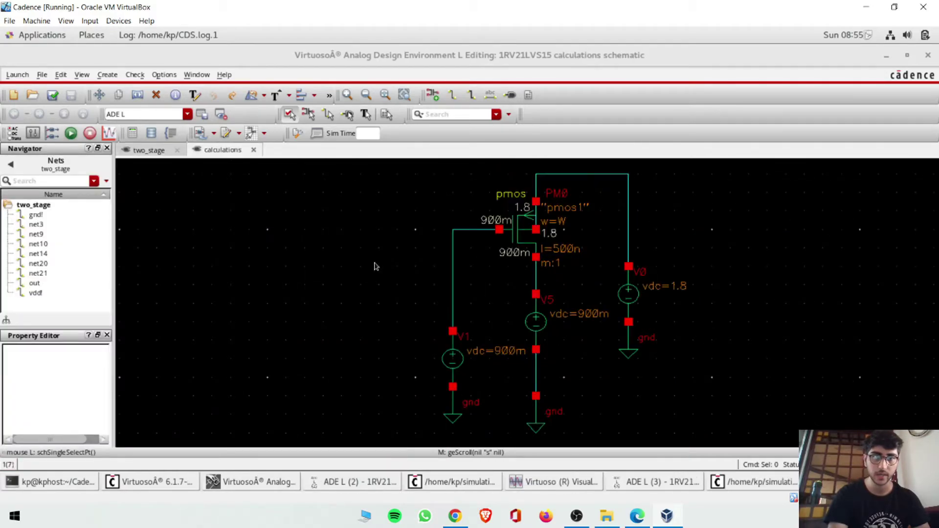
left_click(148, 150)
left_click(672, 482)
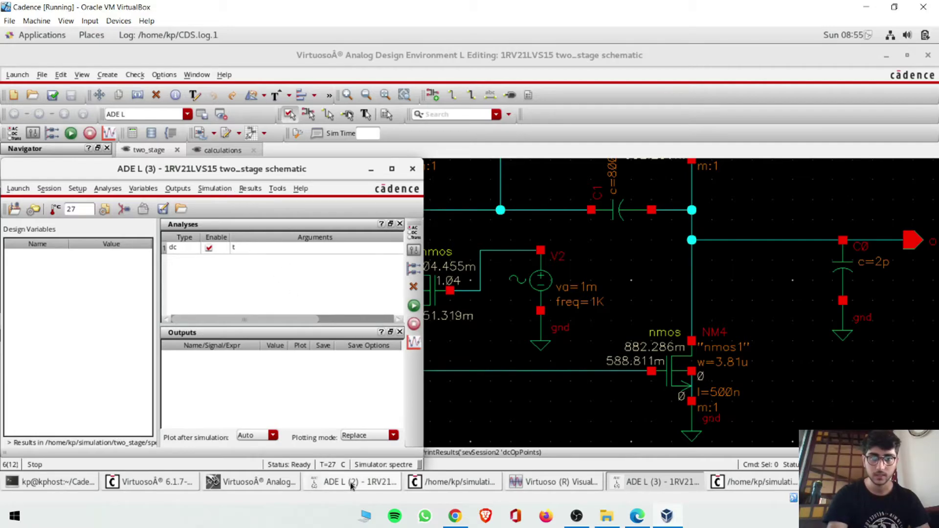
left_click(250, 188)
mouse_move(296, 236)
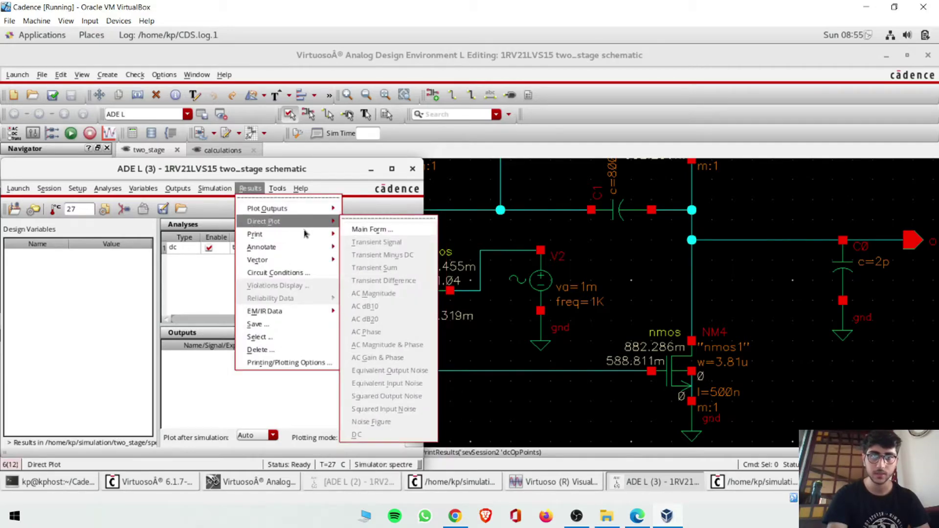
left_click(381, 258)
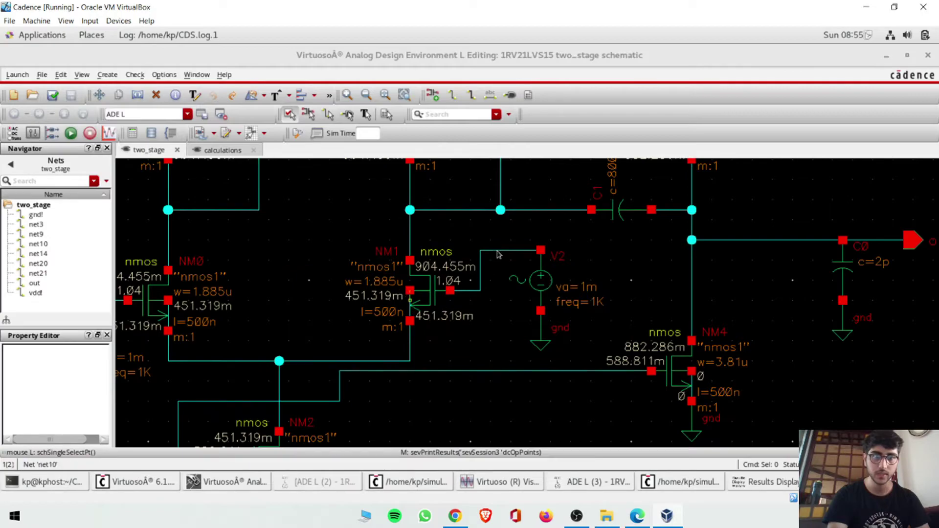
key("f")
scroll(585, 335, "up", 5, "ctrl")
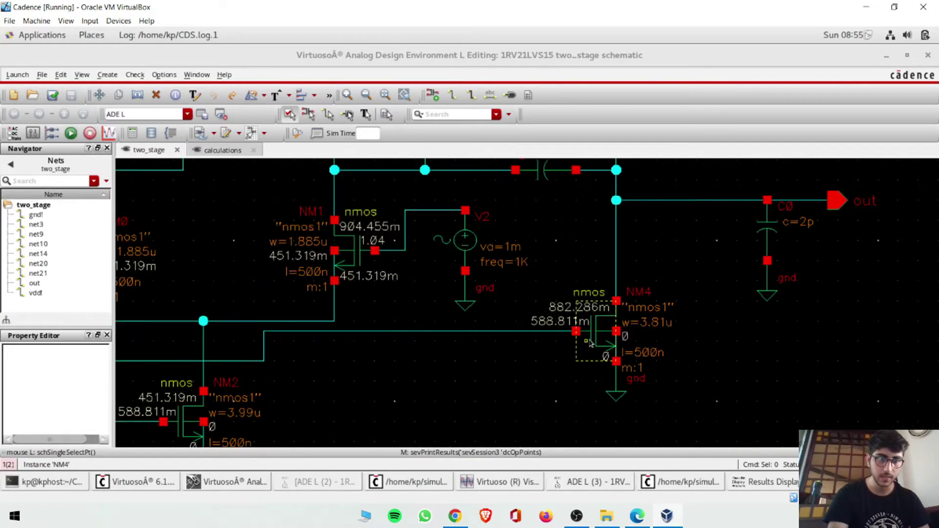
left_click(593, 334)
scroll(130, 268, "down", 15)
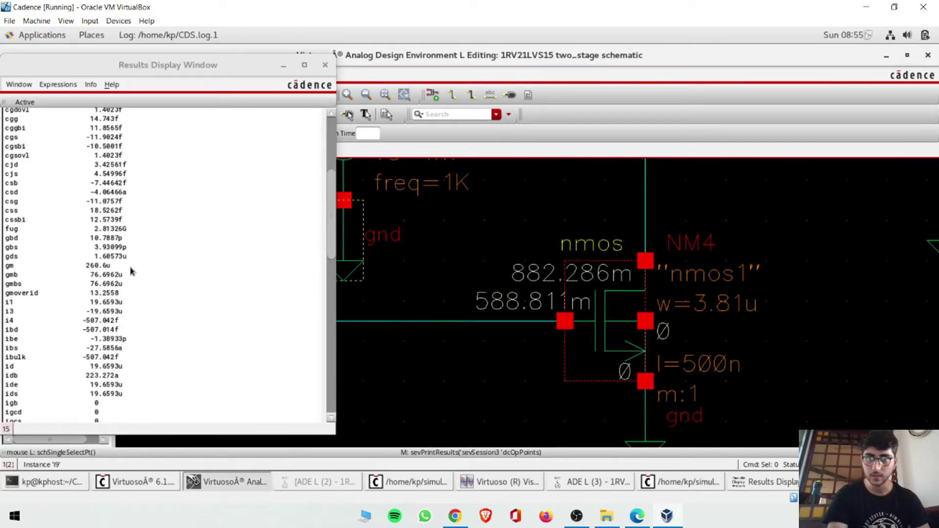
scroll(49, 255, "up", 3)
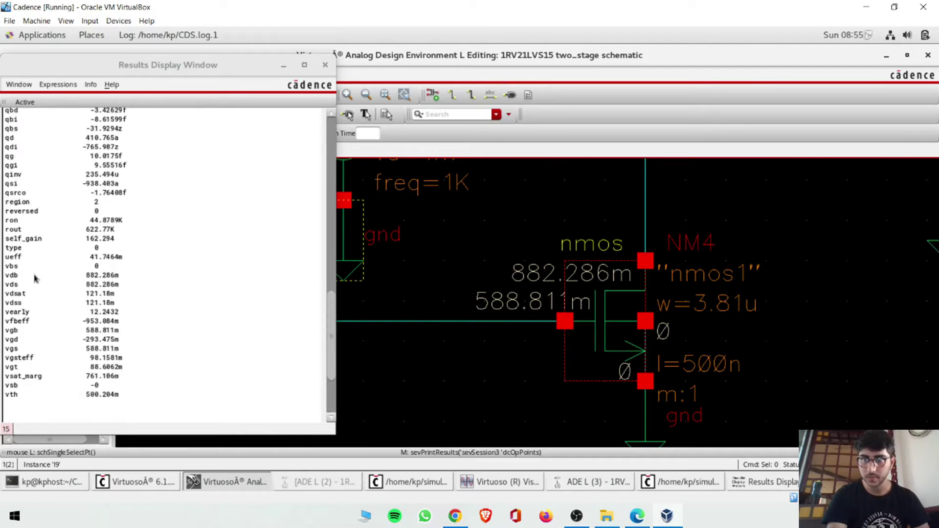
left_click(23, 204)
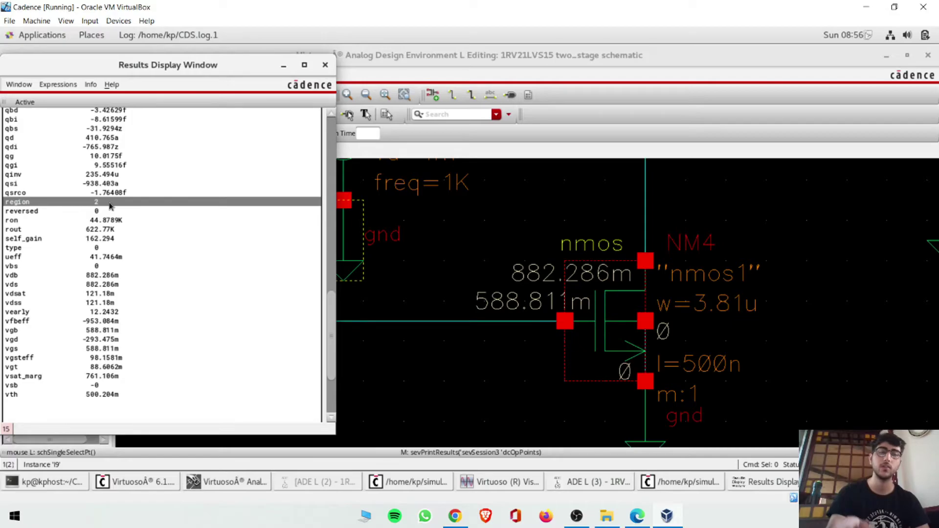
left_click(324, 65)
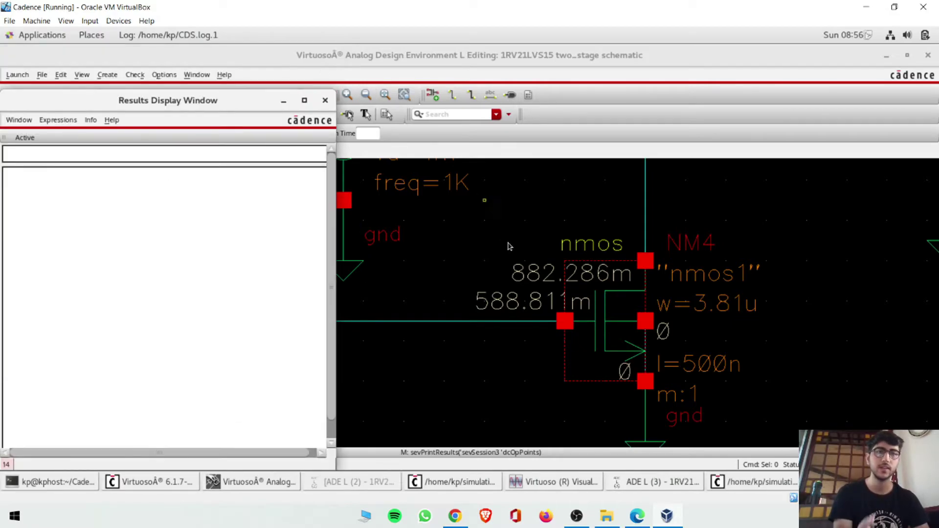
left_click(324, 100)
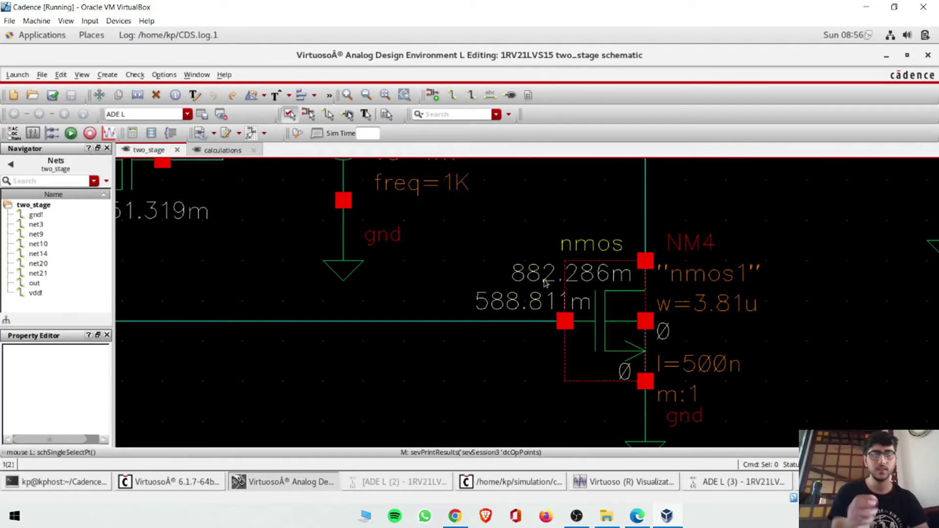
key("f")
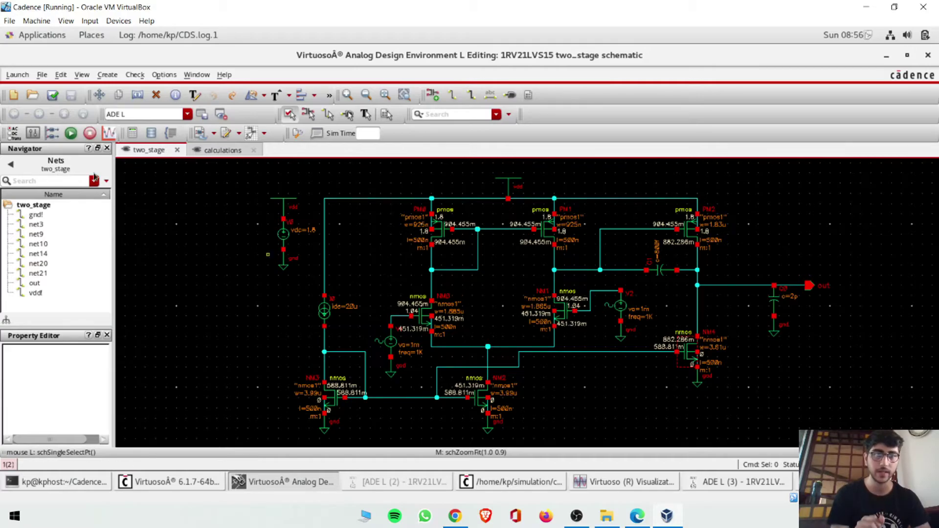
Save the schematic, disable dc, and add an ac analysis sweeping 1 Hz to 10 GHz.
left_click(49, 100)
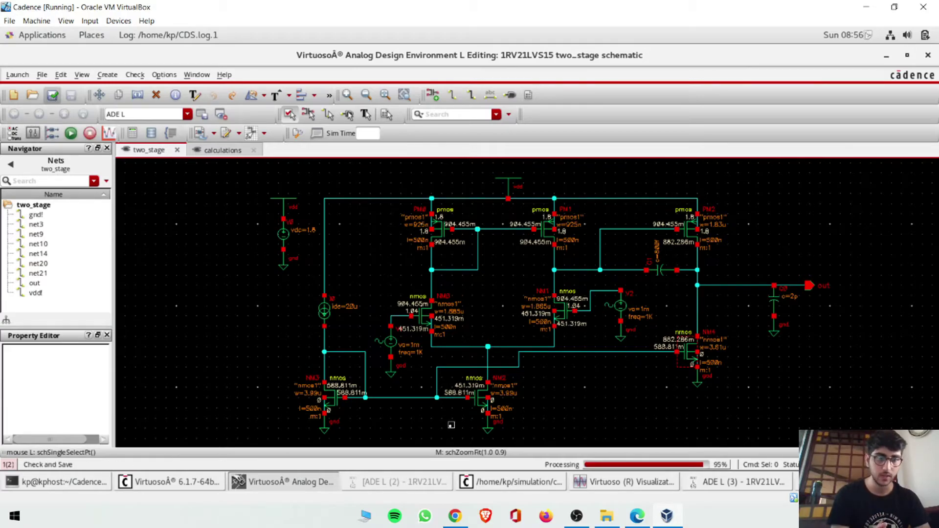
left_click(739, 481)
left_click(209, 248)
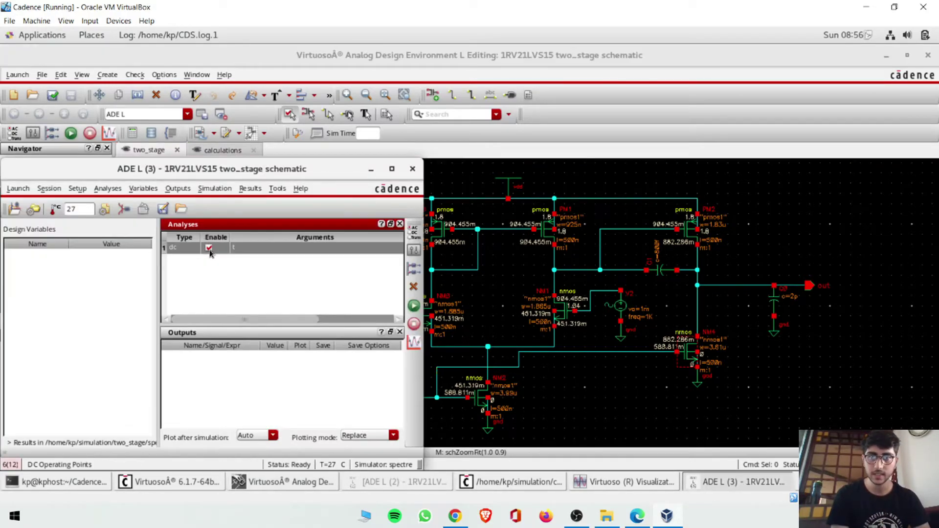
left_click(414, 232)
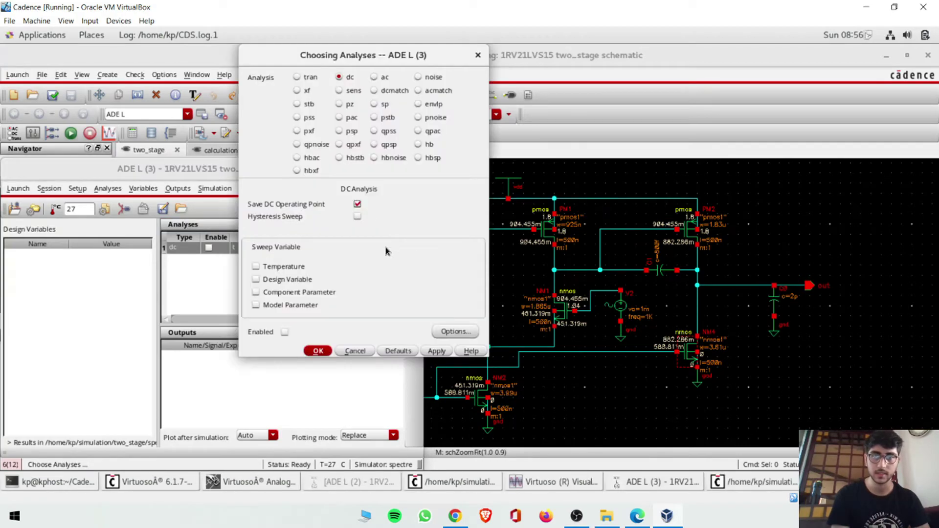
left_click(374, 77)
left_click(351, 297)
type("1")
key("Tab")
type("10G")
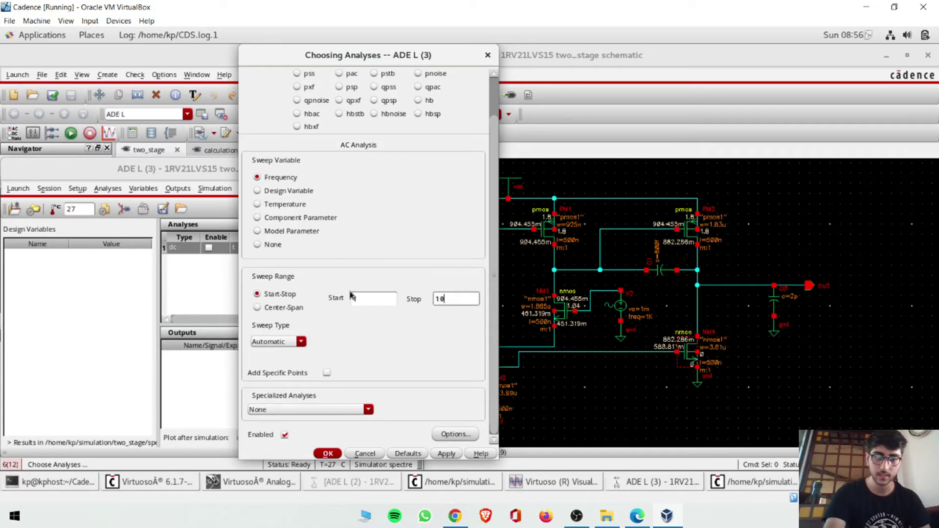
key("Return")
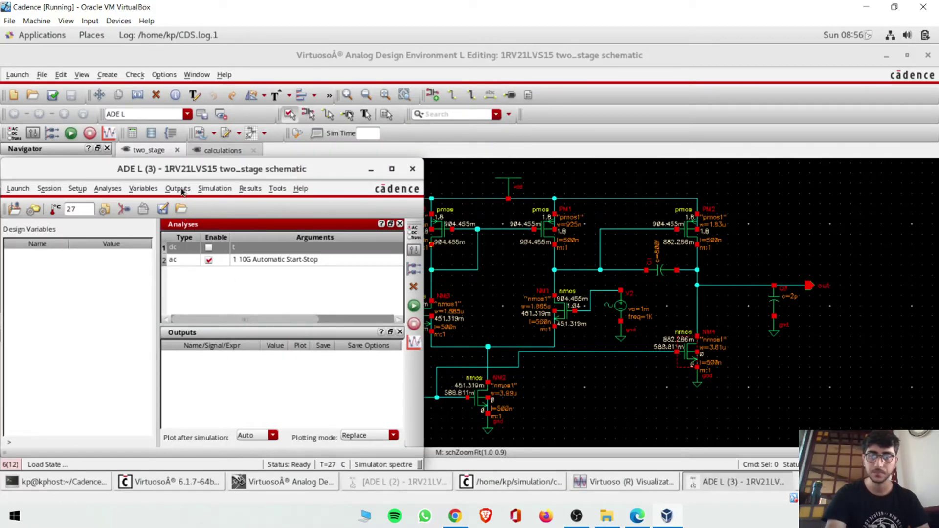
Review the analysis setup and close it without changes.
left_click(413, 232)
left_click(309, 293)
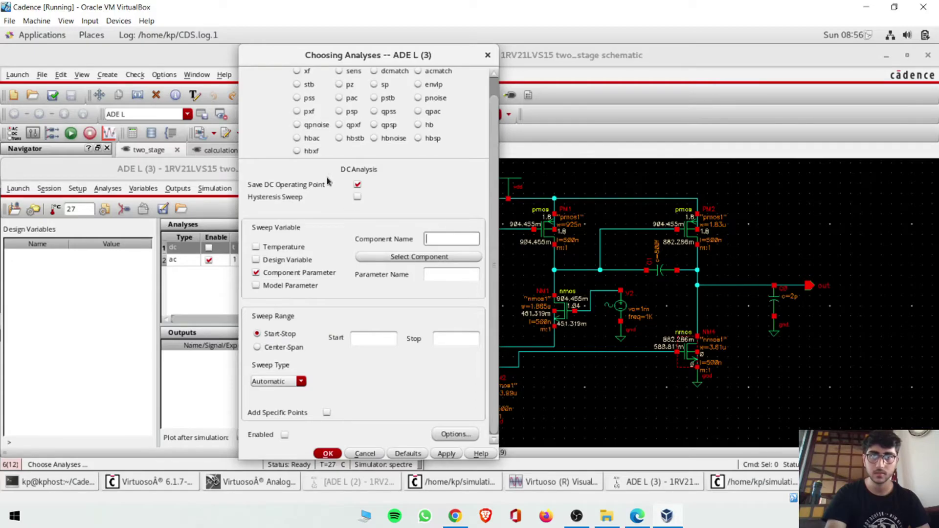
scroll(346, 130, "up", 1)
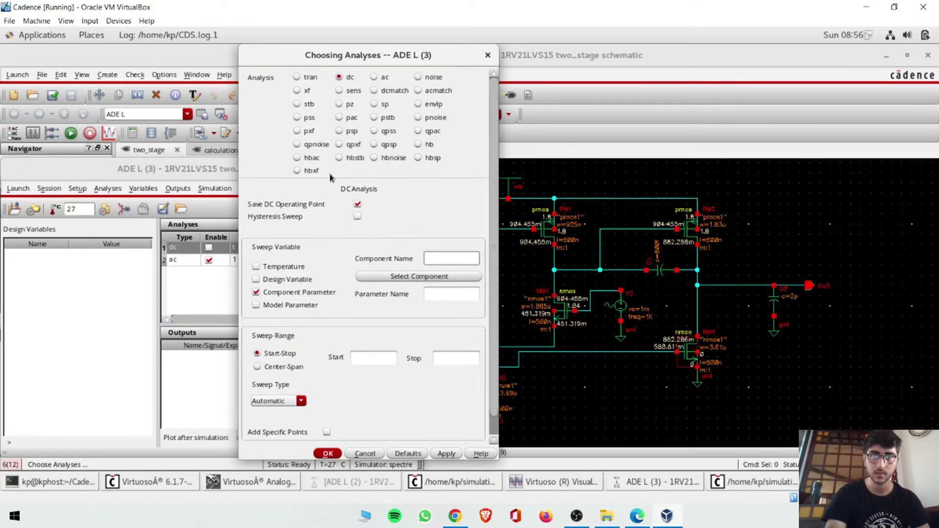
left_click(488, 55)
Add the out net as a plotted output from the schematic and run the AC simulation.
left_click(178, 188)
mouse_move(231, 287)
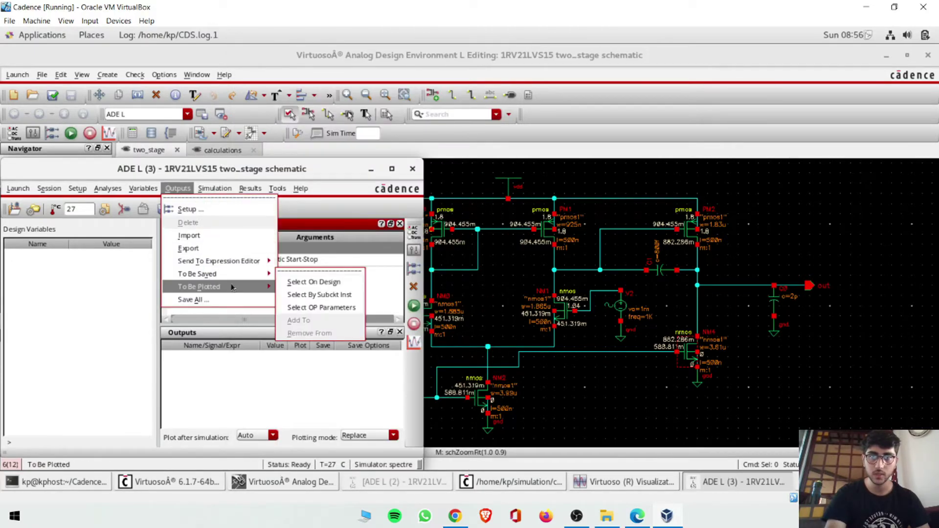
left_click(303, 282)
left_click(742, 288)
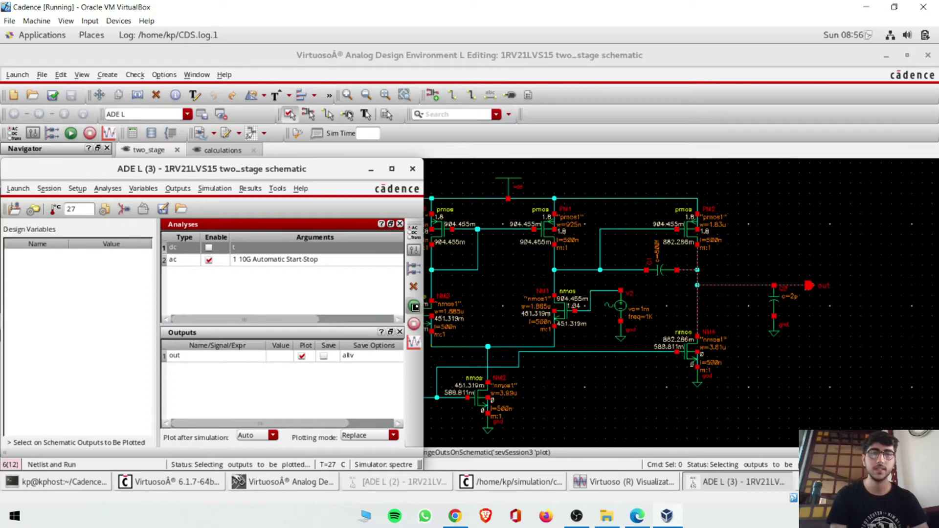
left_click(414, 307)
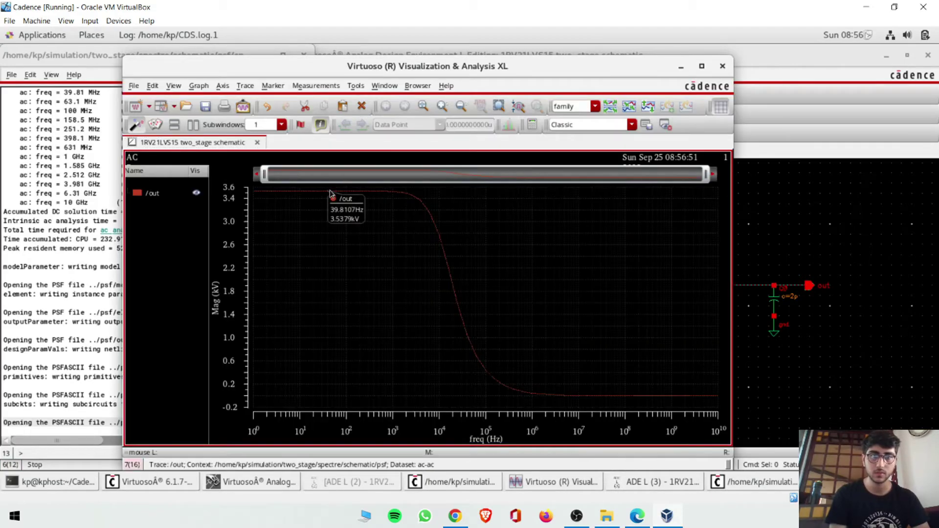
Switch the /out trace to dB20 magnitude.
left_click(328, 191)
right_click(331, 191)
mouse_move(391, 352)
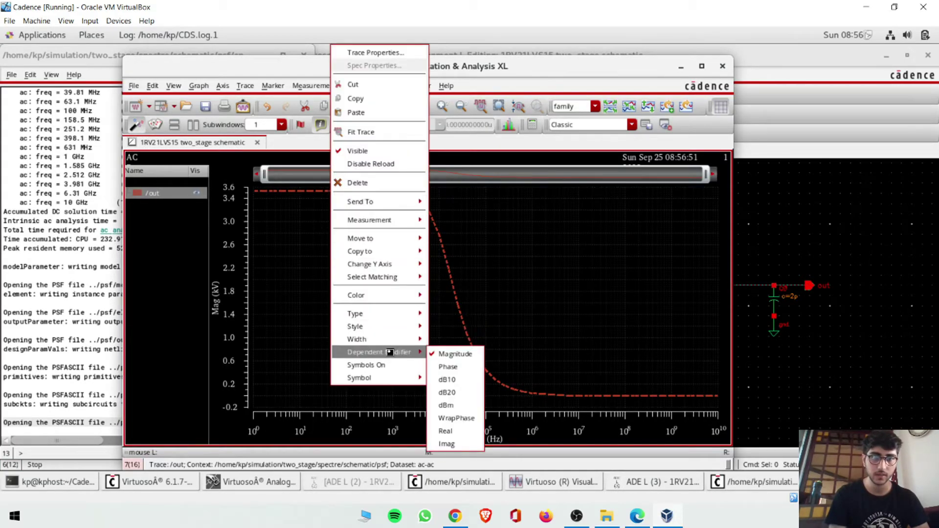
left_click(453, 396)
Maximize the waveform window and add a horizontal marker at 26.0, crossing at 2.19896MHz.
mouse_move(373, 208)
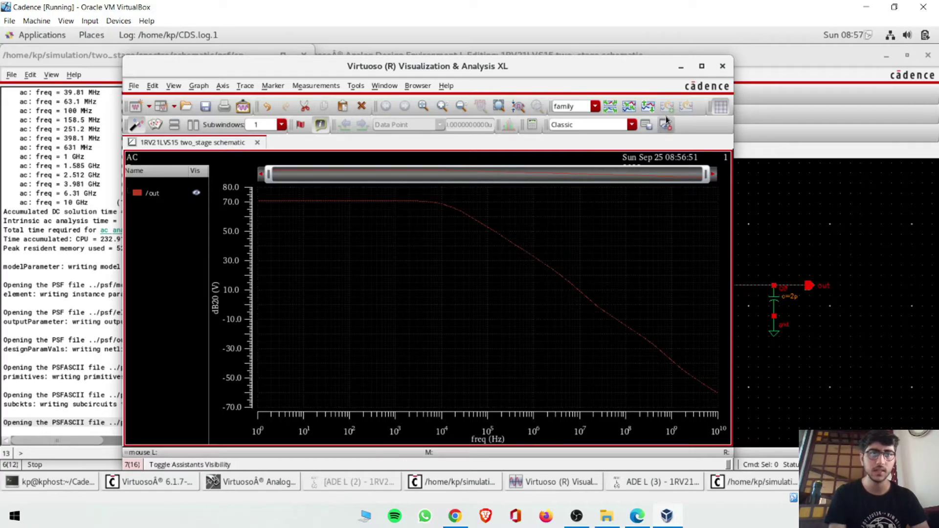
left_click(701, 66)
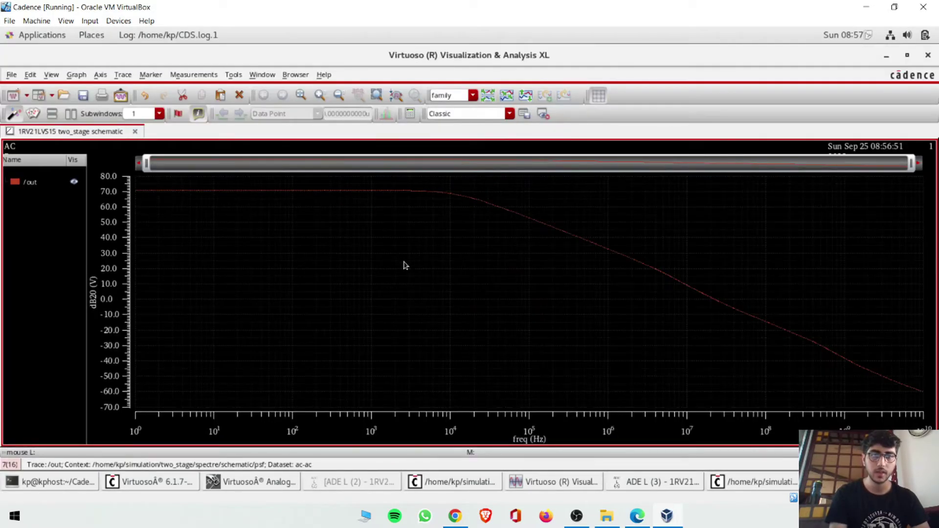
key("h")
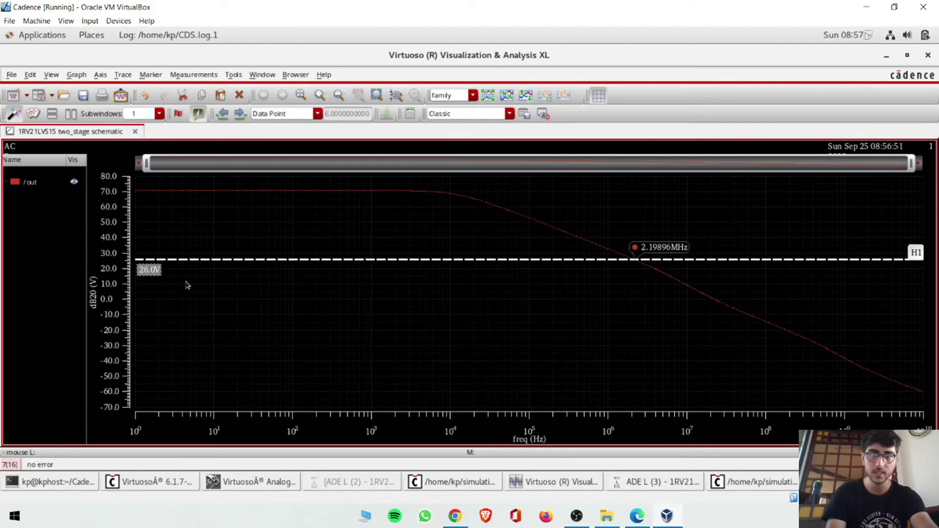
left_click(638, 516)
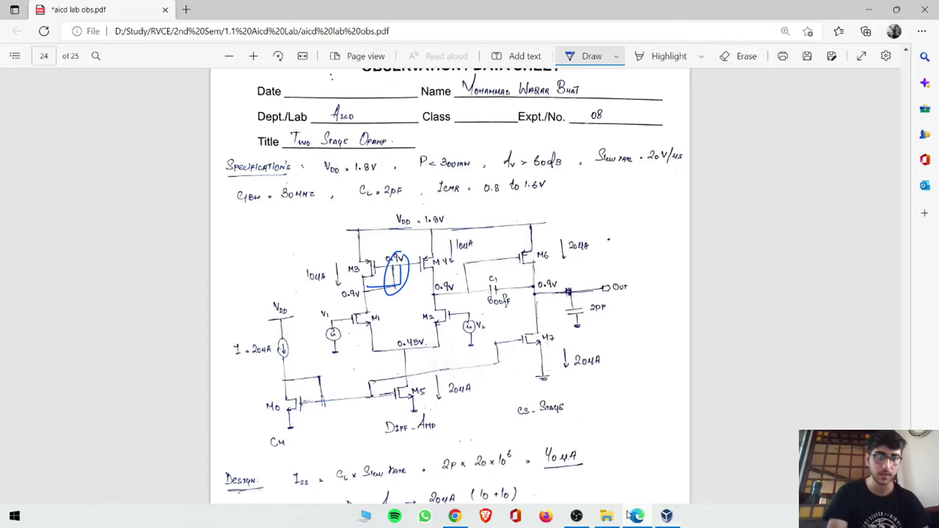
Circle the 70.9 dB gain on page 25 of the lab notes with the Draw pen.
scroll(489, 291, "down", 10)
scroll(490, 289, "down", 6)
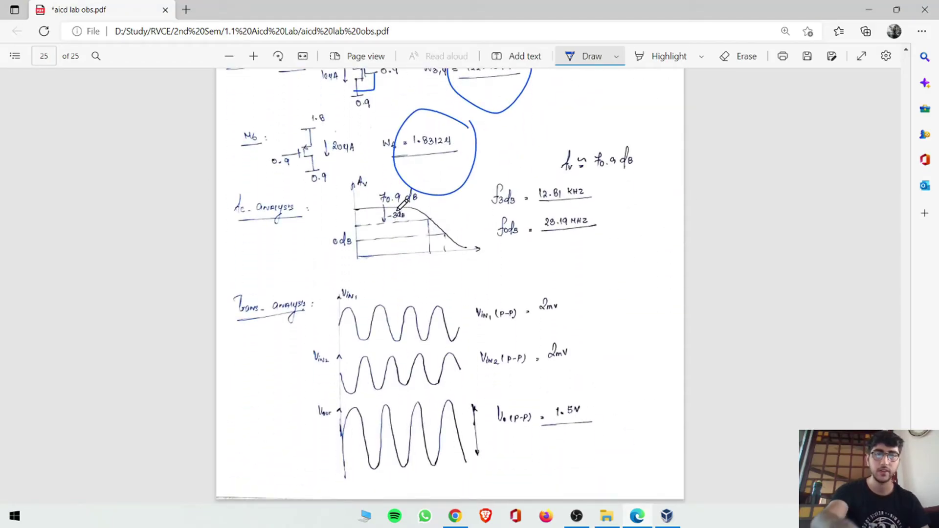
mouse_move(421, 182)
left_mouse_down()
mouse_move(382, 175)
mouse_move(383, 215)
mouse_move(443, 187)
mouse_move(395, 174)
left_mouse_up()
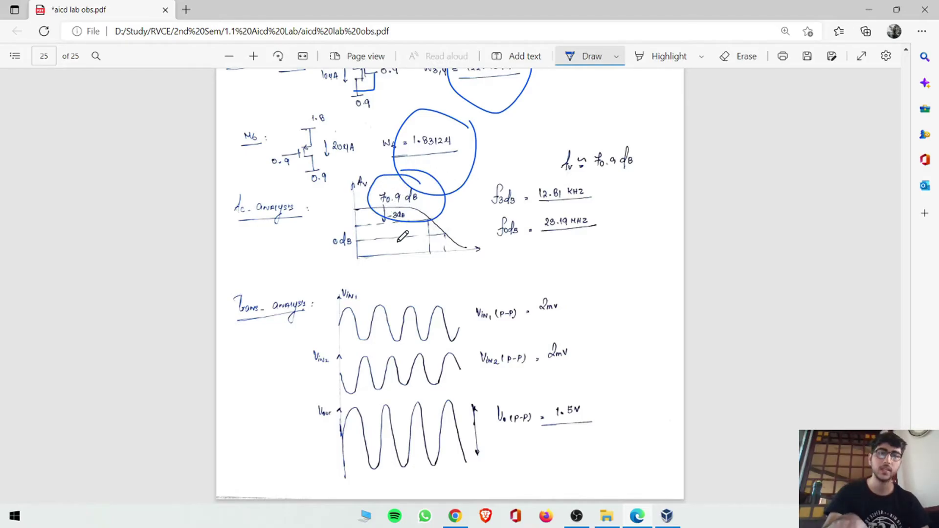
key("alt+Tab")
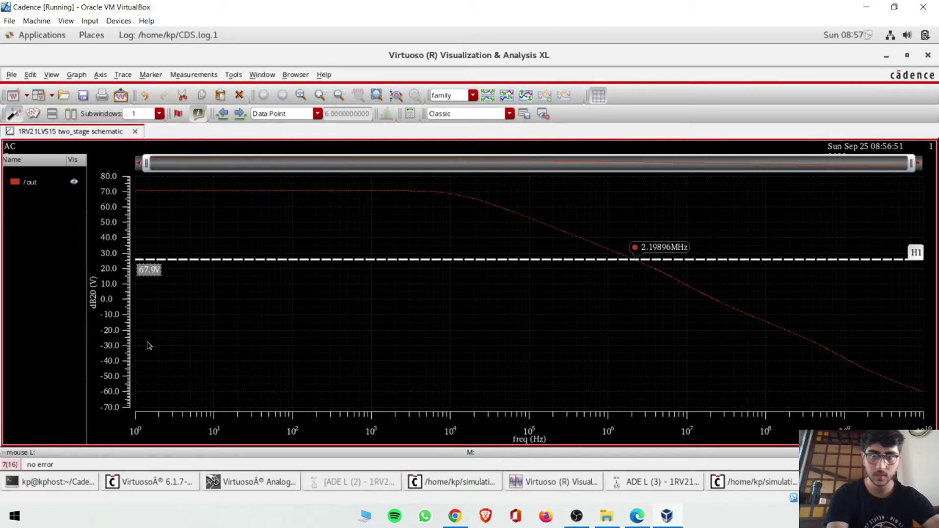
Set marker H1 to 67.9 for the 12.8183 kHz 3 dB point and circle 12.81 kHz in the notes.
key("Return")
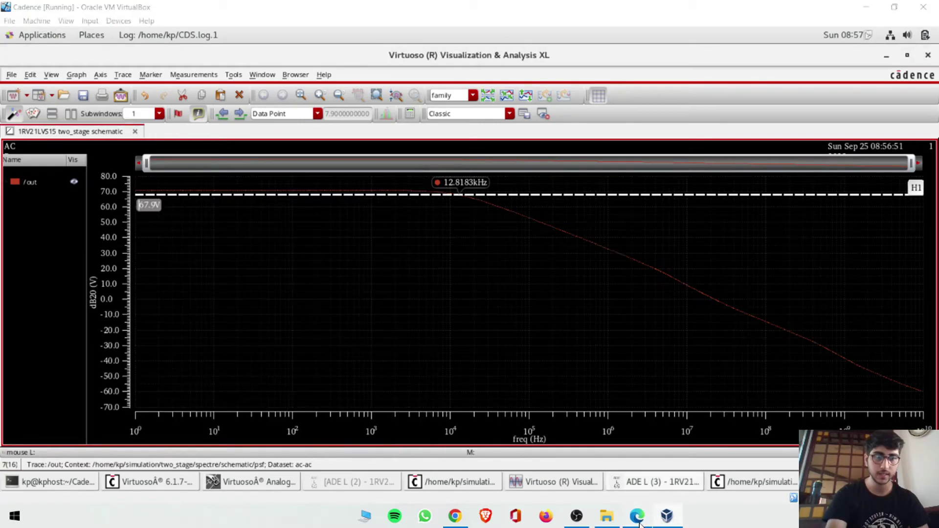
key("alt+Tab")
mouse_move(598, 182)
left_mouse_down()
mouse_move(583, 213)
mouse_move(599, 192)
left_mouse_up()
left_click(667, 516)
Add marker H2 at 0 dB for the 23.1997 MHz unity-gain crossing and circle 28.19 MHz in the notes.
left_click(379, 263)
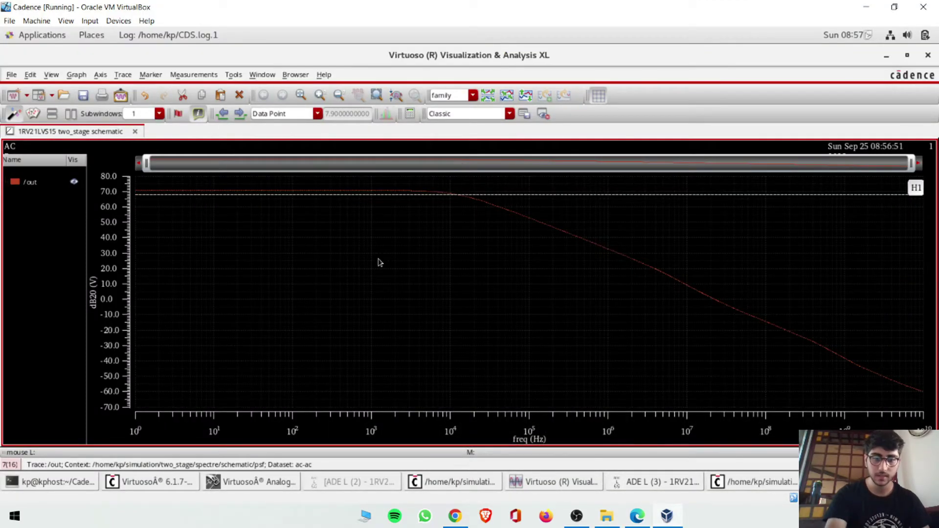
key("h")
key("BackSpace")
key("BackSpace")
key("BackSpace")
key("BackSpace")
key("BackSpace")
key("BackSpace")
key("BackSpace")
type("0")
key("Return")
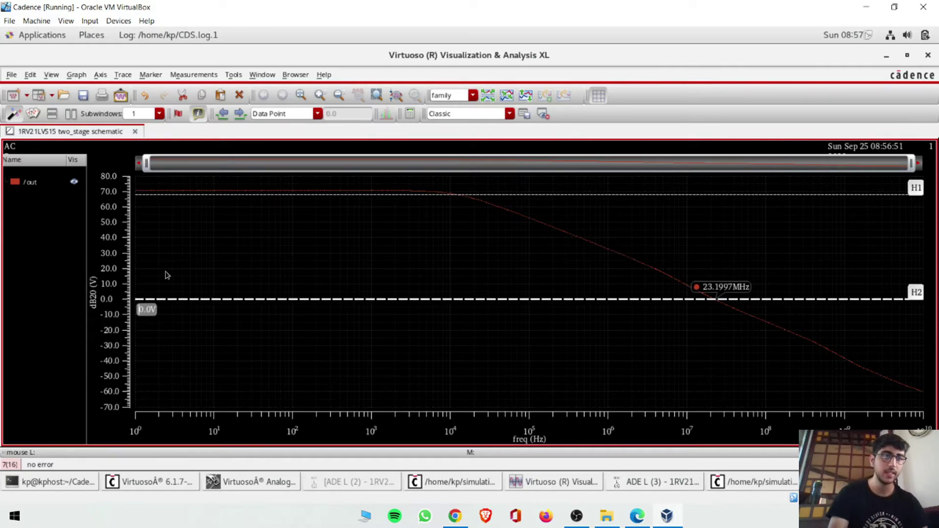
left_click(636, 516)
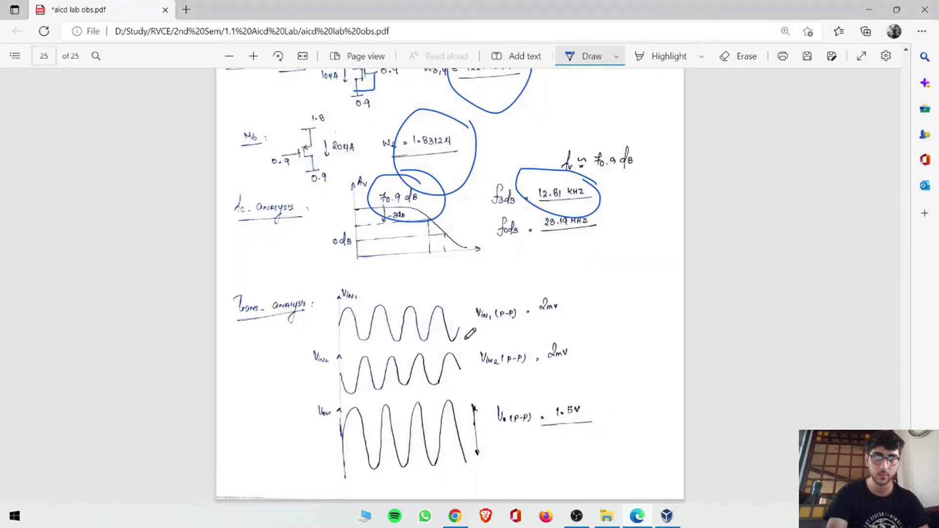
mouse_move(657, 216)
left_mouse_down()
mouse_move(518, 229)
mouse_move(622, 244)
left_mouse_up()
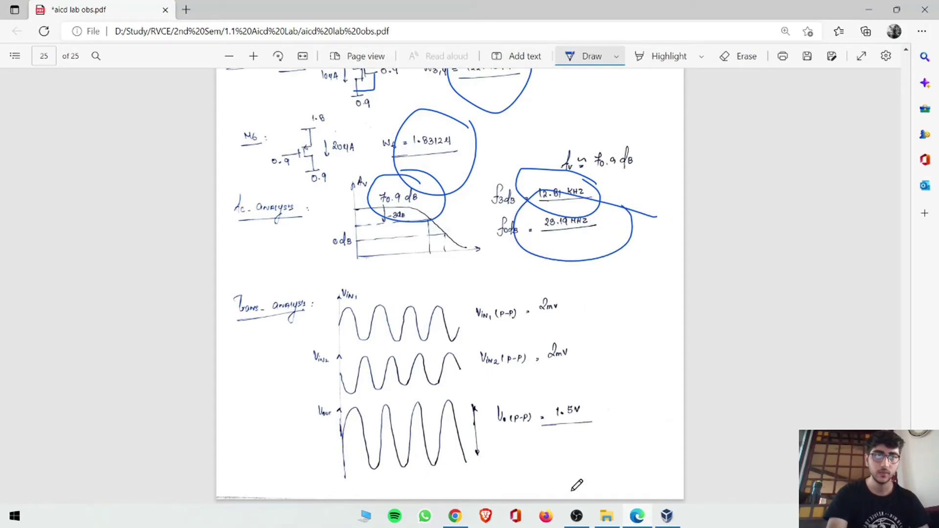
left_click(667, 516)
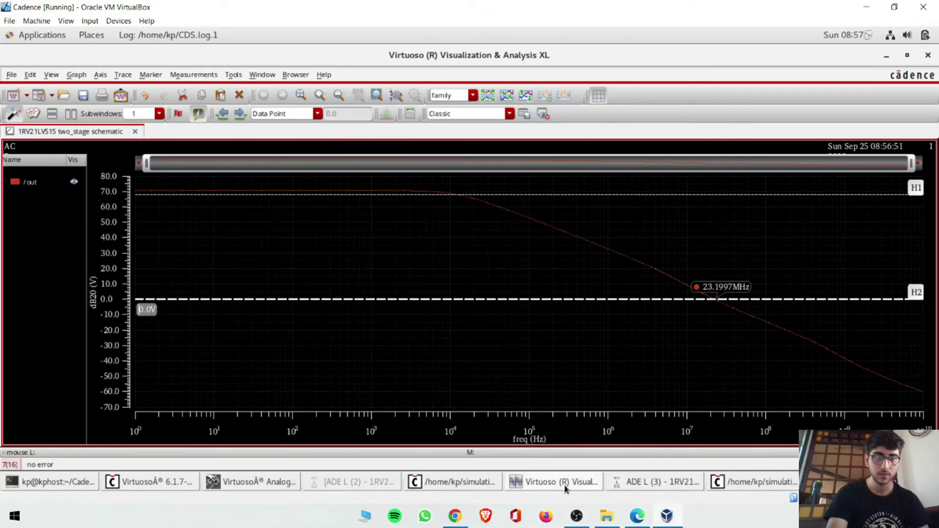
left_click(626, 484)
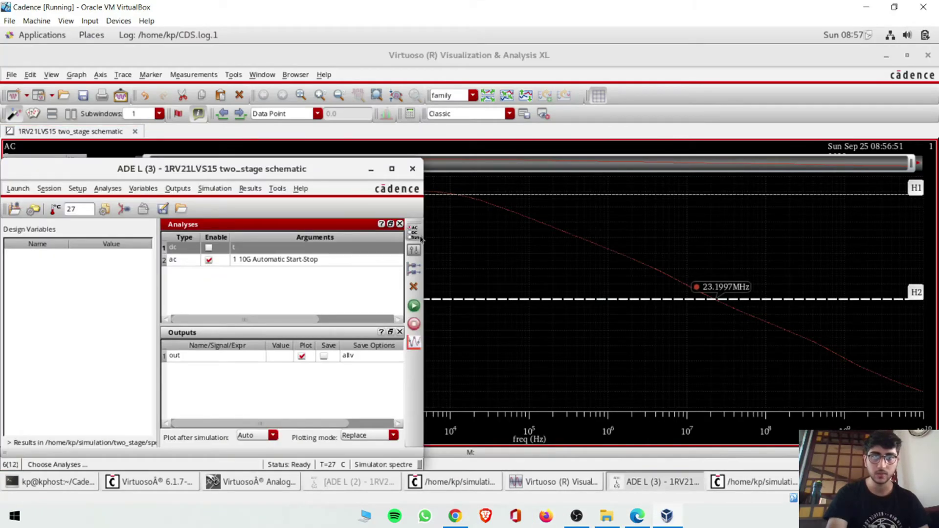
Add a transient analysis with a 10m stop time.
left_click(414, 234)
left_click(299, 77)
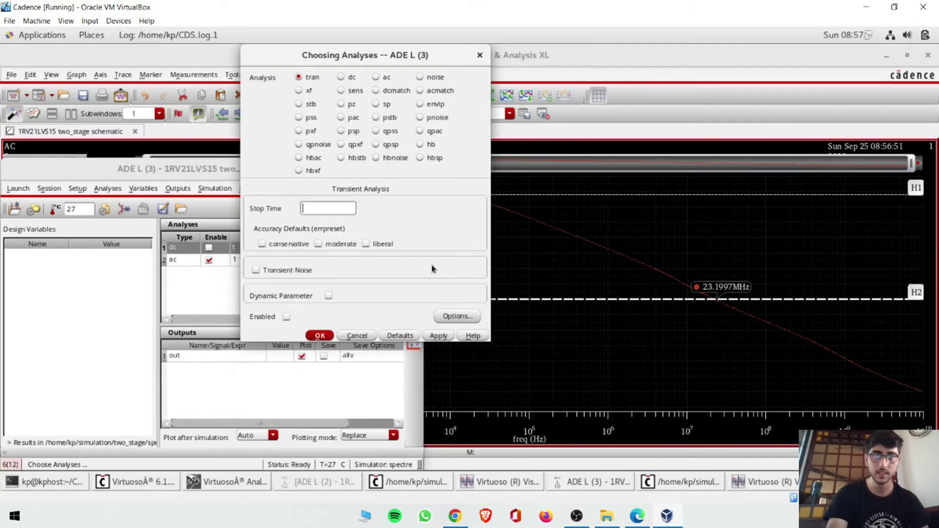
type("10m")
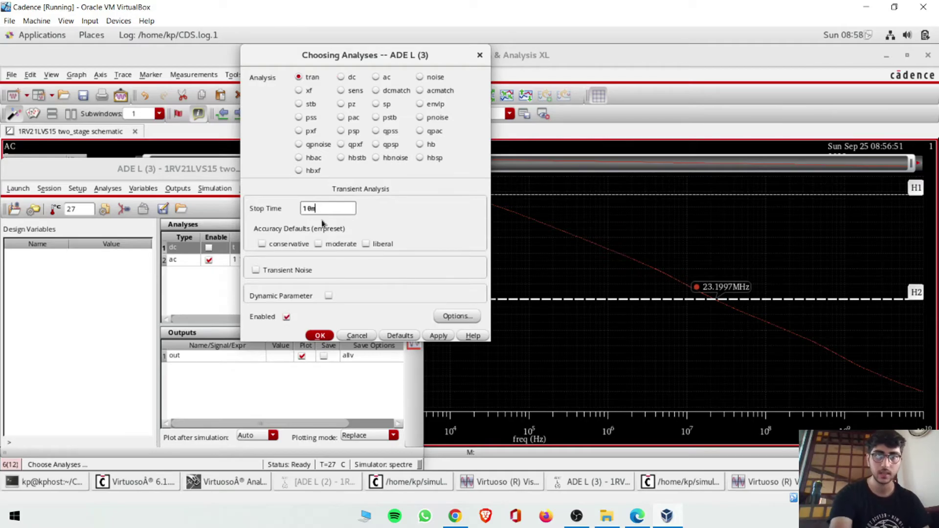
key("Return")
left_click(371, 169)
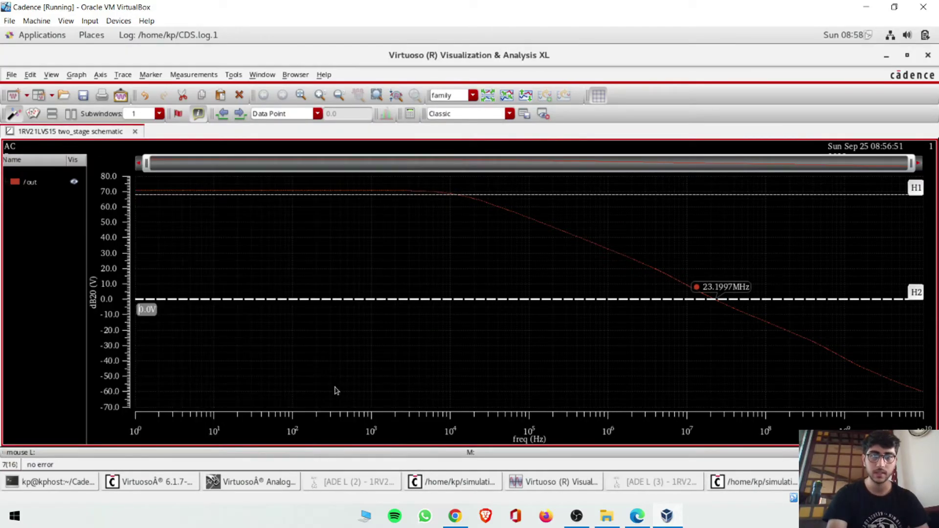
Open source V1's properties (1.04 V DC, 1 V AC, 1m amplitude) and compare with the lab notes.
left_click(277, 482)
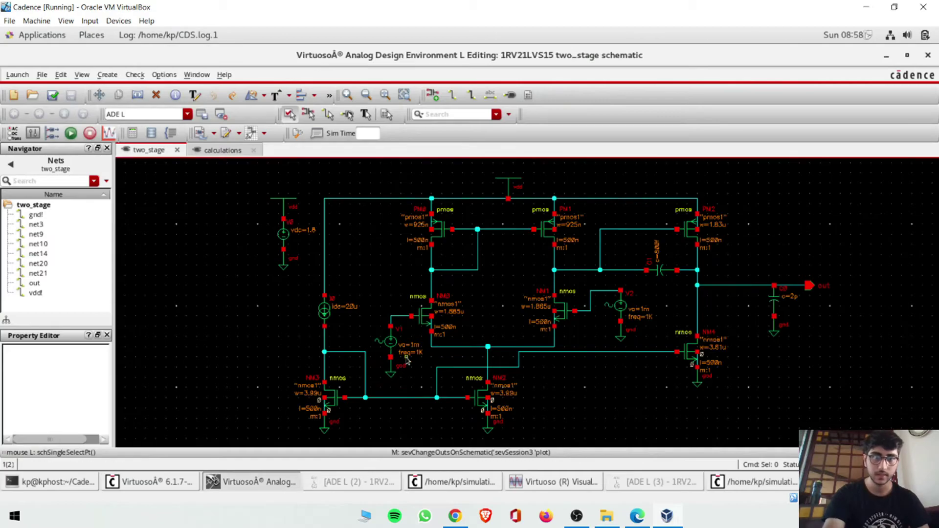
scroll(420, 337, "up", 3, "ctrl")
scroll(420, 338, "down", 3, "ctrl")
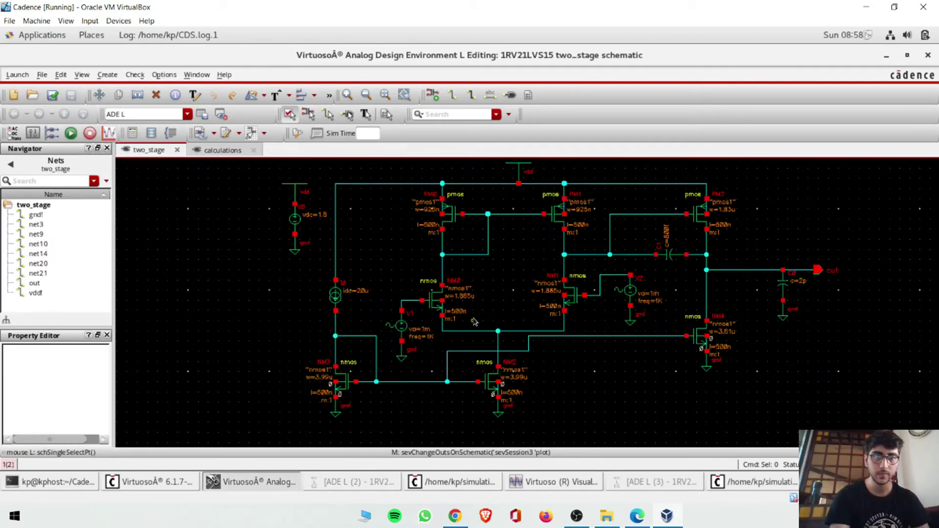
scroll(474, 322, "up", 2, "ctrl")
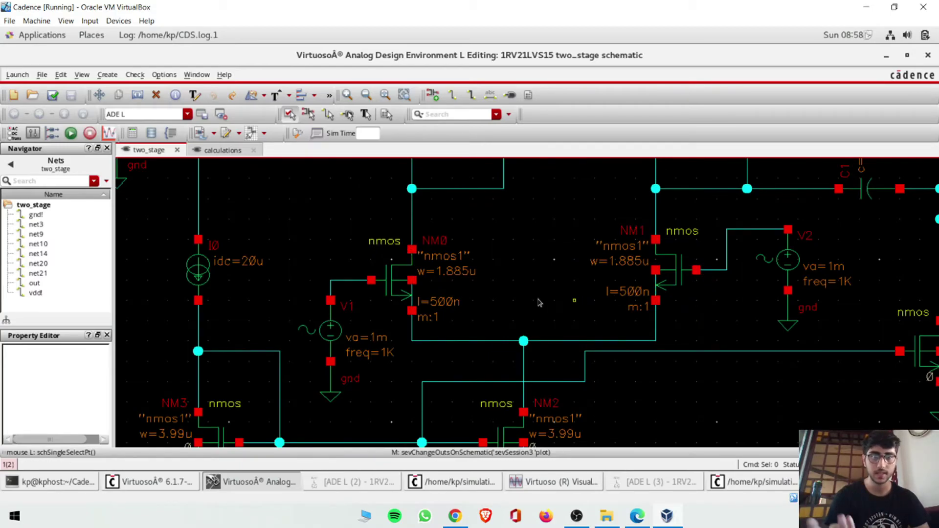
scroll(538, 302, "down", 2, "ctrl")
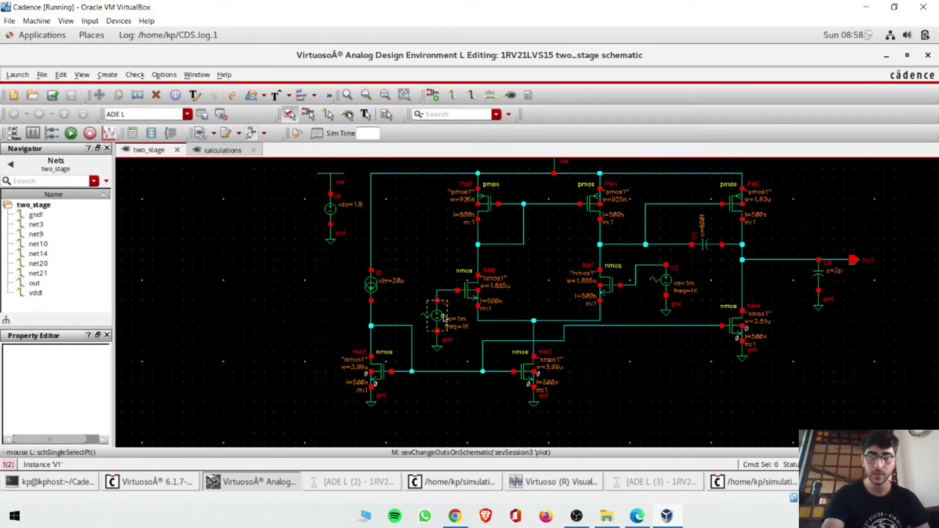
left_click(443, 318)
key("q")
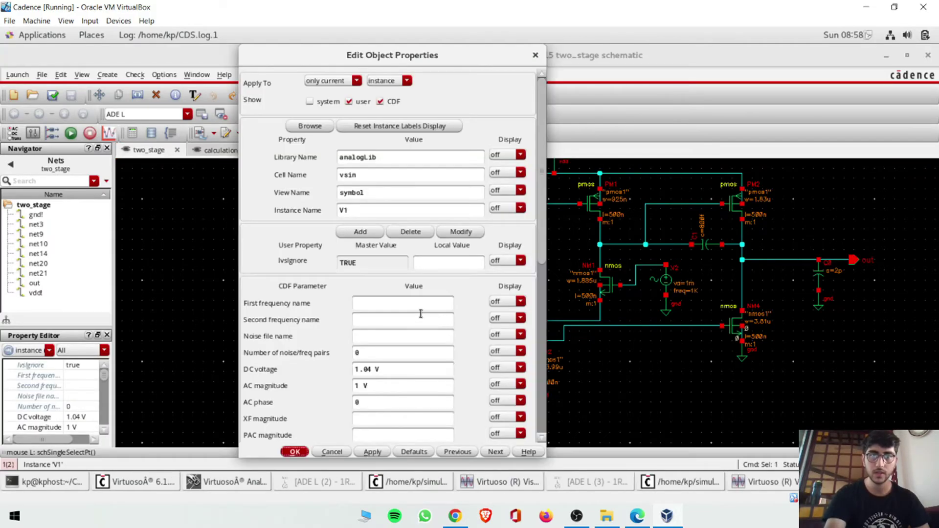
scroll(368, 347, "down", 3)
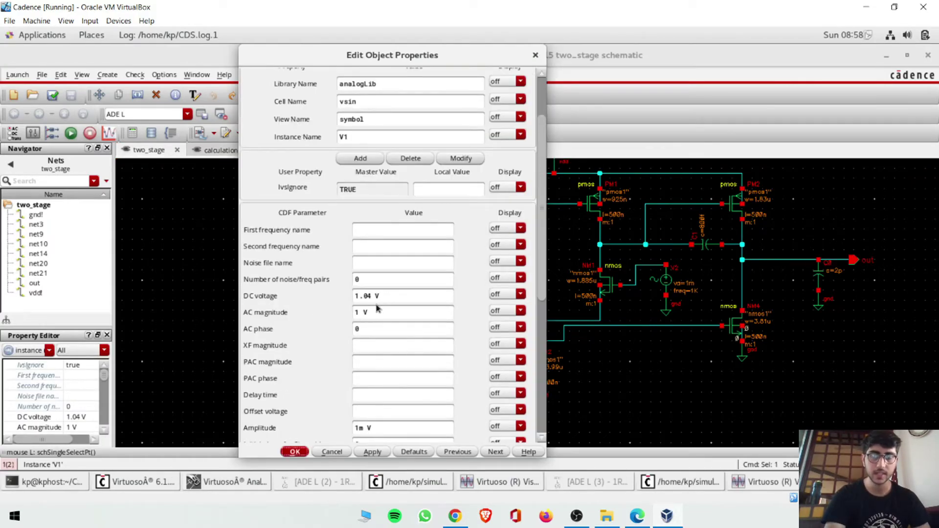
key("alt+Tab")
scroll(372, 255, "down", 10)
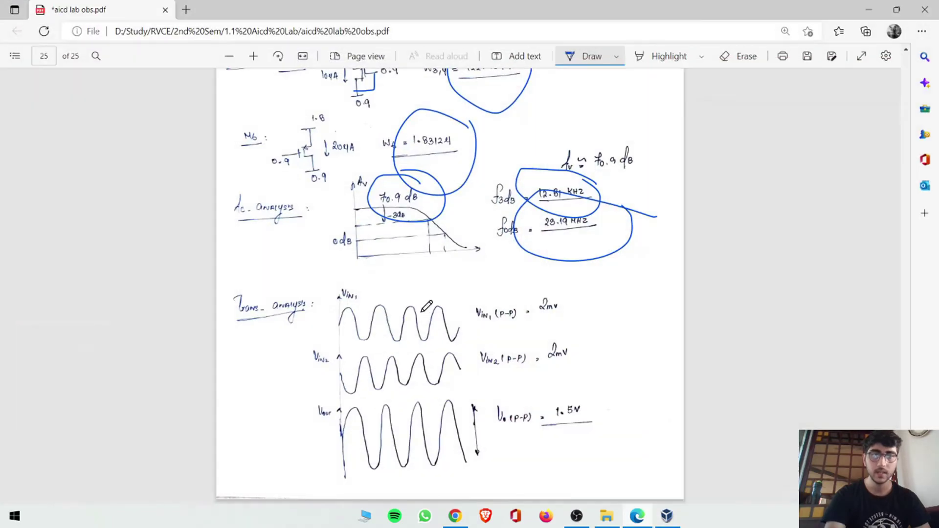
scroll(372, 255, "down", 3)
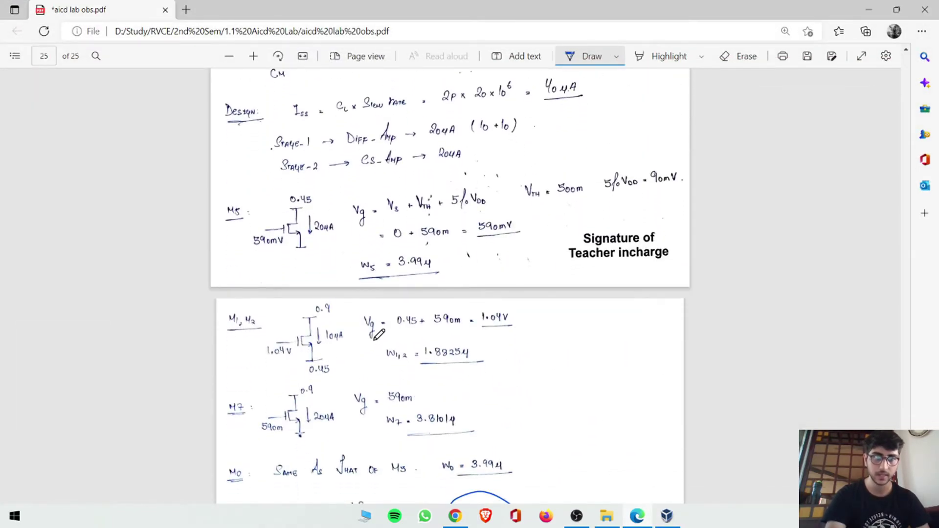
key("alt+Tab")
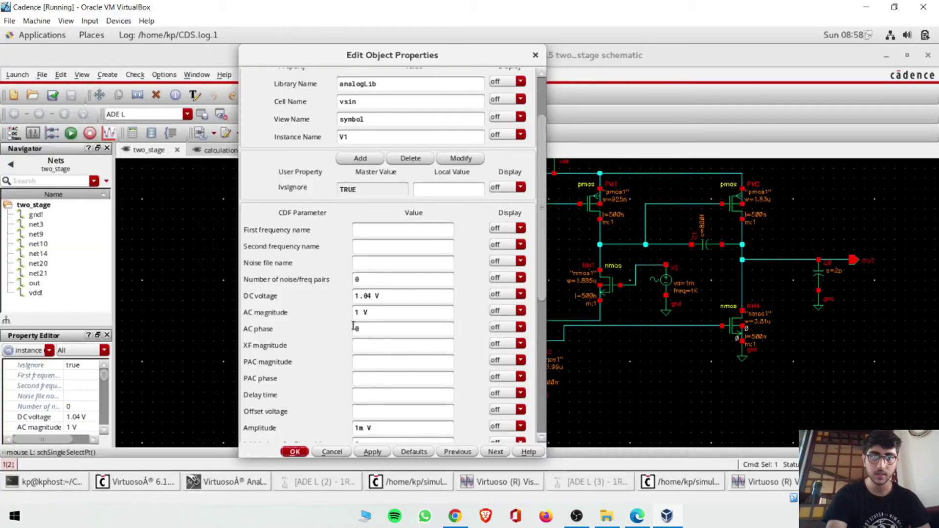
Review the rest of V1's properties and close the dialog.
scroll(352, 313, "down", 1)
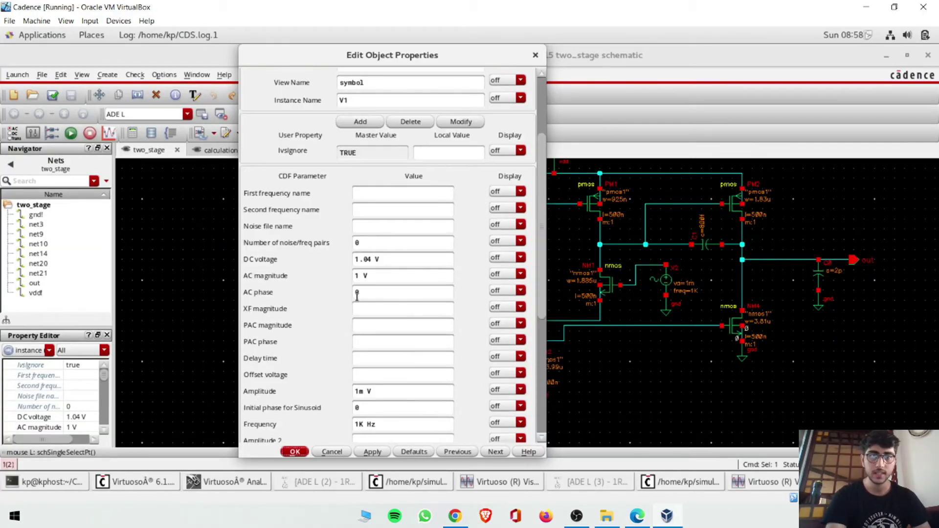
scroll(357, 294, "down", 1)
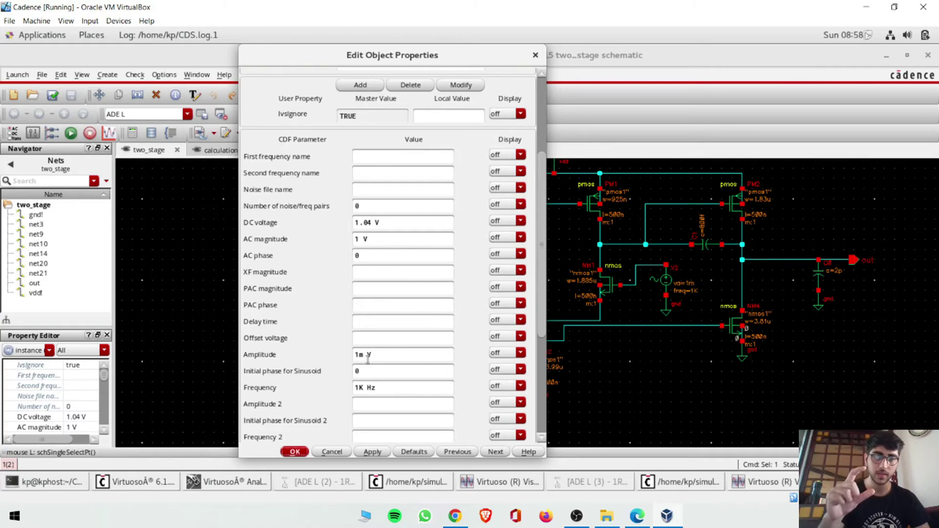
scroll(372, 387, "down", 1)
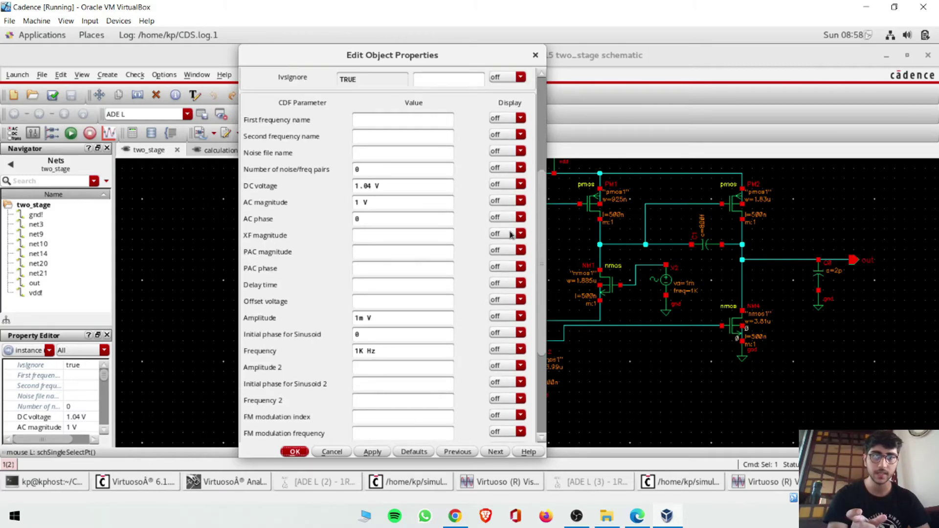
left_click(536, 54)
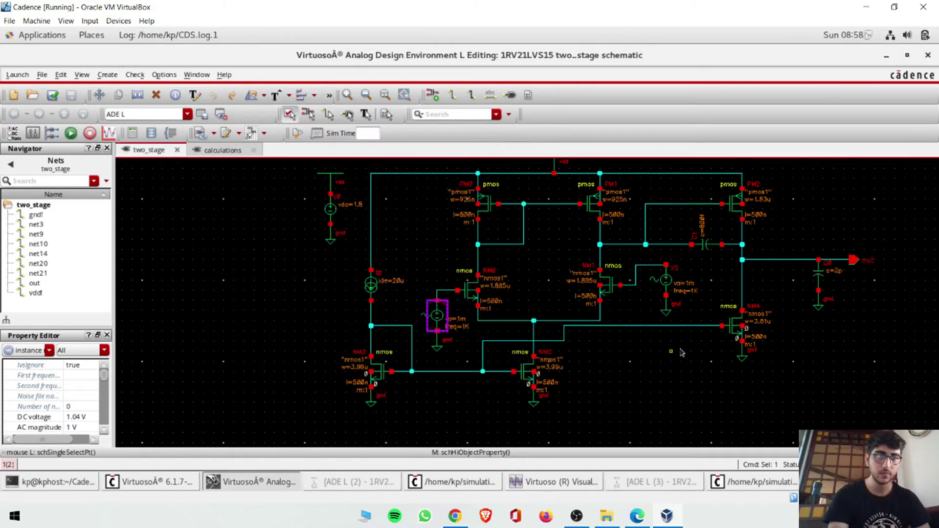
Inspect V2's settings (1.04 V DC, 1 mV, 1K Hz, 180 phase) and cancel without changes.
left_click(666, 282)
key("q")
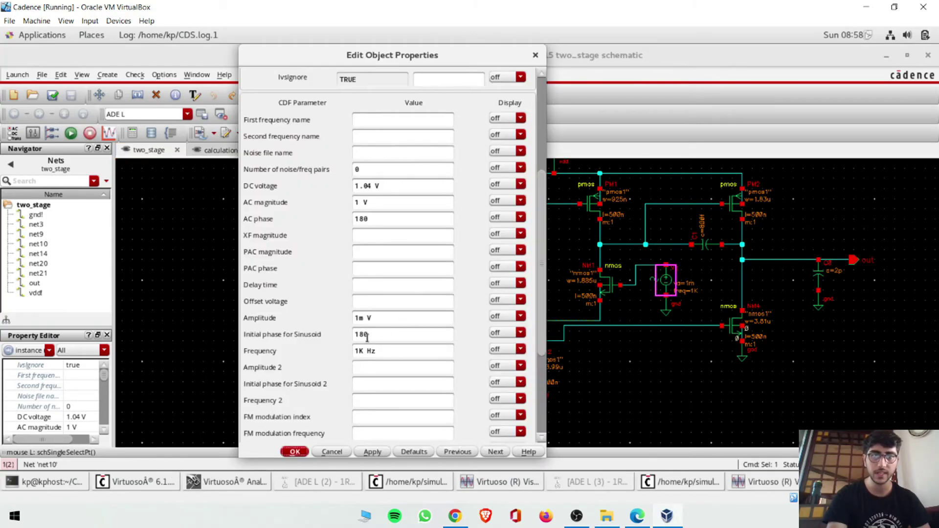
left_click_drag(369, 220, 320, 228)
left_click_drag(376, 337, 329, 337)
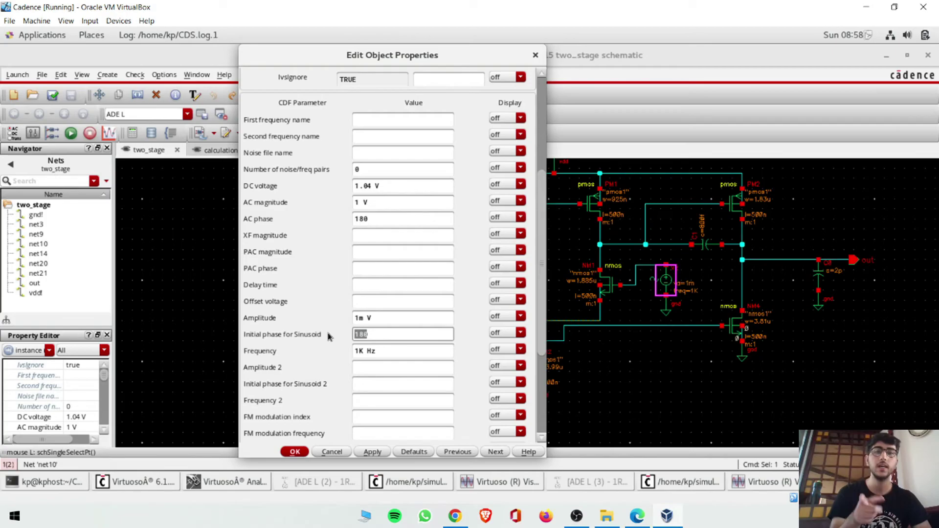
left_click(401, 220)
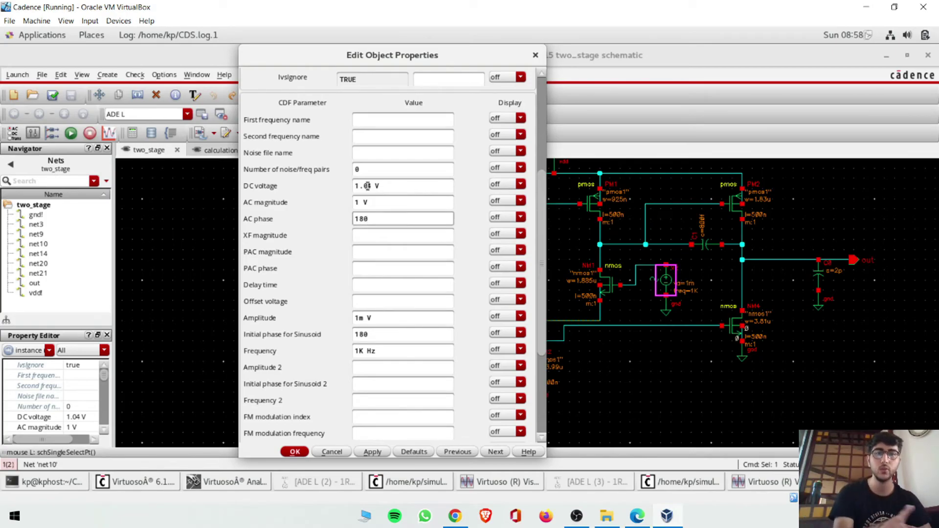
left_click(384, 187)
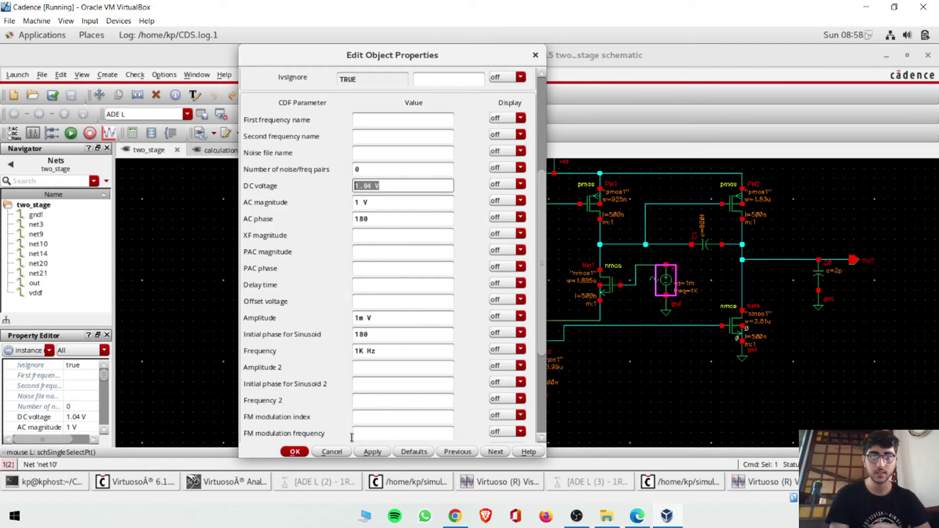
left_click(334, 453)
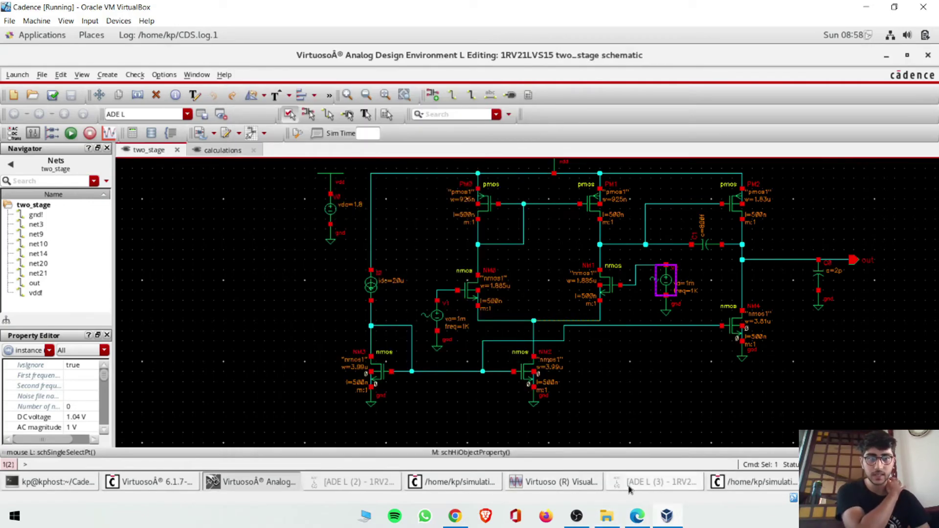
left_click(650, 484)
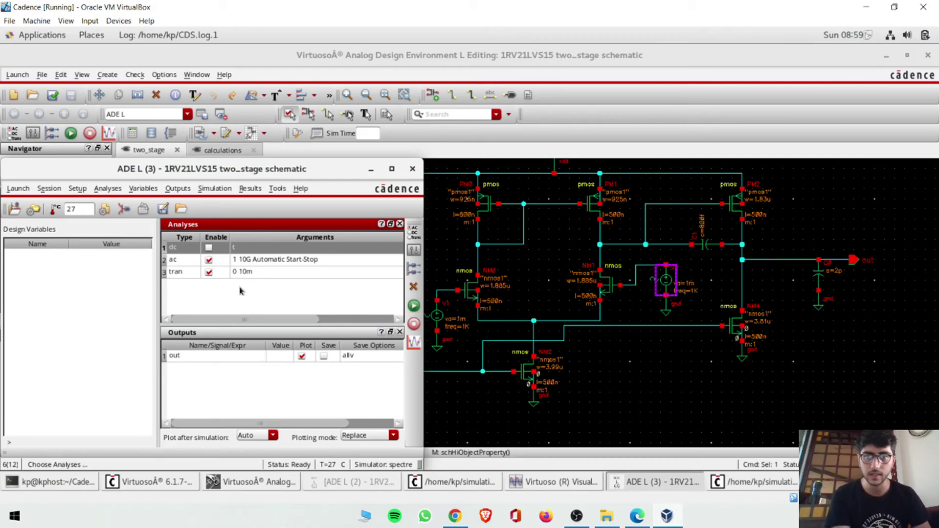
Add net21 and net20 as plotted outputs by selecting them on the schematic.
left_click(178, 188)
mouse_move(211, 284)
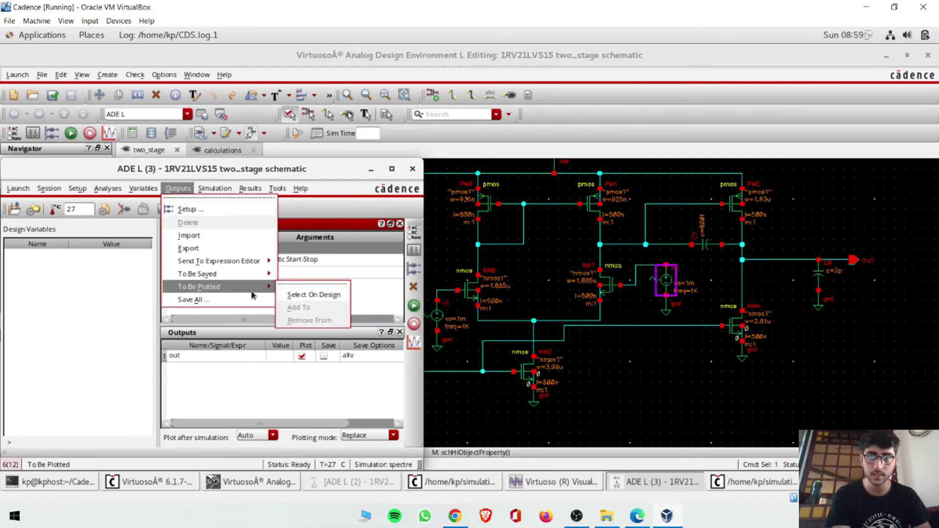
left_click(311, 294)
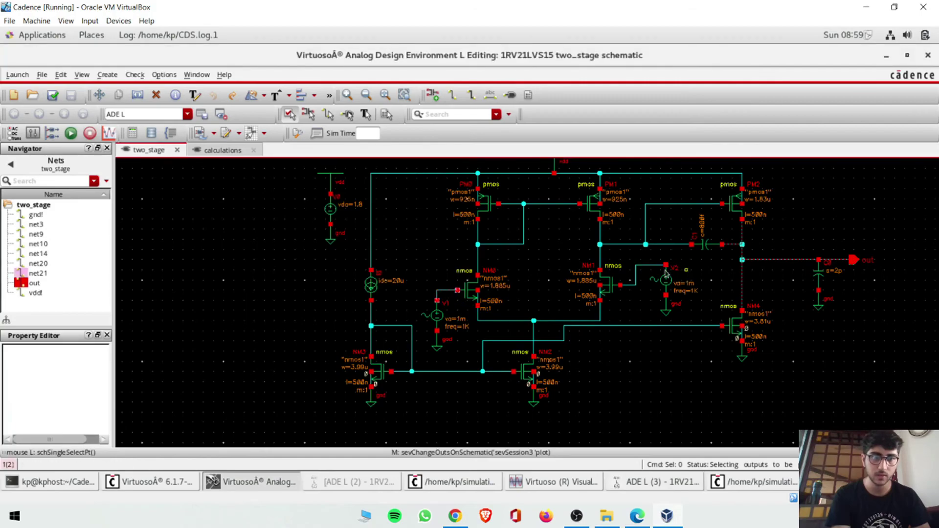
left_click(646, 266)
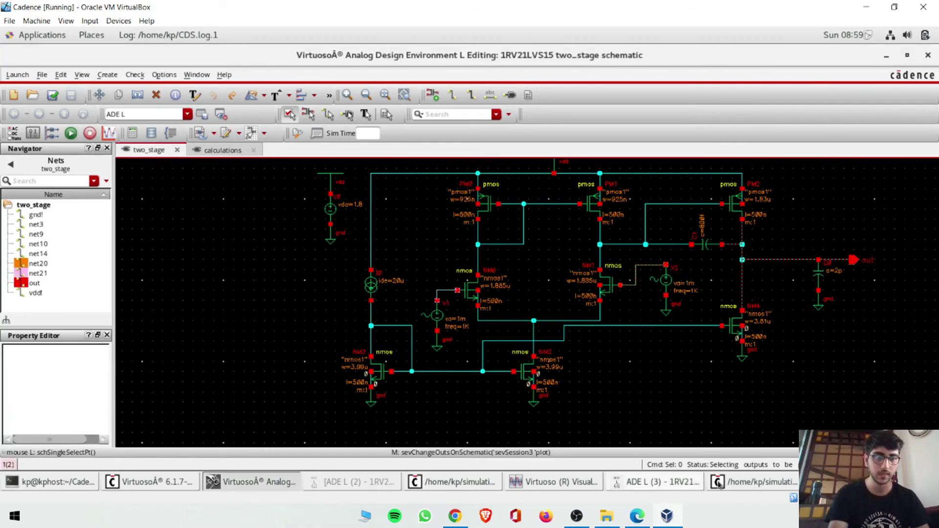
Disable the ac analysis and run the transient-only simulation.
left_click(695, 484)
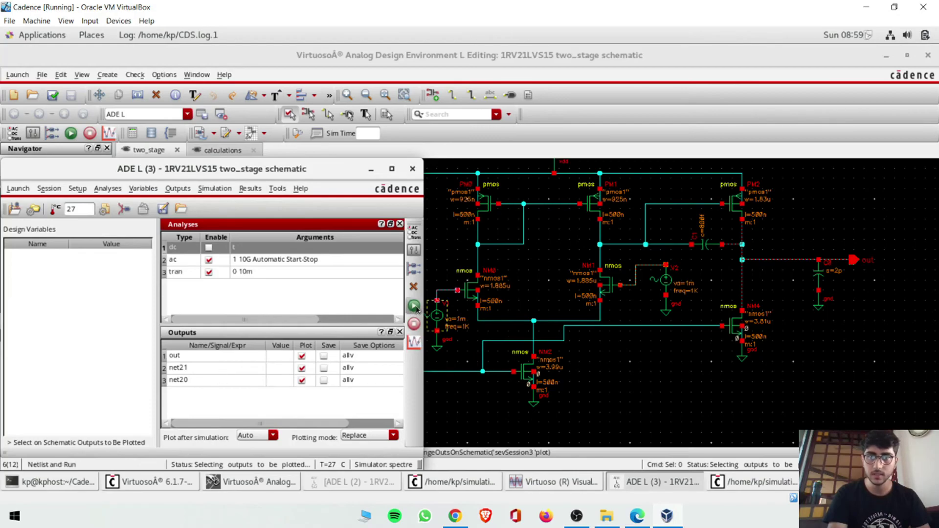
left_click(208, 260)
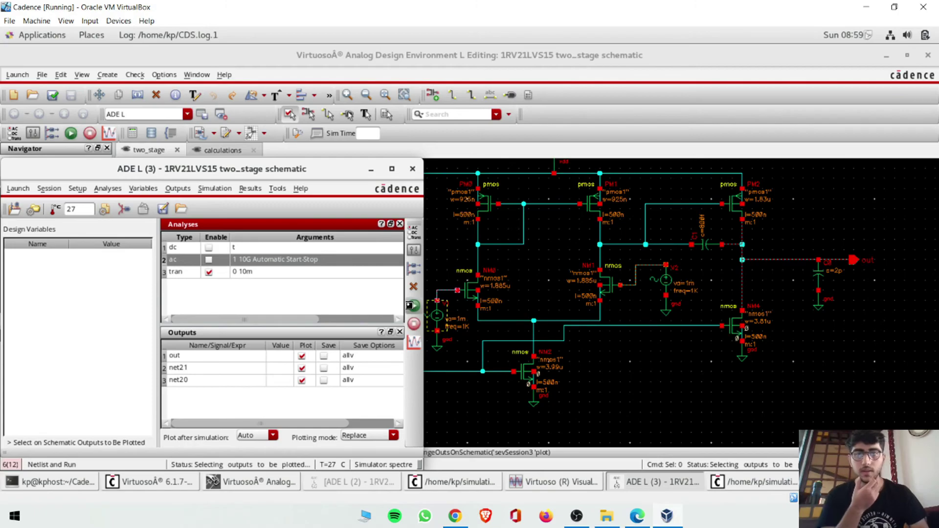
left_click(411, 306)
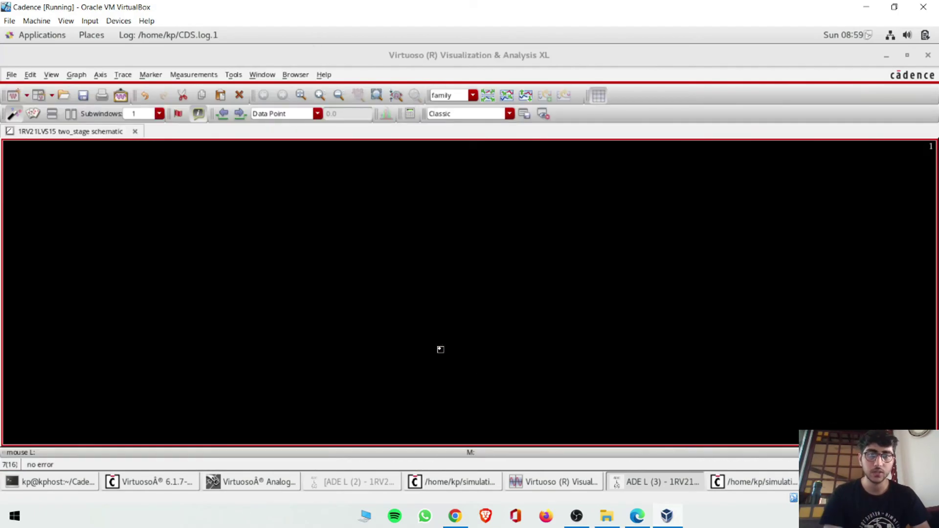
Move the /net21 trace into the top strip and select the /out trace.
left_click(487, 95)
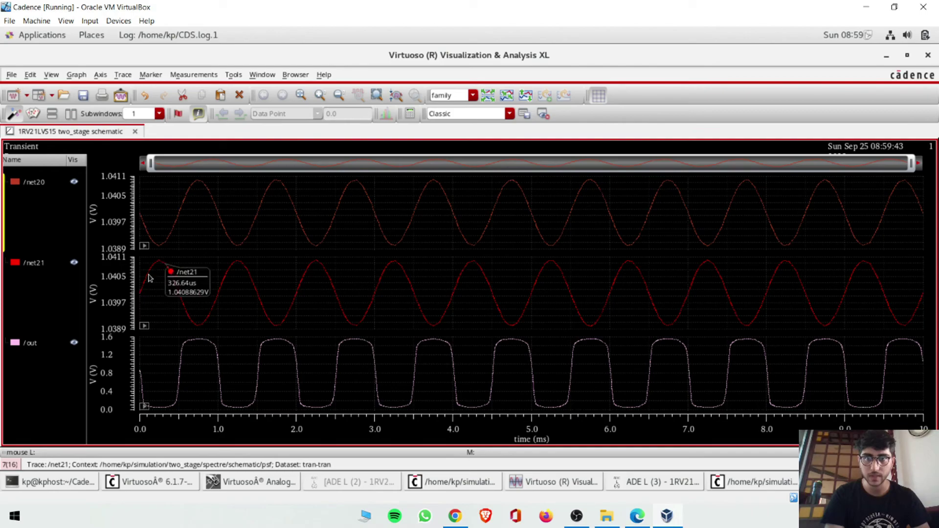
left_click(39, 268)
mouse_move(38, 234)
left_mouse_down()
mouse_move(44, 161)
mouse_move(49, 182)
left_mouse_up()
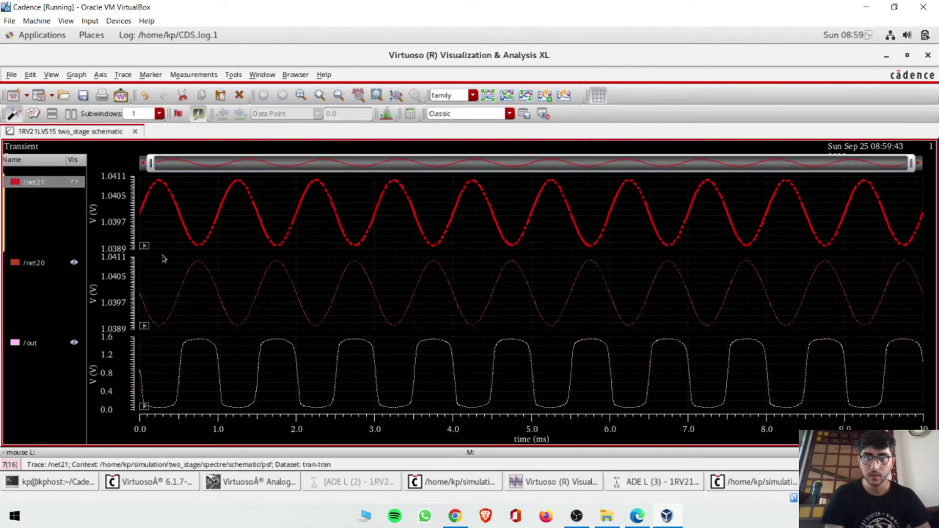
left_click(171, 224)
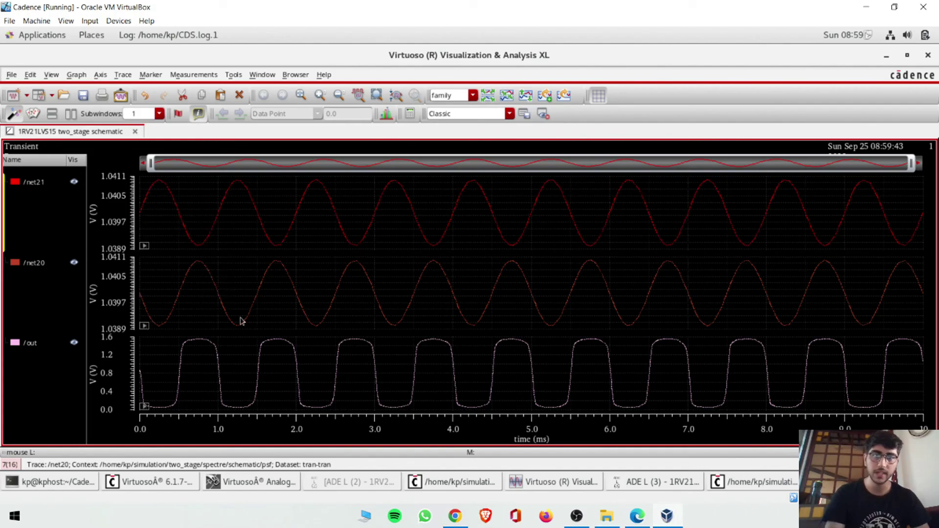
mouse_move(268, 234)
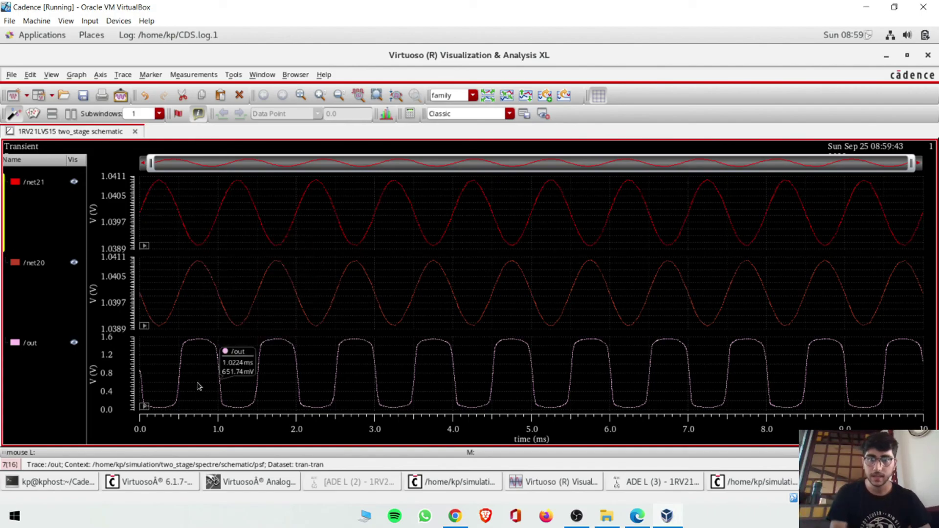
left_click(205, 349)
left_click(410, 113)
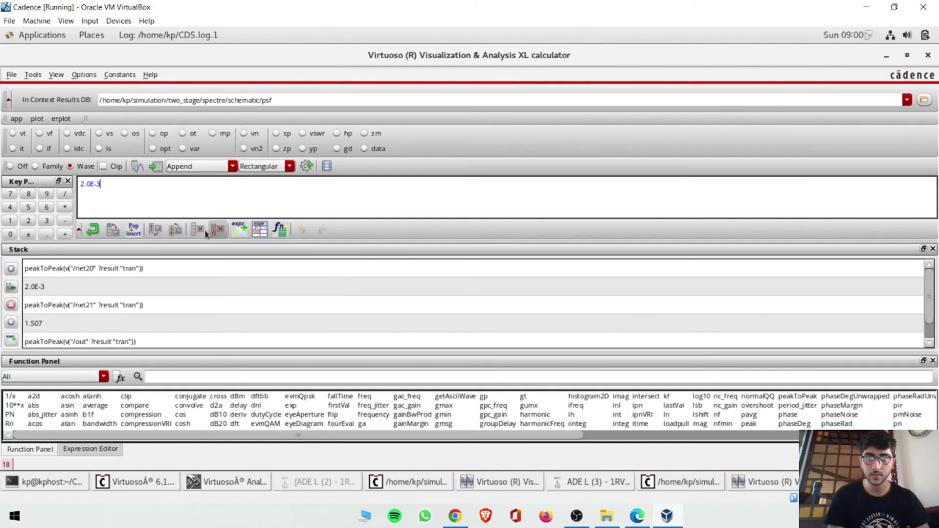
Clear the calculator, apply peakToPeak to /out and evaluate it to 1.507.
left_click(203, 232)
left_click(213, 231)
left_click(778, 483)
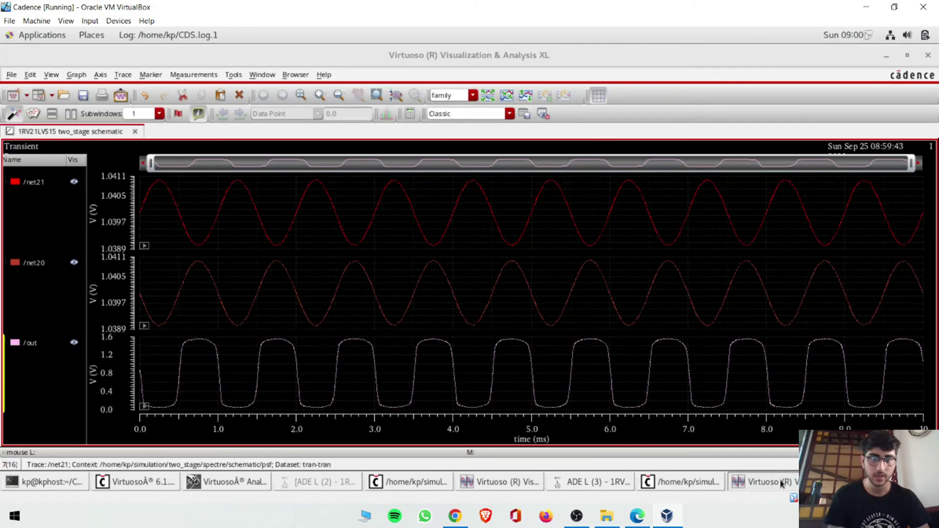
left_click(296, 343)
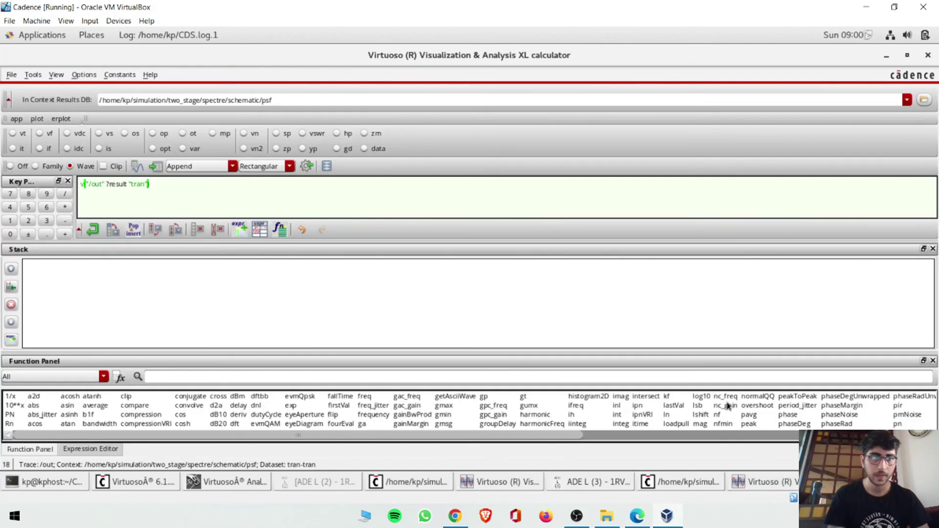
left_click(788, 398)
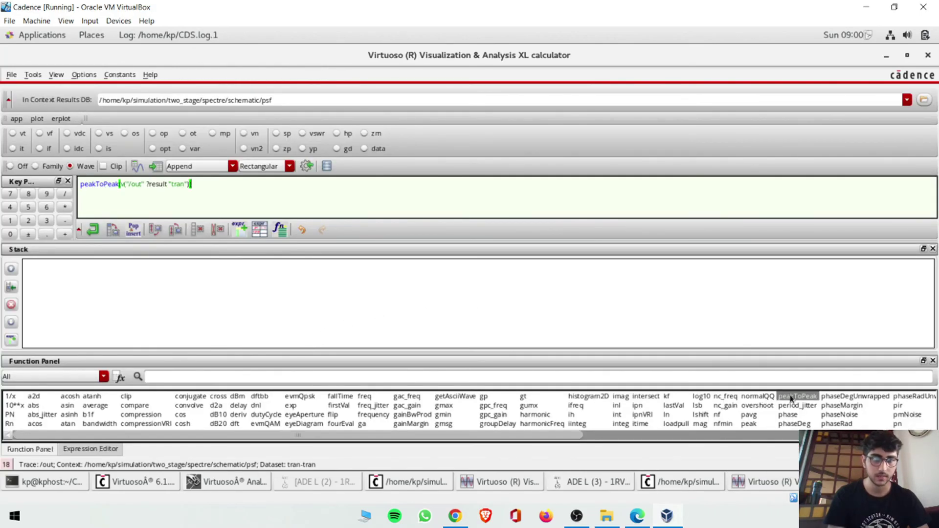
left_click(138, 166)
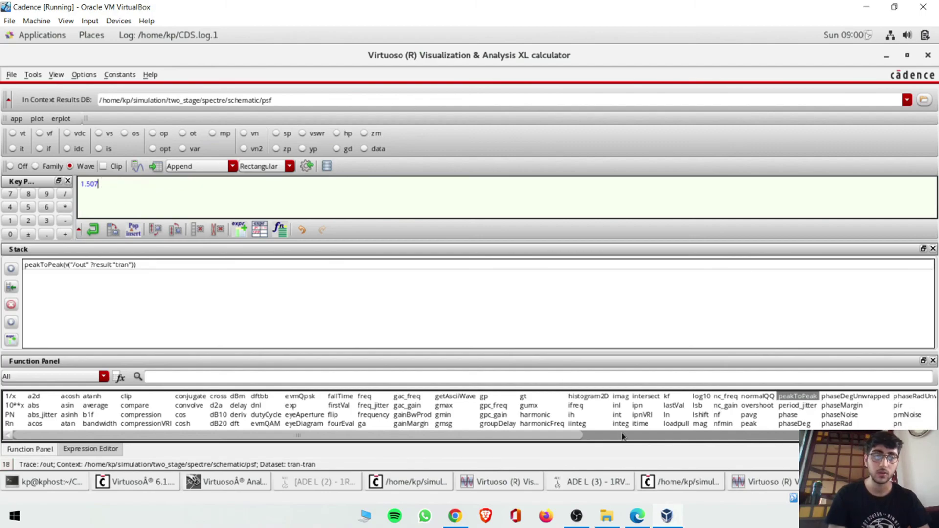
left_click(640, 518)
scroll(619, 436, "down", 10)
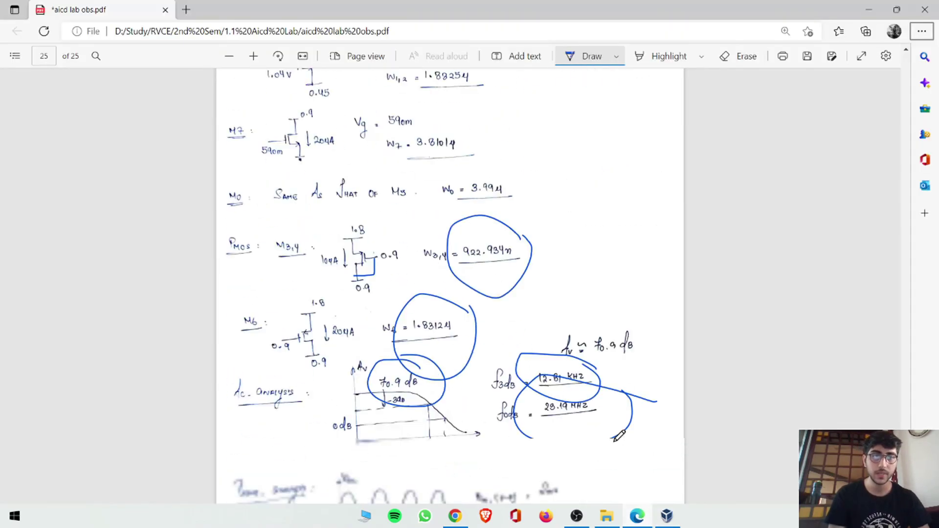
Ink a brace beside the 2mV input values and lines marking the Vin1 sine wave.
mouse_move(589, 391)
left_mouse_down()
mouse_move(562, 380)
mouse_move(592, 396)
left_mouse_up()
mouse_move(583, 295)
left_mouse_down()
mouse_move(592, 327)
mouse_move(585, 359)
left_mouse_up()
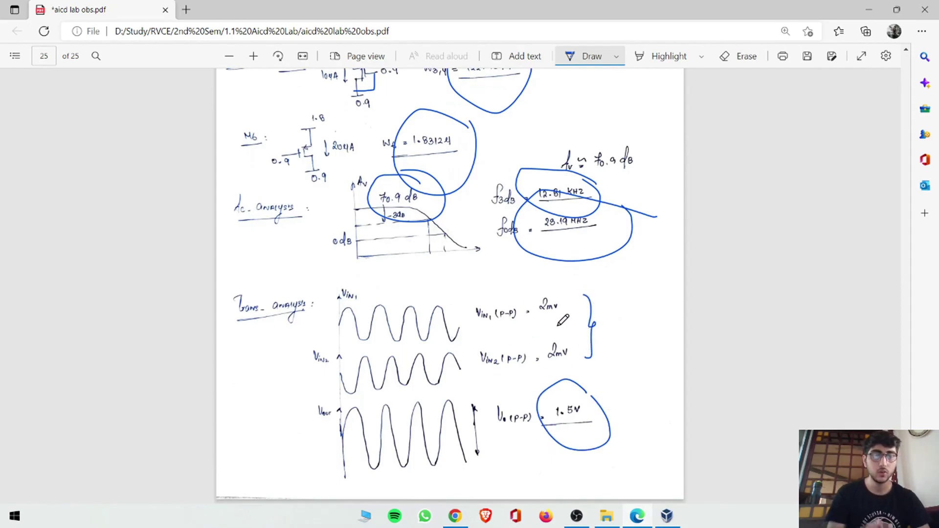
left_click_drag(329, 326, 462, 323)
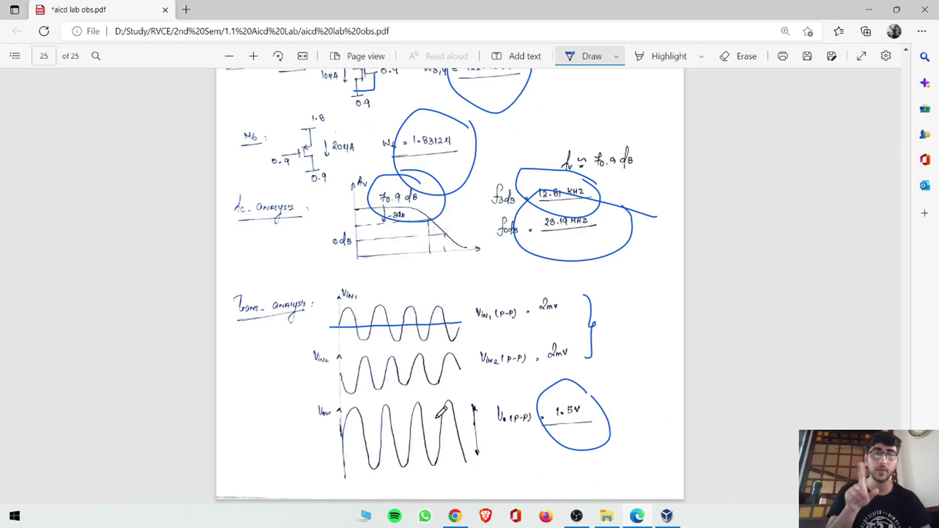
mouse_move(334, 319)
left_mouse_down()
mouse_move(342, 325)
mouse_move(324, 309)
mouse_move(308, 323)
mouse_move(326, 312)
mouse_move(330, 346)
left_mouse_up()
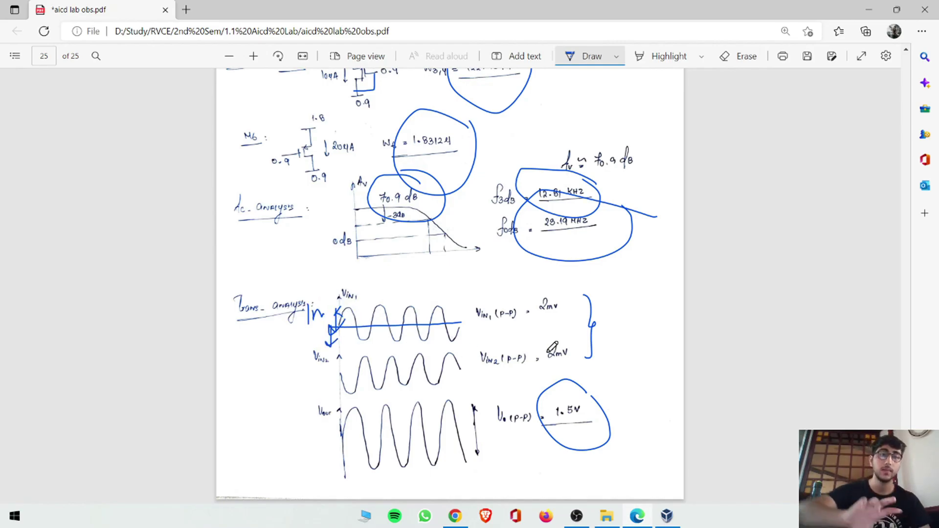
Circle the 1.5V output, link it to the brace, and return to Virtuoso's waveforms.
mouse_move(619, 396)
left_mouse_down()
mouse_move(542, 376)
mouse_move(565, 442)
mouse_move(612, 390)
left_mouse_up()
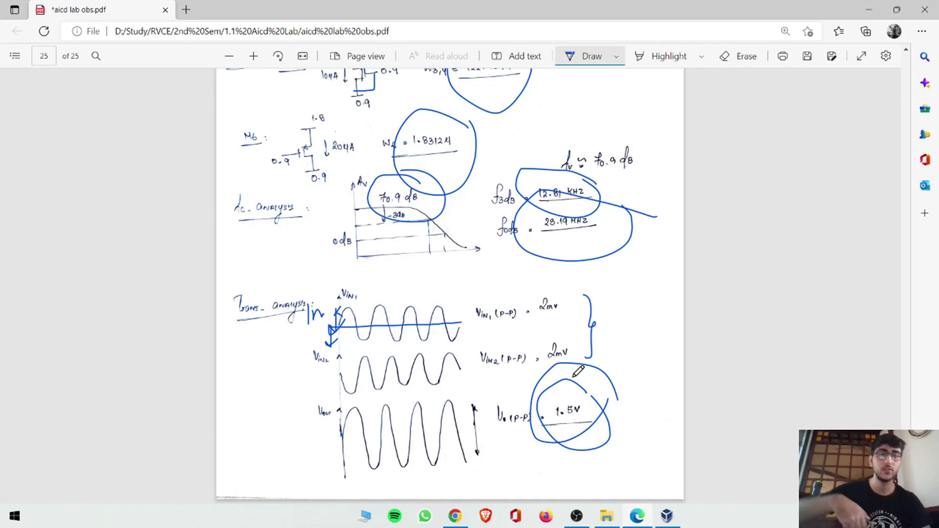
mouse_move(591, 295)
left_mouse_down()
mouse_move(615, 378)
mouse_move(599, 375)
mouse_move(616, 399)
mouse_move(597, 378)
left_mouse_up()
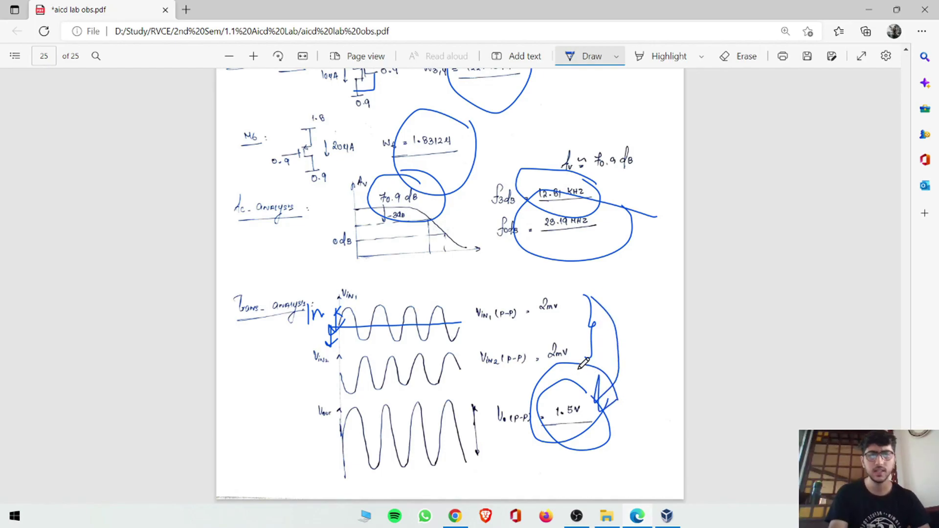
key("alt+Tab")
left_click(886, 57)
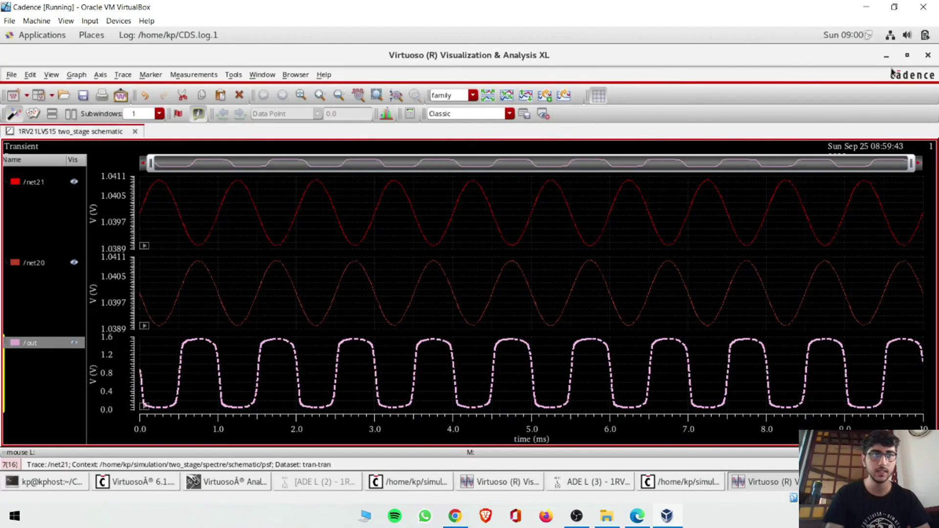